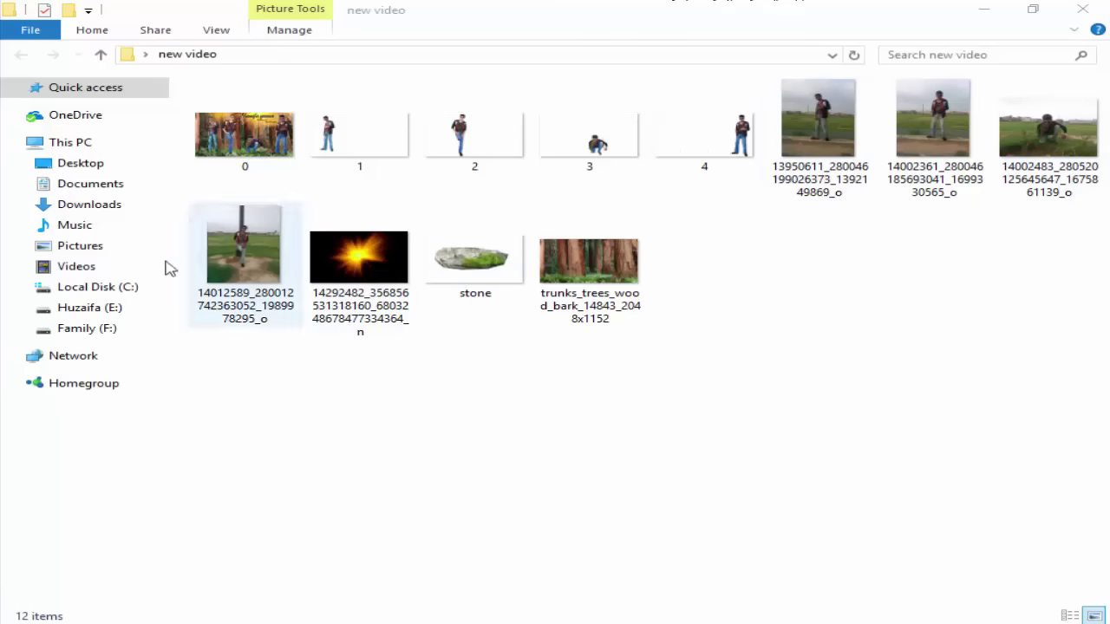
Rubber-band select all 12 images in the new video folder, then deselect them.
left_click_drag(177, 128, 1109, 342)
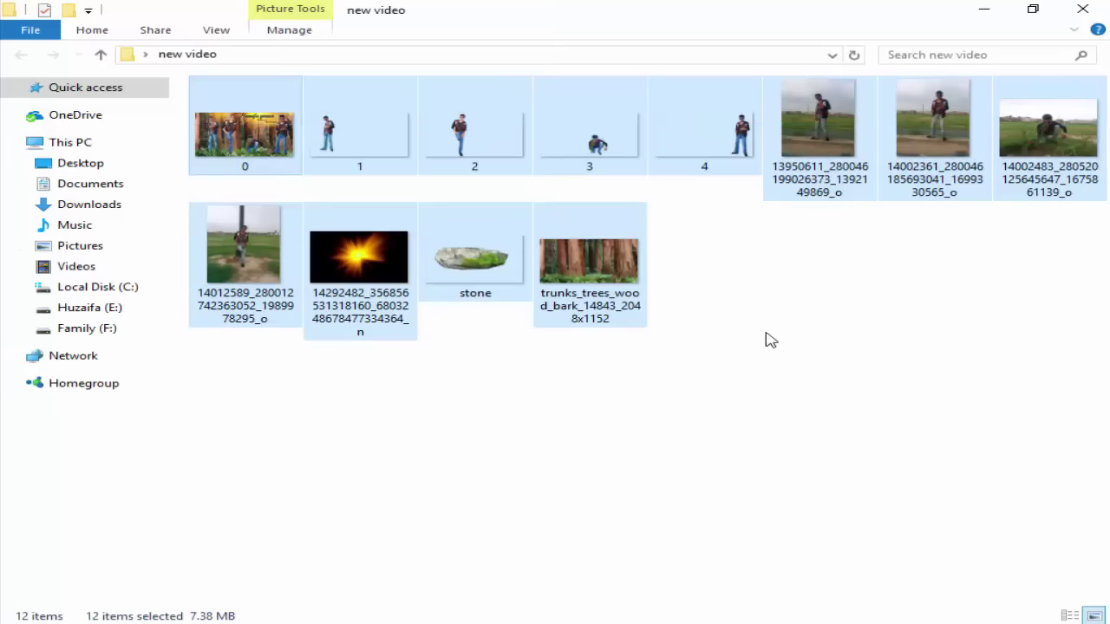
left_click(766, 323)
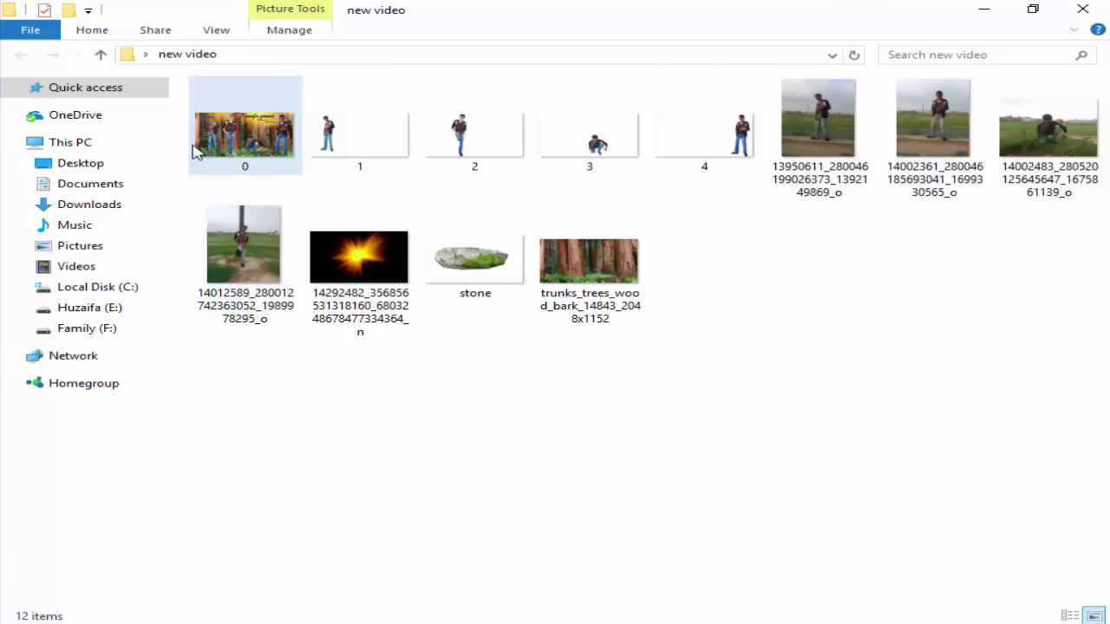
Preview the finished composite 0.jpg and the source photos in Photos, then return to Photoshop.
double_click(244, 135)
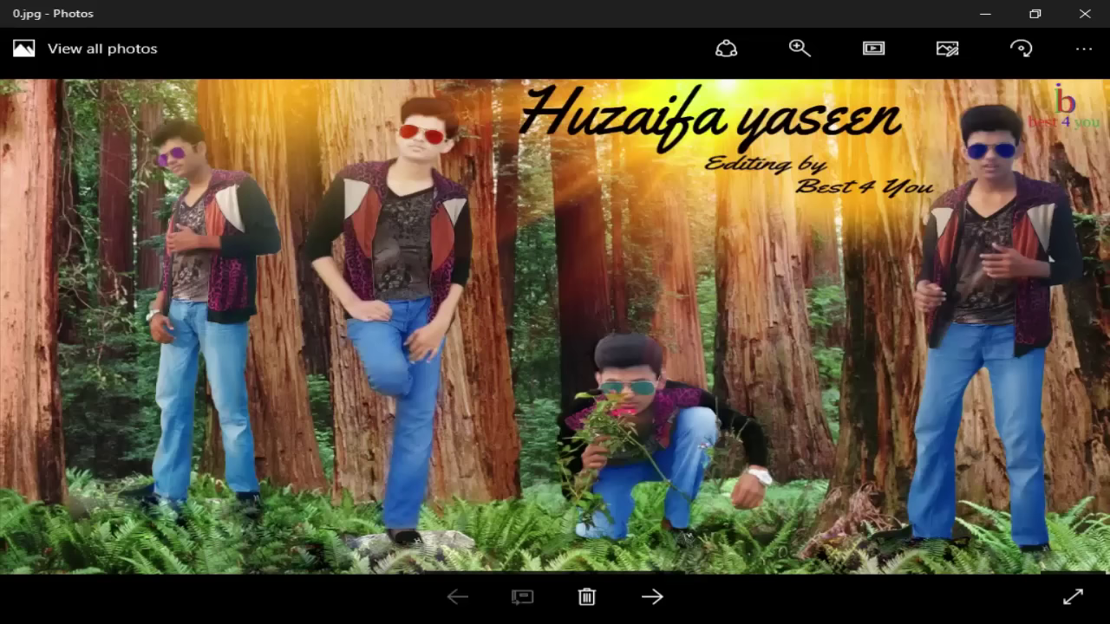
left_click(768, 568)
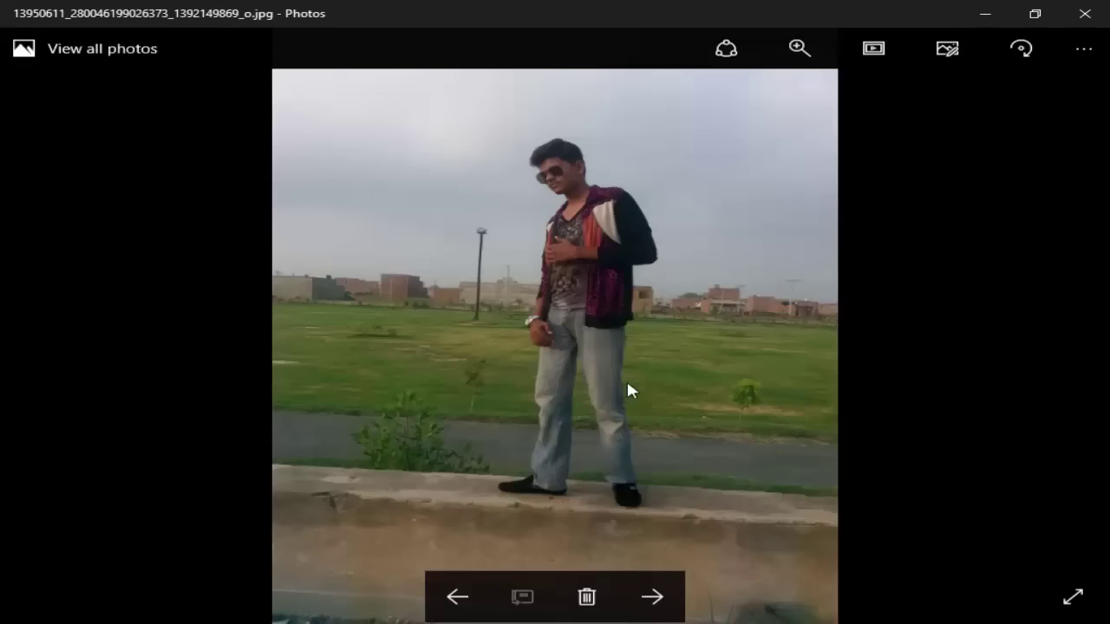
left_click(660, 588)
left_click(652, 597)
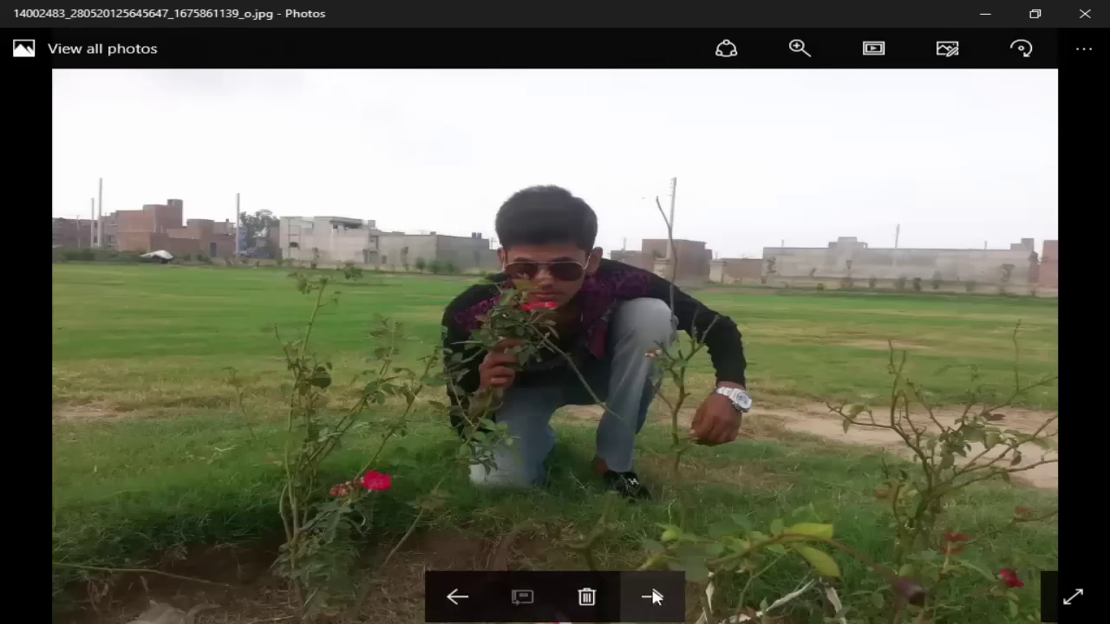
left_click(652, 597)
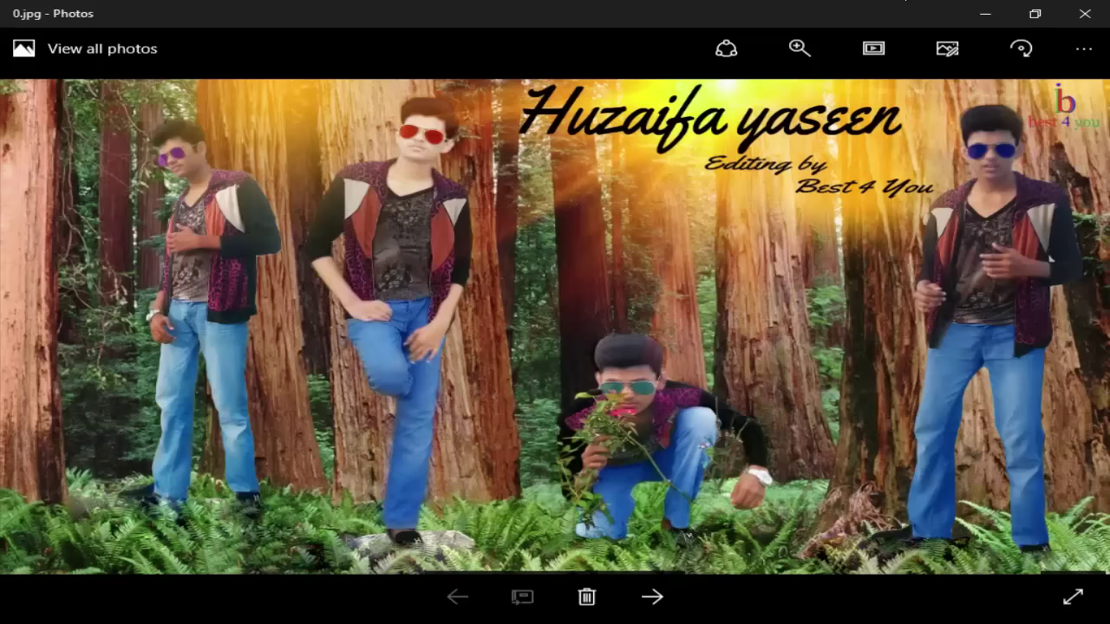
left_click(689, 623)
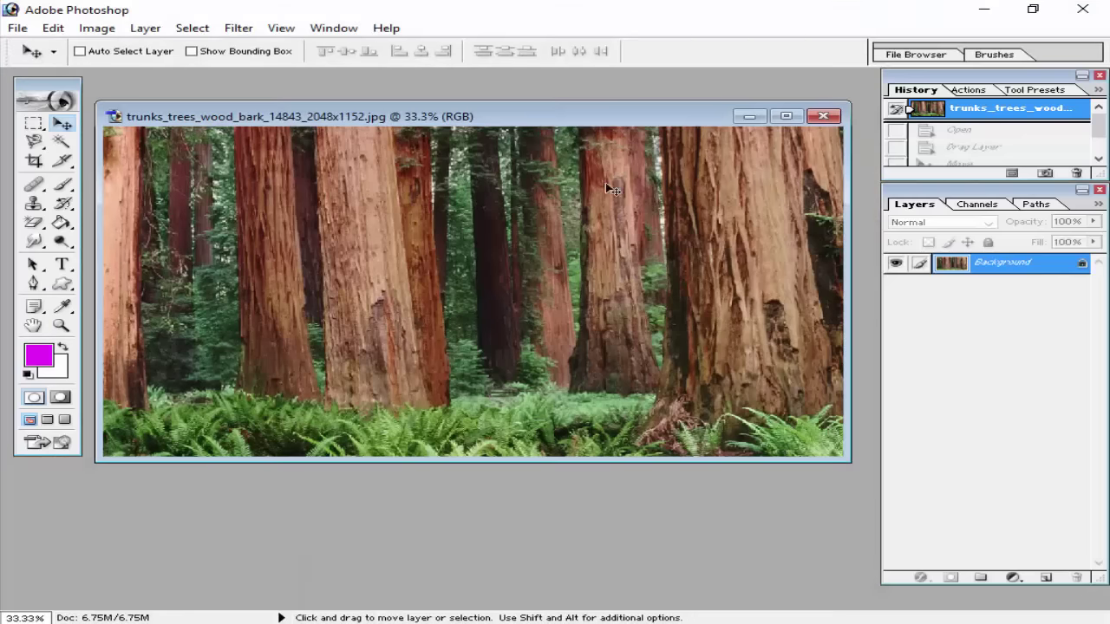
left_click_drag(473, 123, 478, 144)
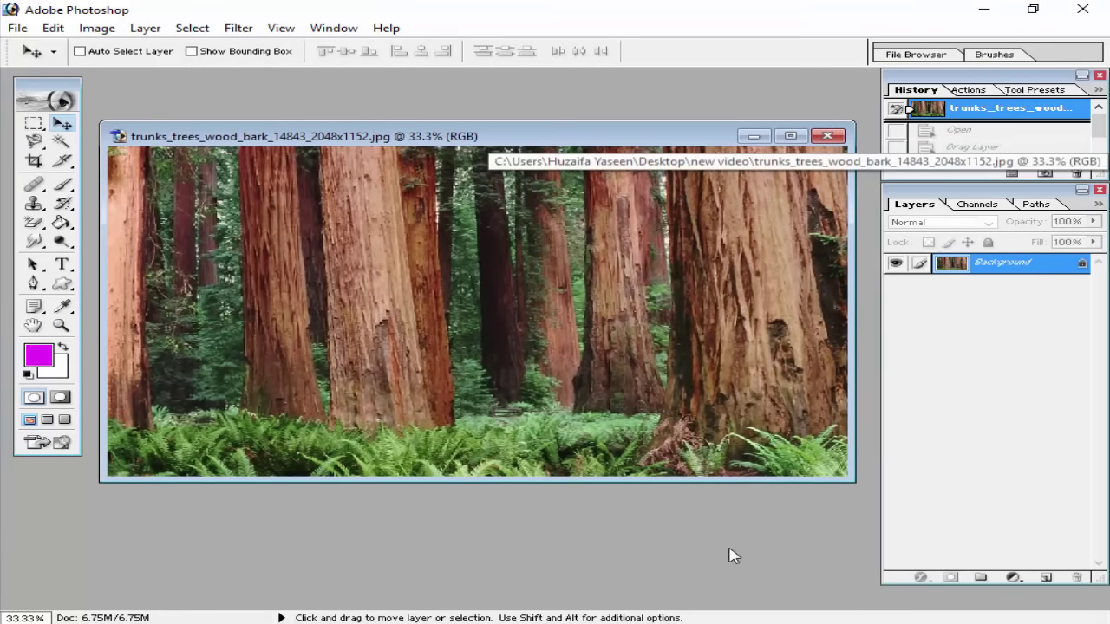
left_click(903, 623)
left_click(903, 618)
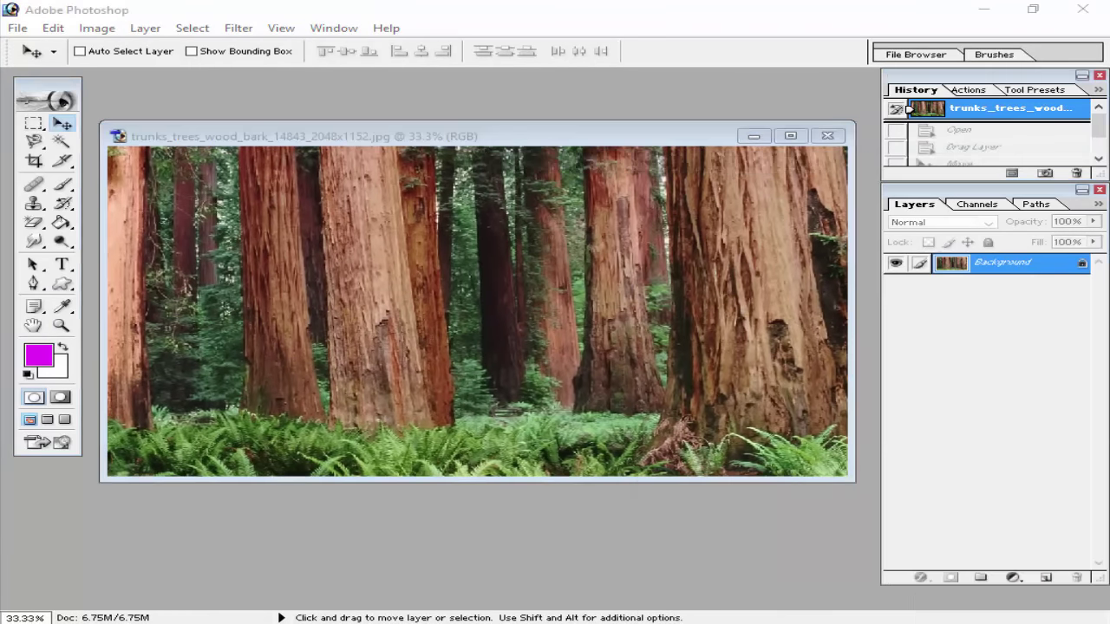
left_click(902, 621)
left_click(988, 555)
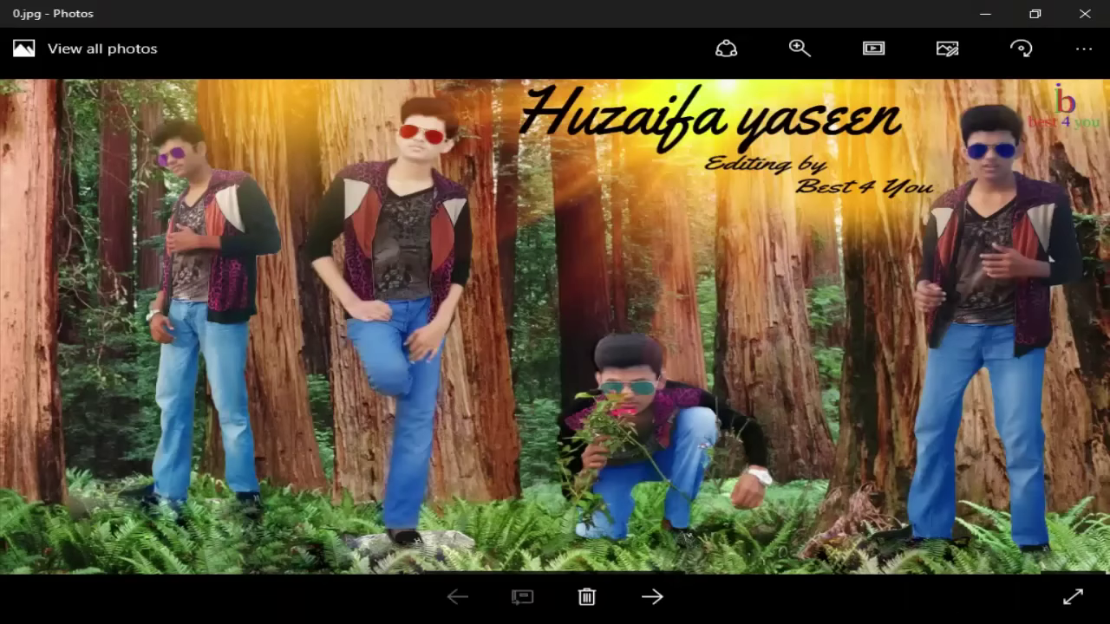
left_click(862, 621)
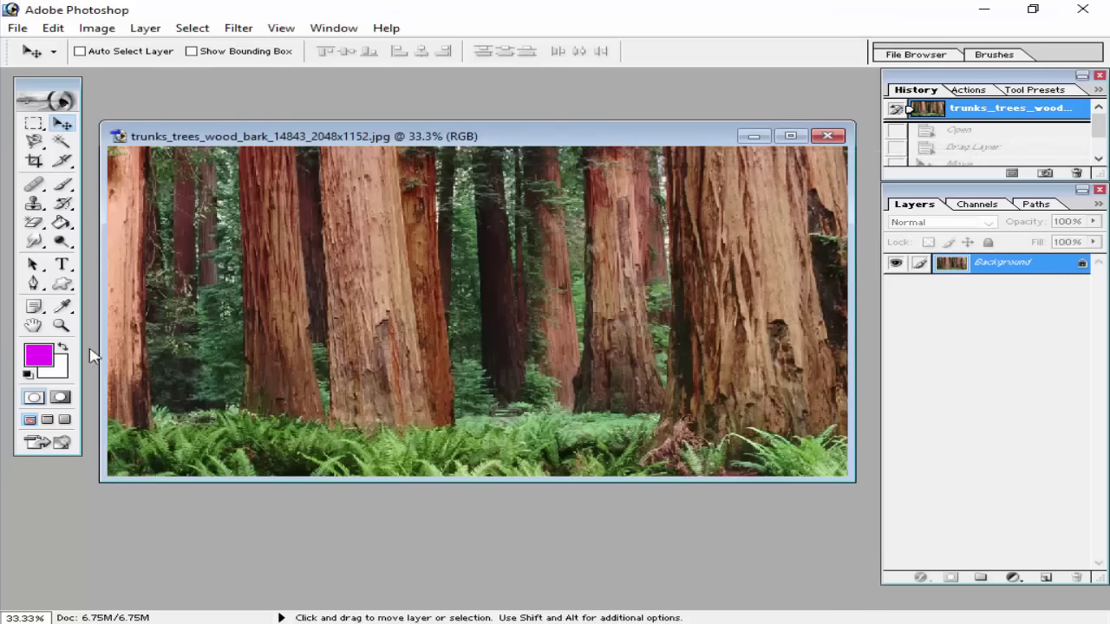
double_click(230, 98)
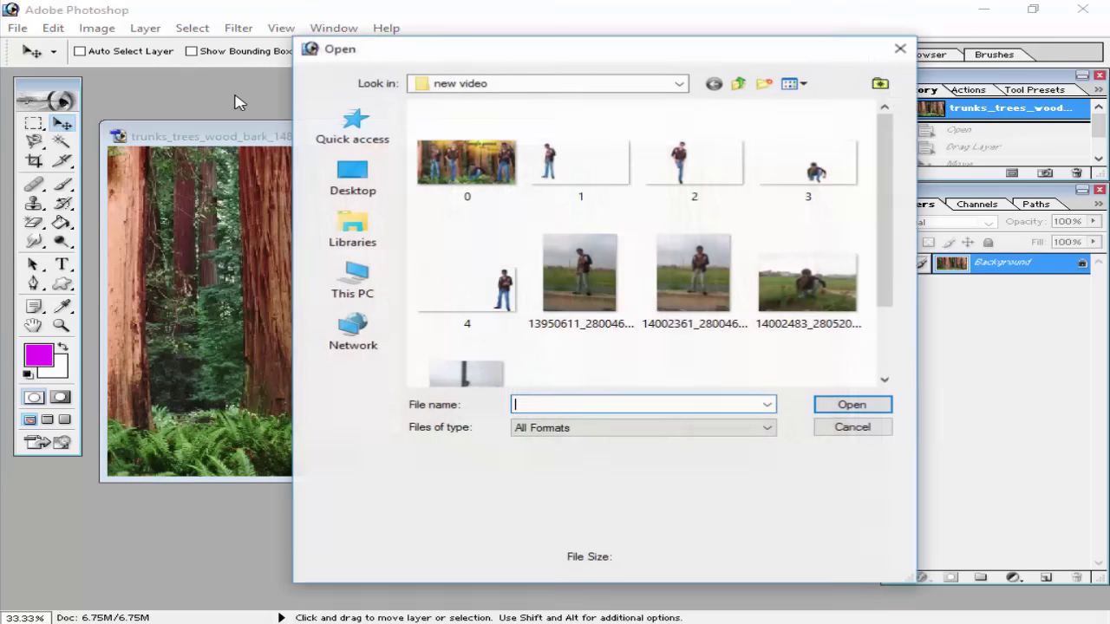
double_click(564, 181)
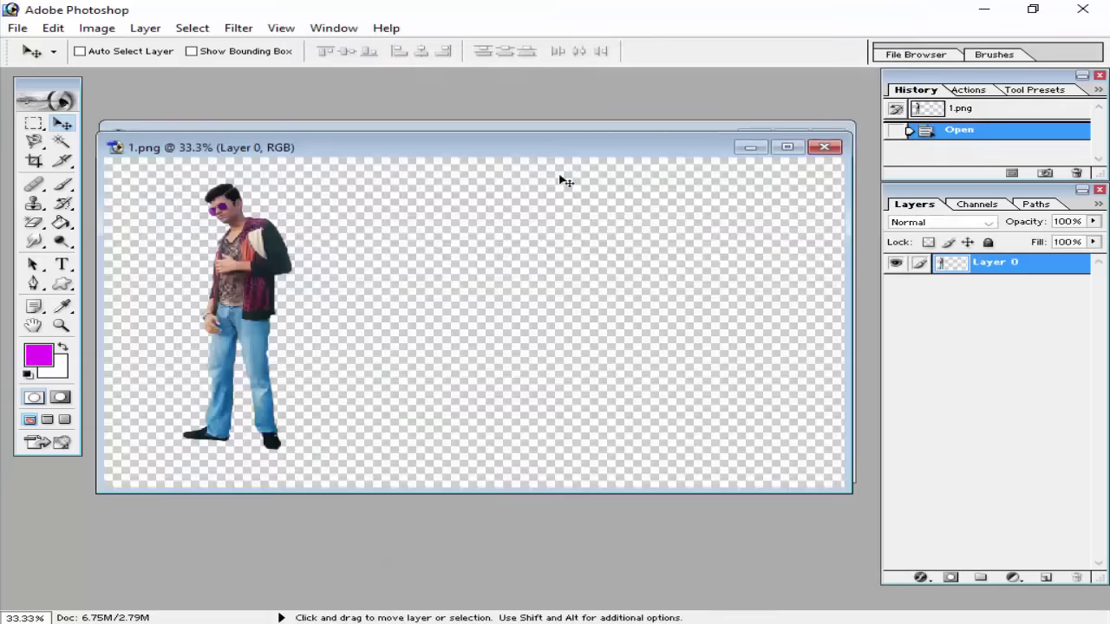
double_click(413, 548)
double_click(595, 315)
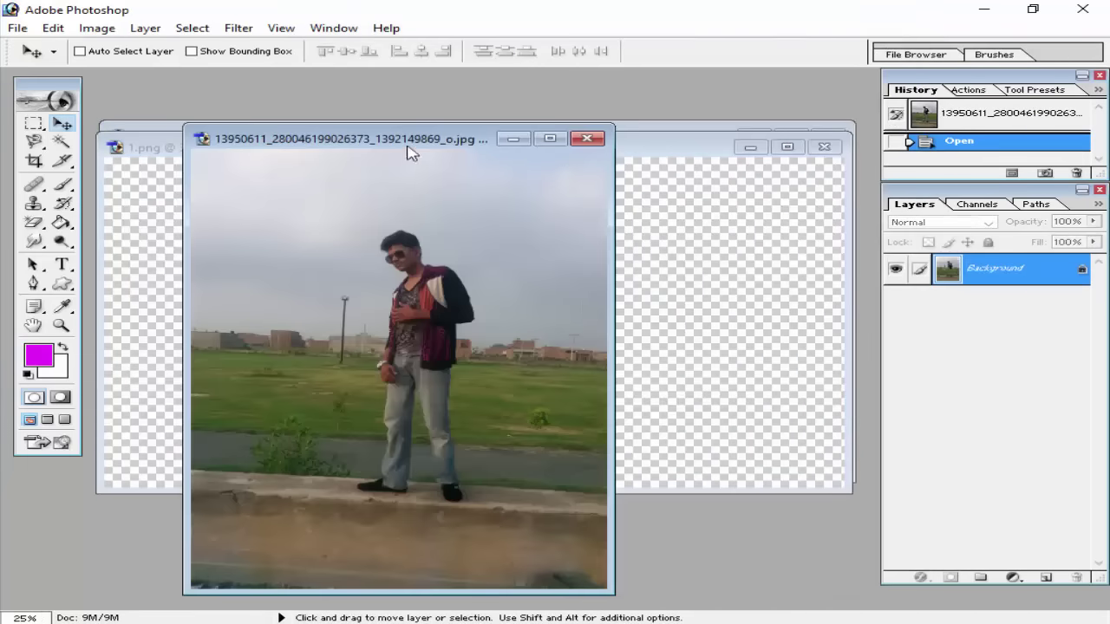
Arrange the document windows so the standing-pose photo is in front.
left_click_drag(411, 152, 675, 123)
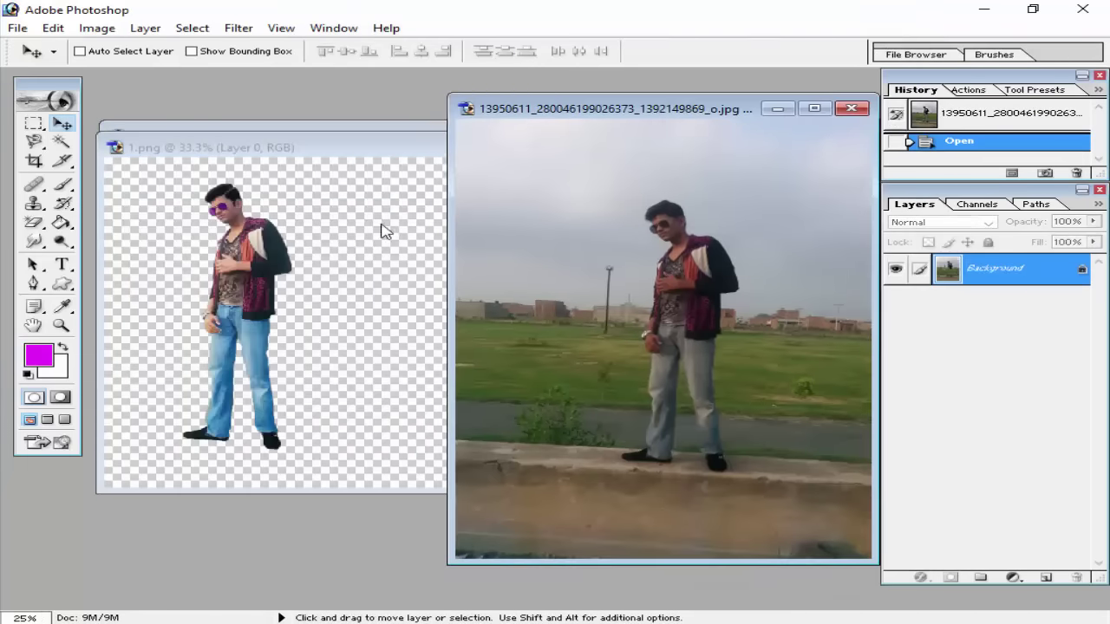
left_click(382, 231)
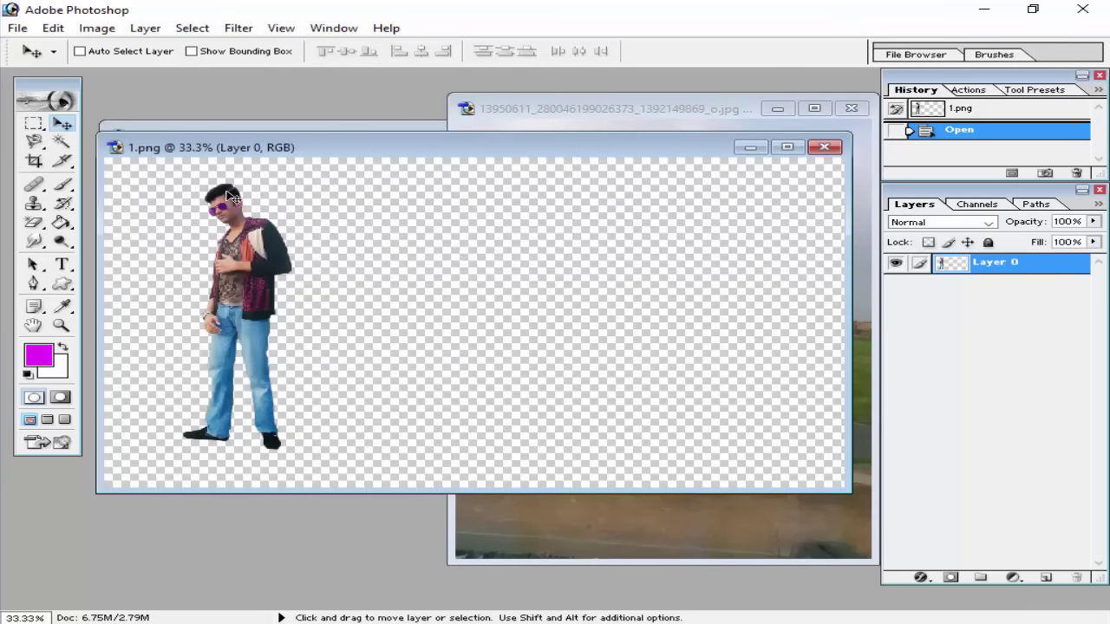
left_click(600, 118)
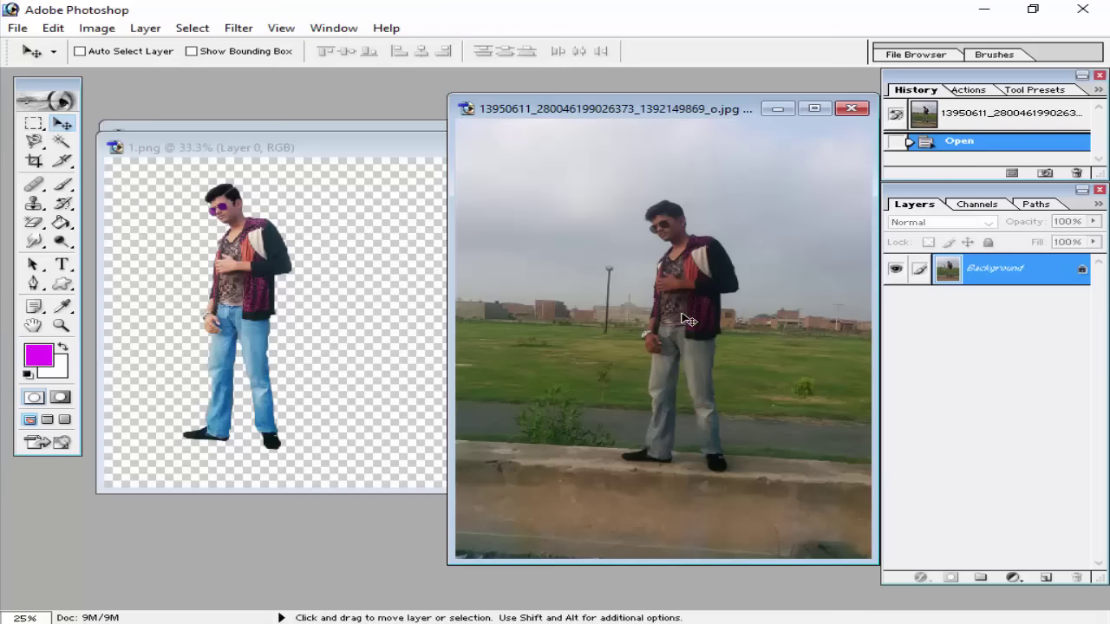
left_click_drag(652, 108, 500, 103)
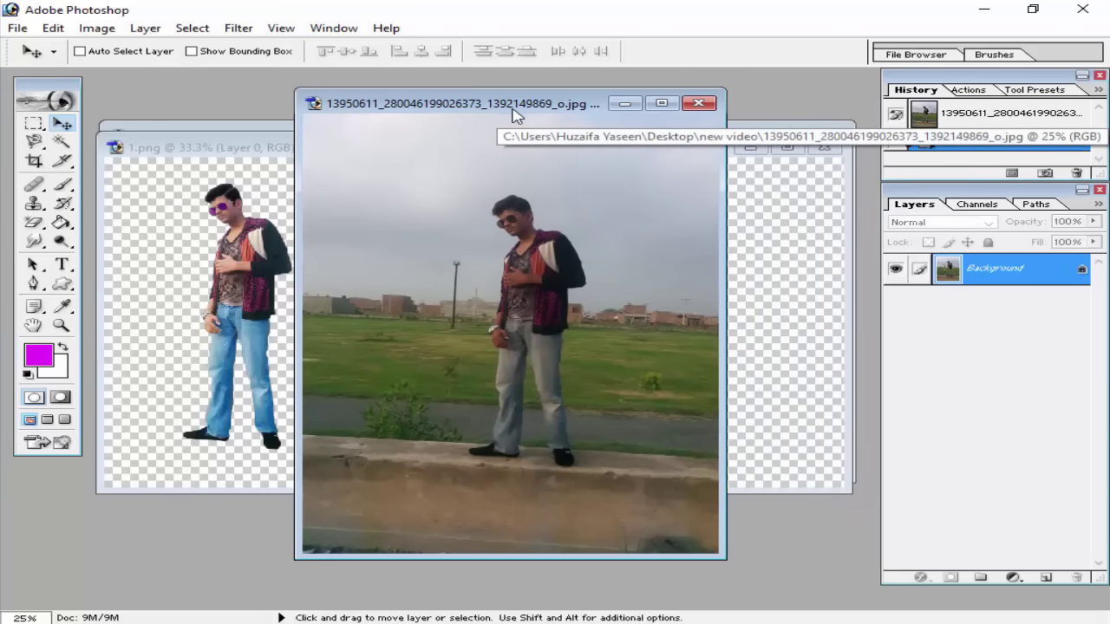
Add a new layer to the standing-pose photo and zoom in on the sunglasses.
left_click(1046, 577)
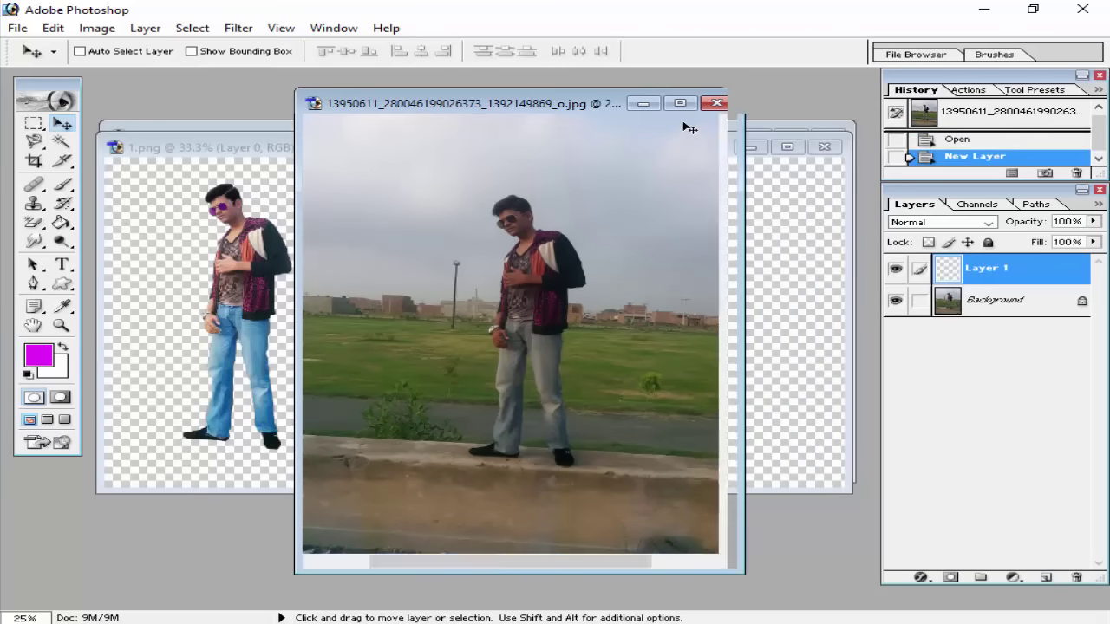
key("ctrl+plus")
key("ctrl+plus")
key("ctrl+plus")
left_click_drag(571, 253, 558, 481)
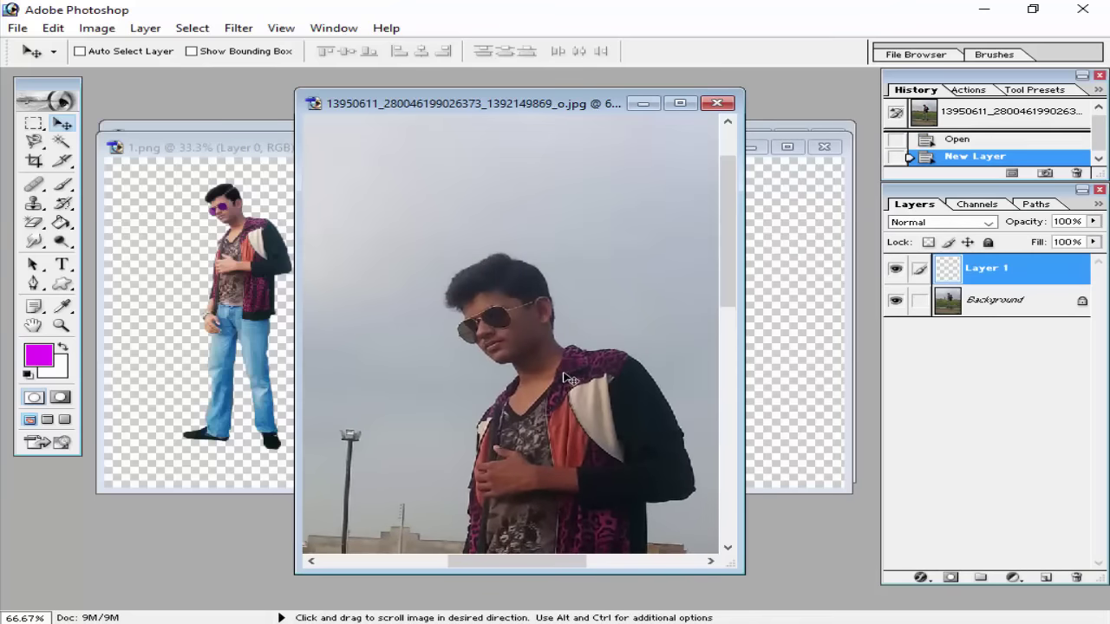
key("ctrl+plus")
key("ctrl+plus")
left_click_drag(577, 379, 663, 379)
left_click_drag(560, 323, 564, 347)
key("ctrl+plus")
key("ctrl+plus")
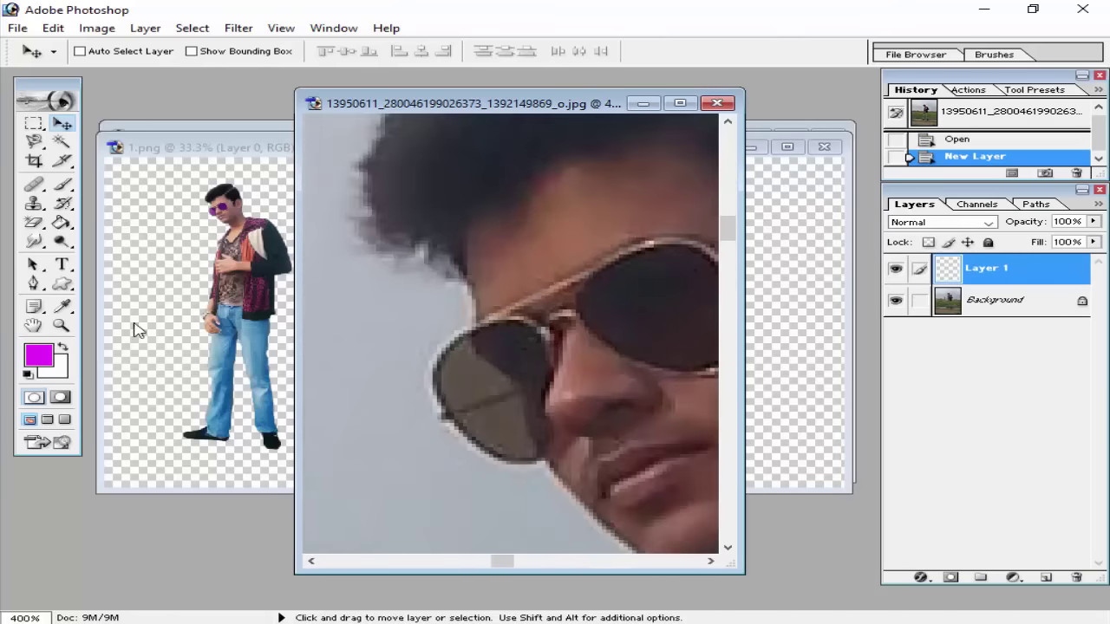
Set the foreground colour to magenta.
left_click(38, 355)
left_click_drag(338, 198, 406, 199)
left_click(443, 280)
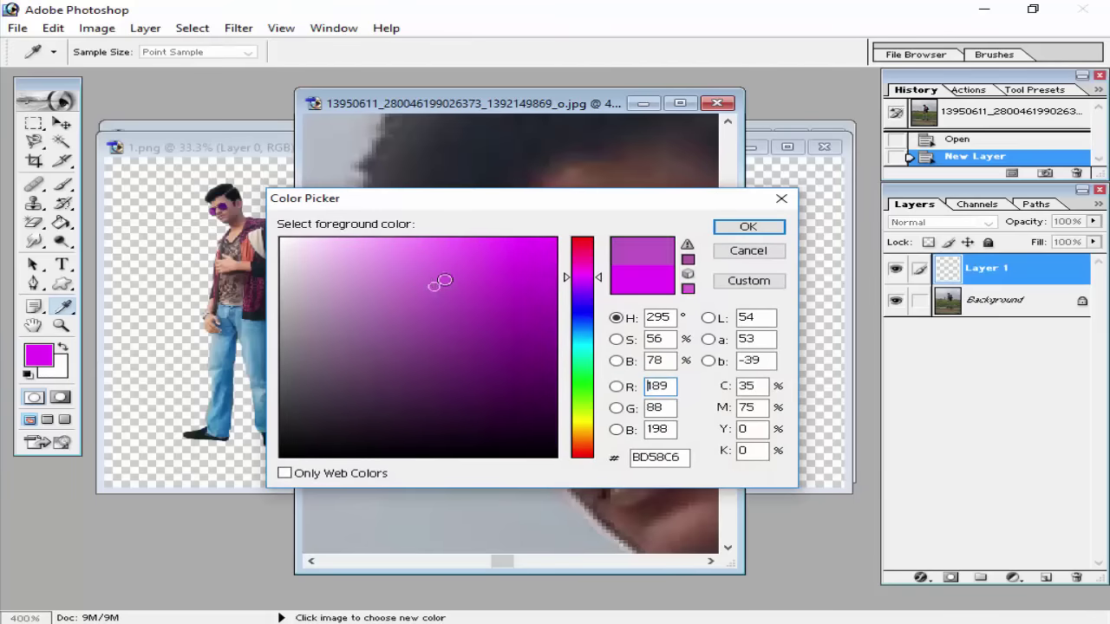
left_click_drag(443, 280, 527, 245)
left_click(747, 226)
Shrink the brush to 6 px and dab magenta on the left lens.
key("v")
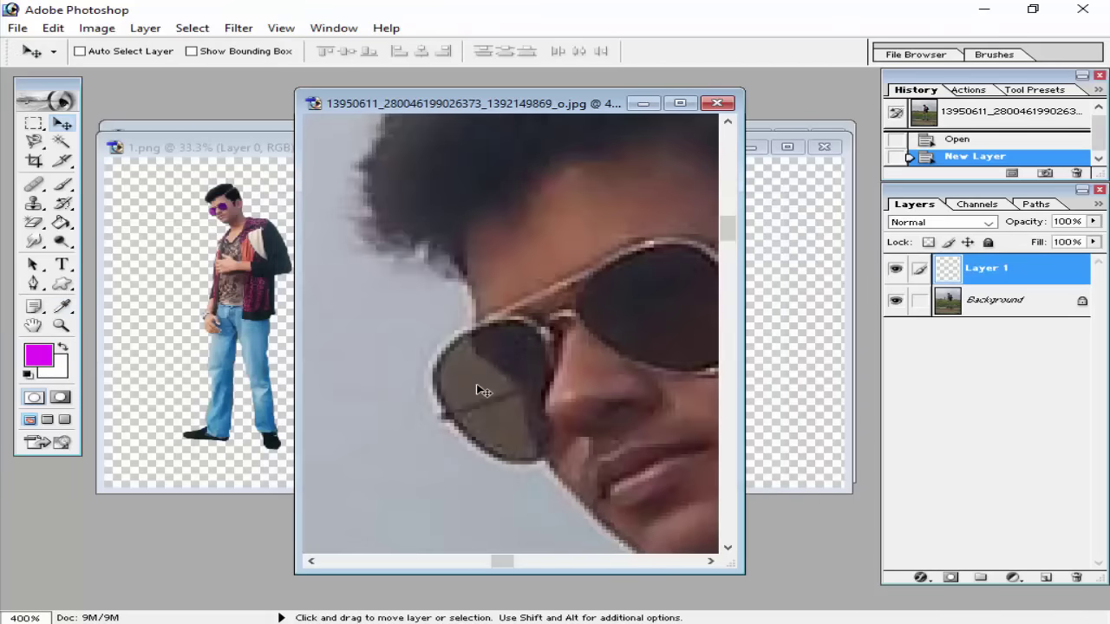
left_click(62, 183)
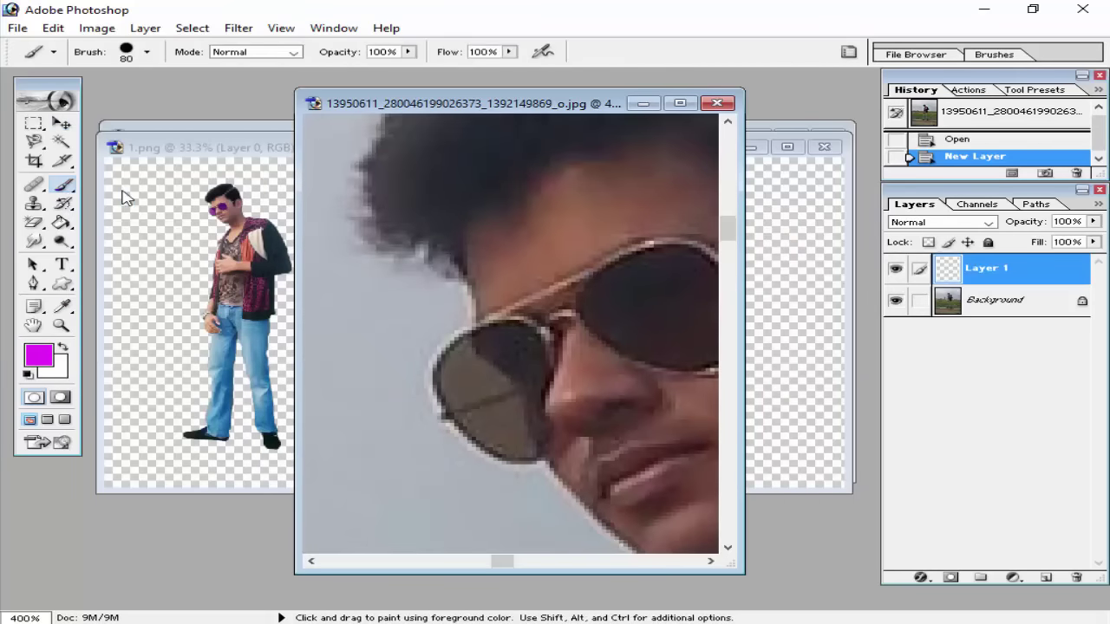
right_click(517, 378)
left_click(552, 406)
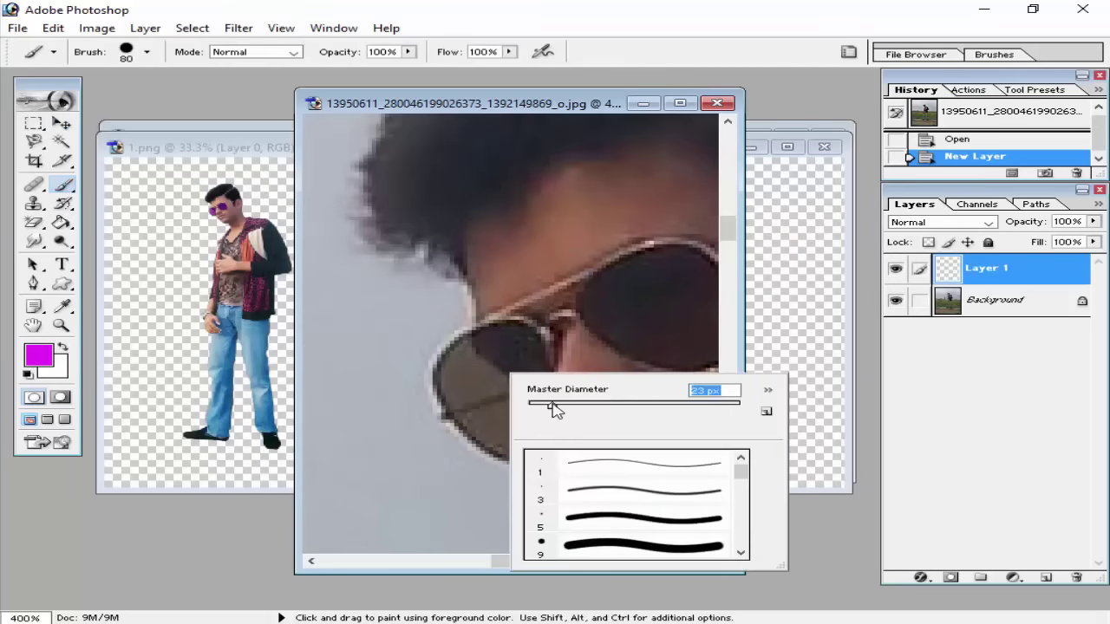
left_click(475, 372)
key("ctrl+z")
right_click(500, 379)
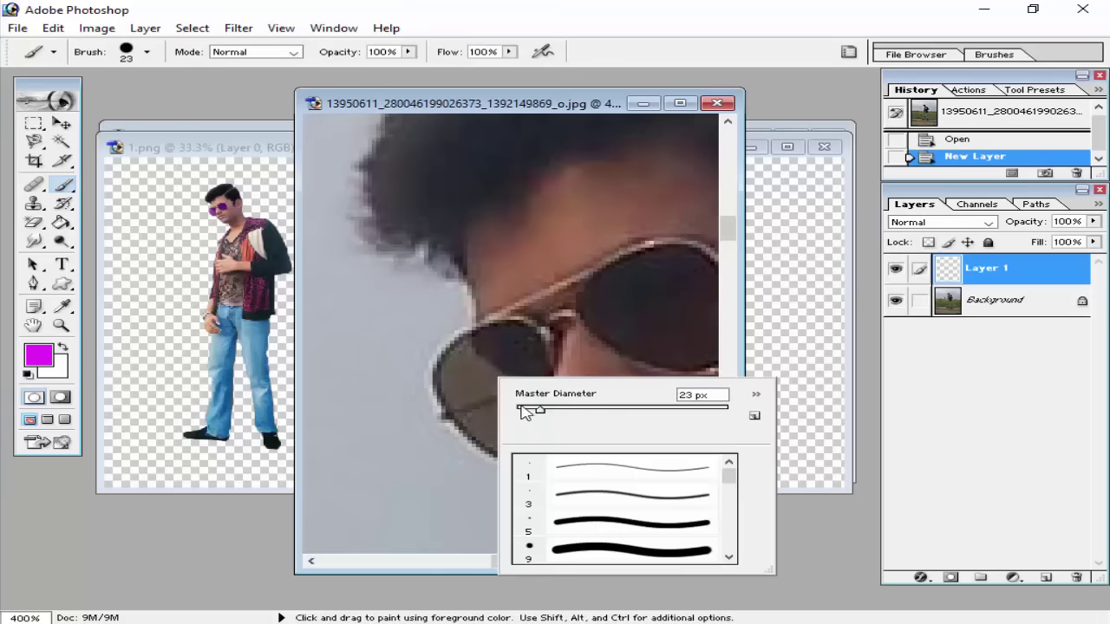
left_click_drag(531, 408, 521, 409)
left_click(483, 360)
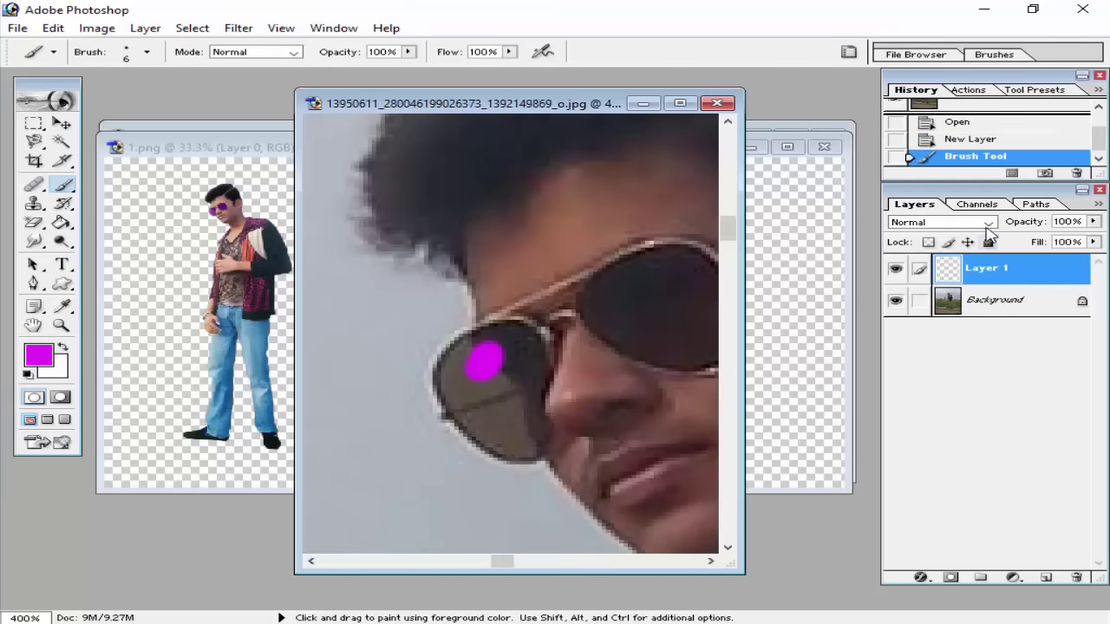
Set Layer 1 to Soft Light and paint magenta over the lenses.
left_click(936, 222)
left_click(912, 379)
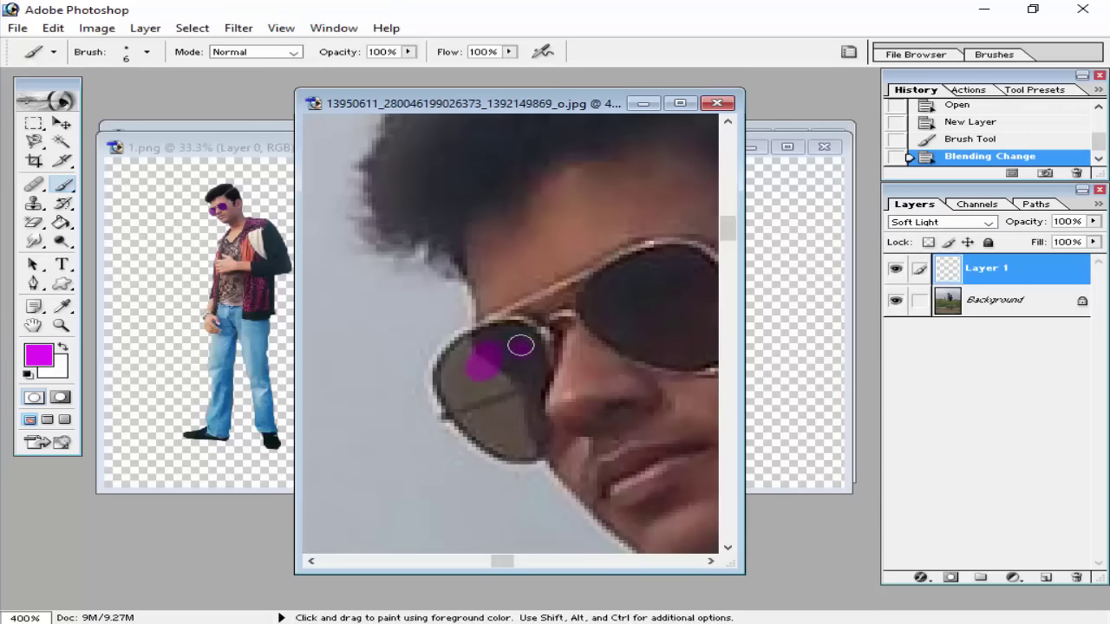
mouse_move(480, 336)
left_mouse_down()
mouse_move(449, 350)
mouse_move(463, 429)
mouse_move(535, 457)
mouse_move(546, 373)
mouse_move(541, 358)
mouse_move(504, 378)
mouse_move(504, 423)
mouse_move(462, 359)
mouse_move(478, 439)
mouse_move(510, 422)
left_mouse_up()
key("ctrl+minus")
key("ctrl+minus")
key("ctrl+minus")
key("ctrl+minus")
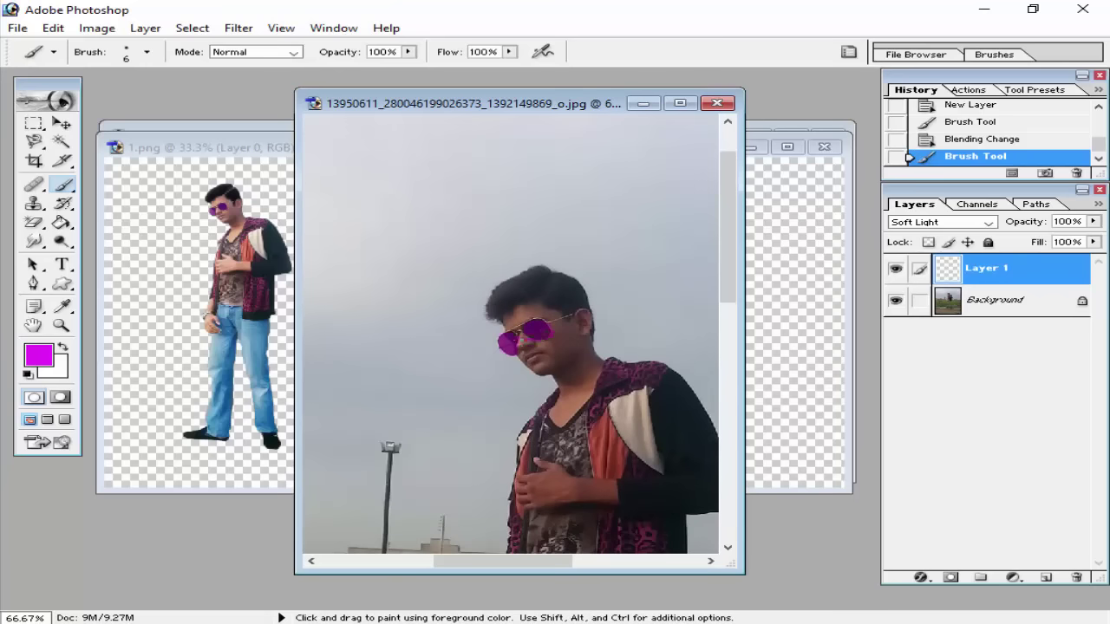
key("ctrl+plus")
key("ctrl+plus")
key("ctrl+plus")
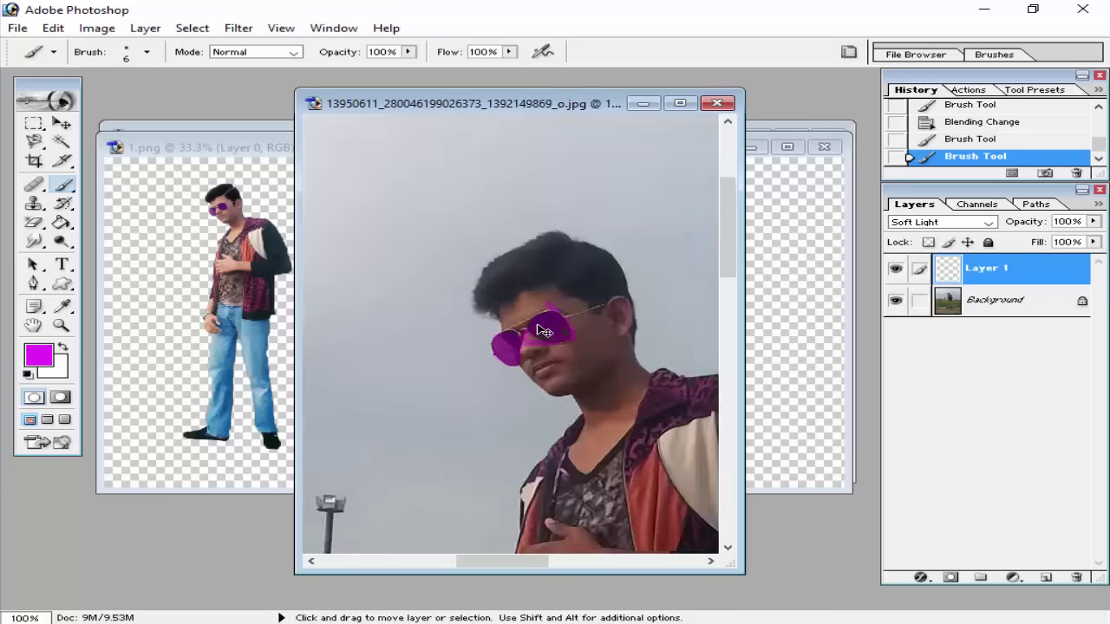
scroll(607, 317, "right", 5)
scroll(598, 317, "up", 4)
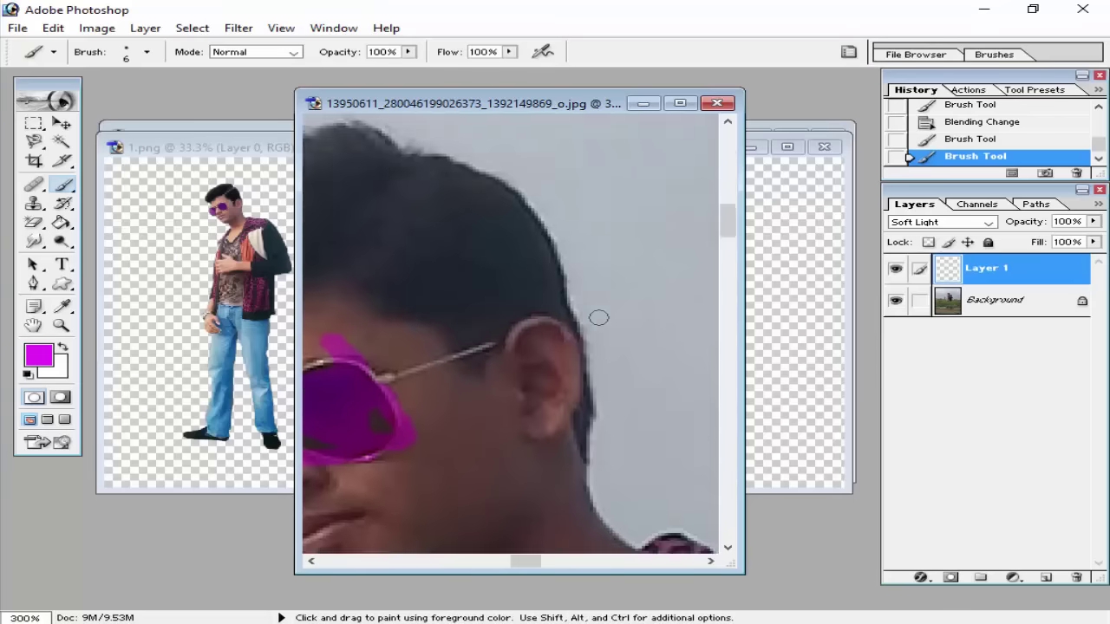
scroll(501, 339, "left", 4, "ctrl")
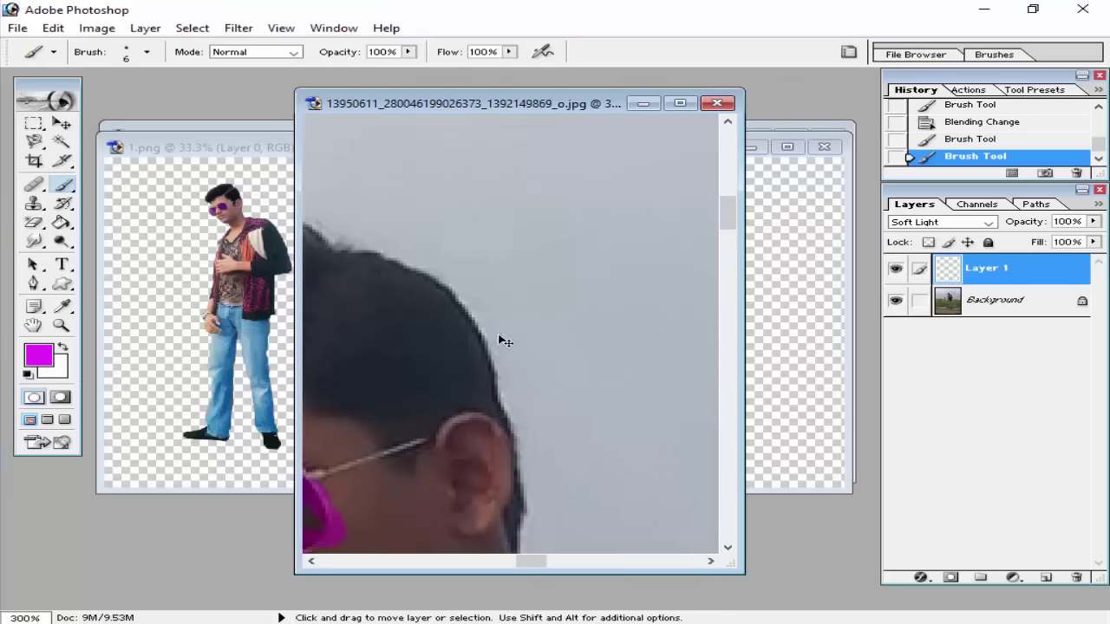
scroll(500, 337, "down", 3)
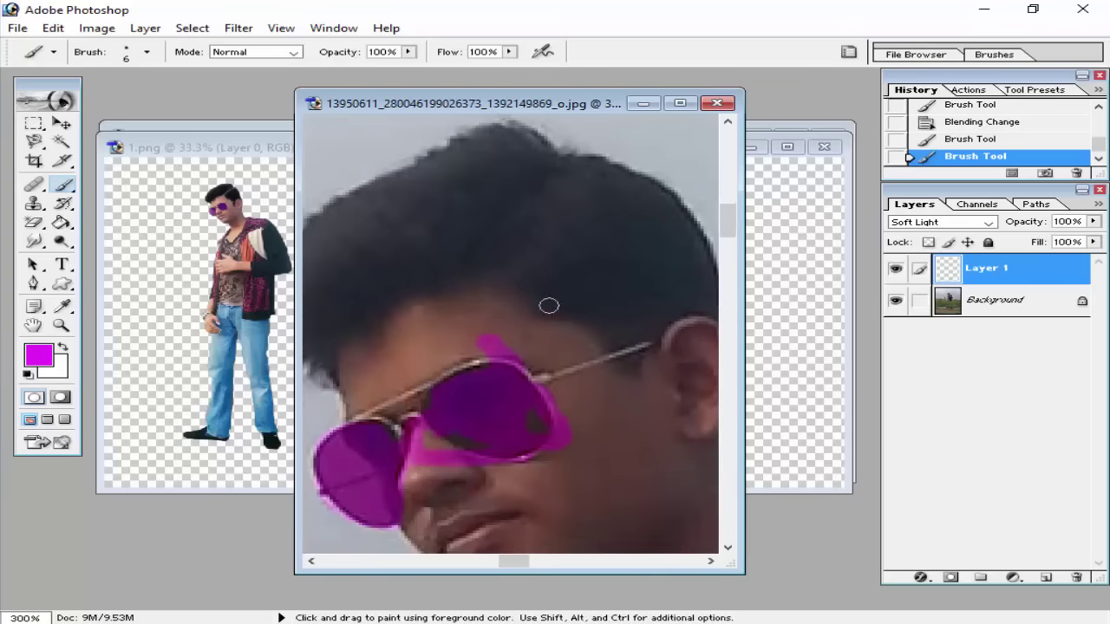
Delete the magenta Layer 1 and add a fresh empty layer.
left_click(1076, 577)
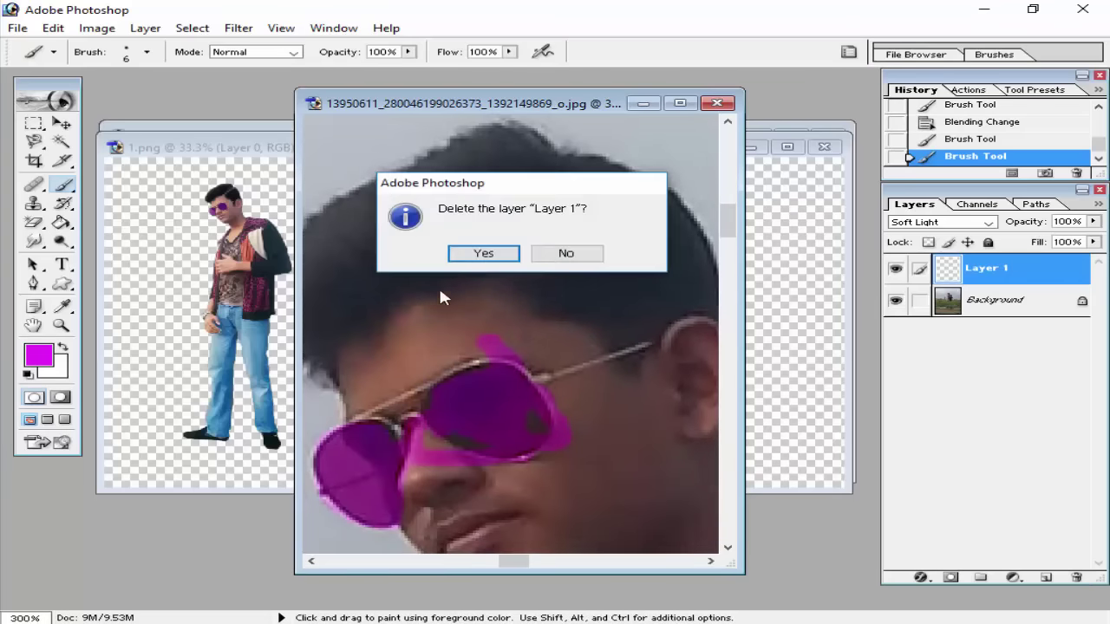
left_click(483, 253)
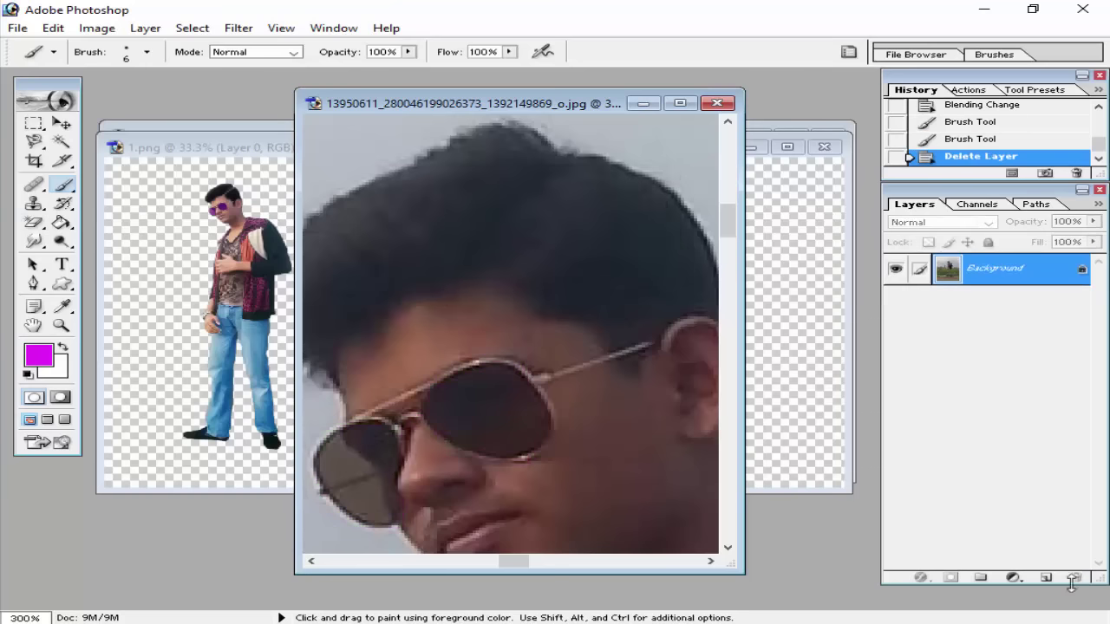
left_click(1044, 578)
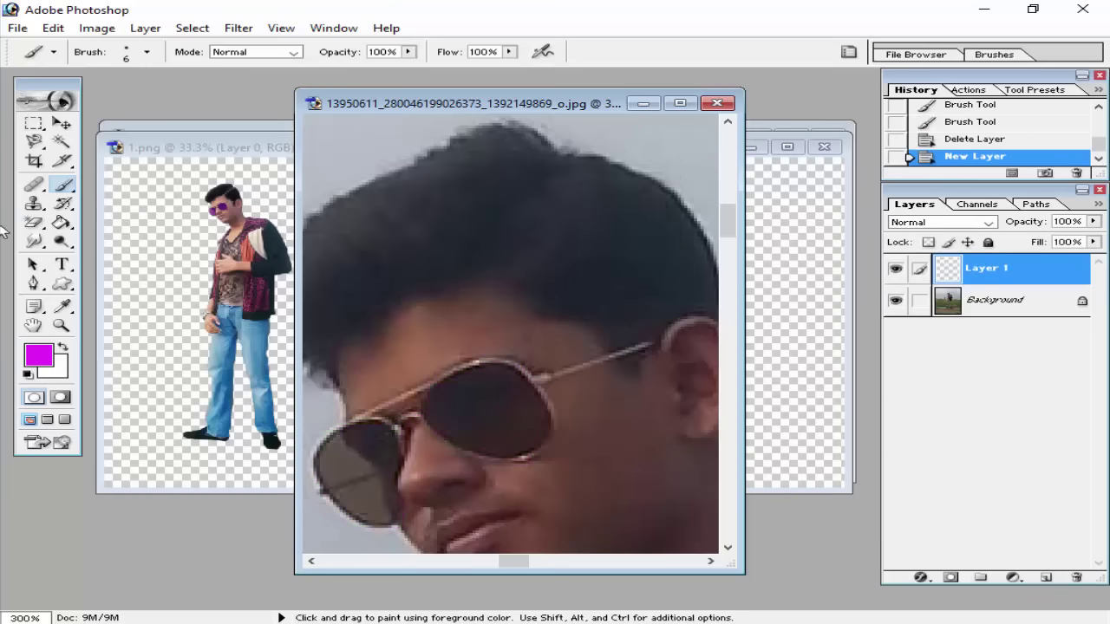
Draw a thin diagonal strip path across the hair and turn it into a selection.
left_click(34, 283)
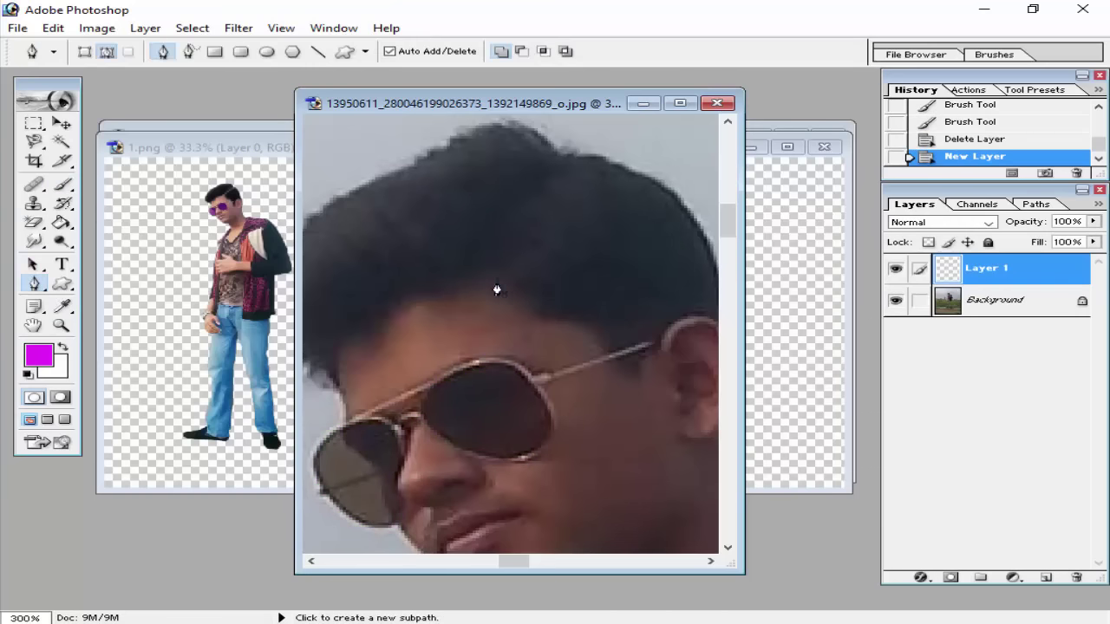
left_click(464, 300)
left_click(576, 158)
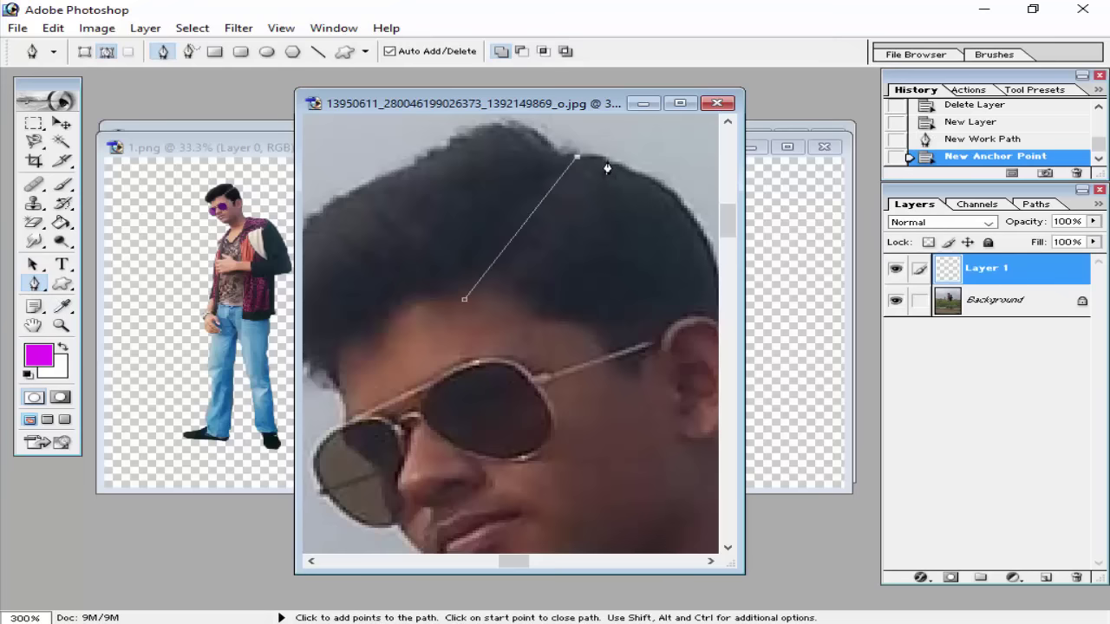
left_click(589, 158)
left_click(479, 302)
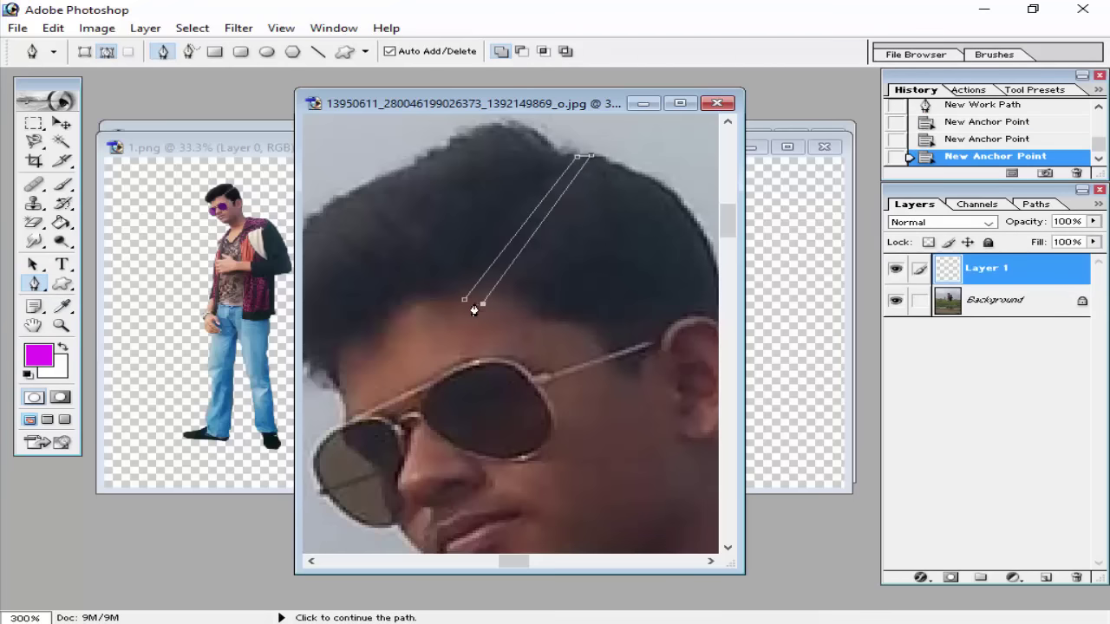
left_click(465, 300)
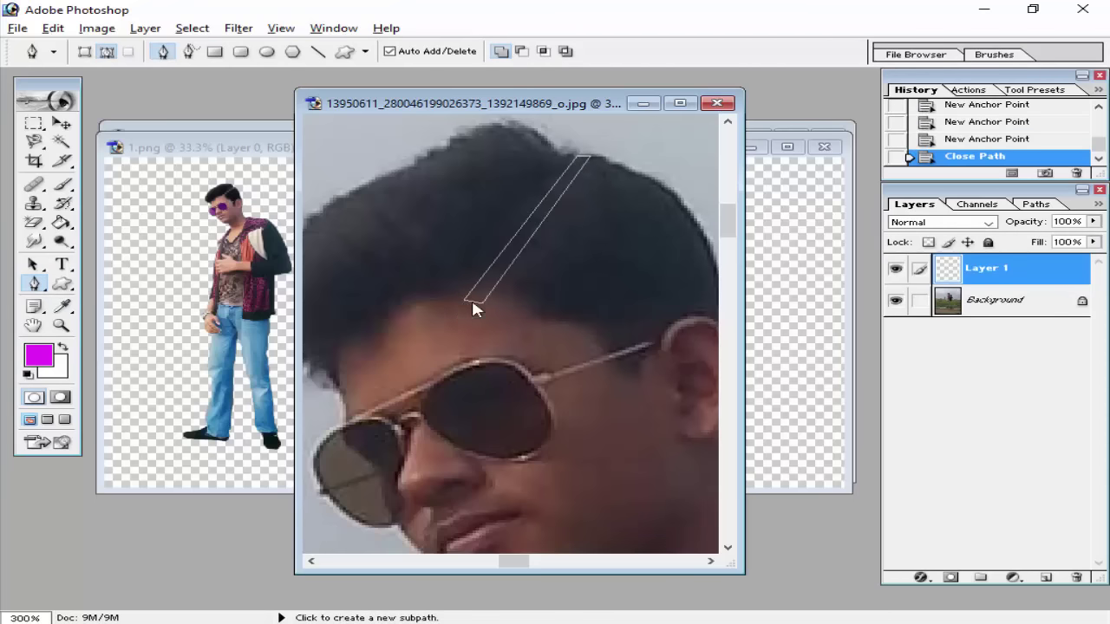
right_click(472, 310)
left_click(547, 393)
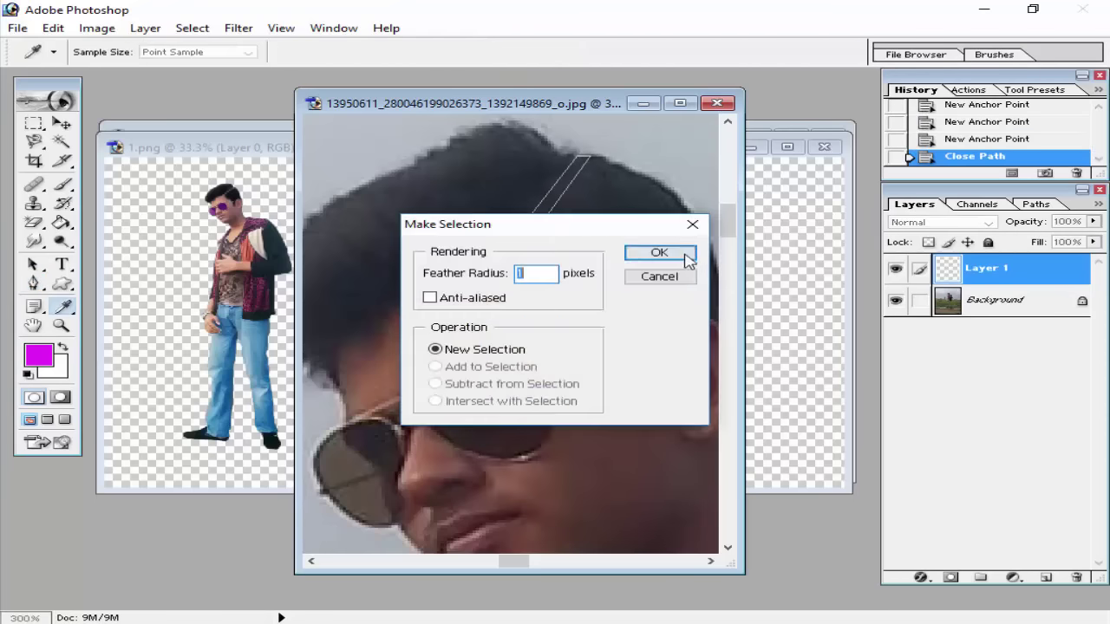
left_click(685, 252)
Sample brown from the hair, brush it inside the strip, then deselect.
left_click(441, 320)
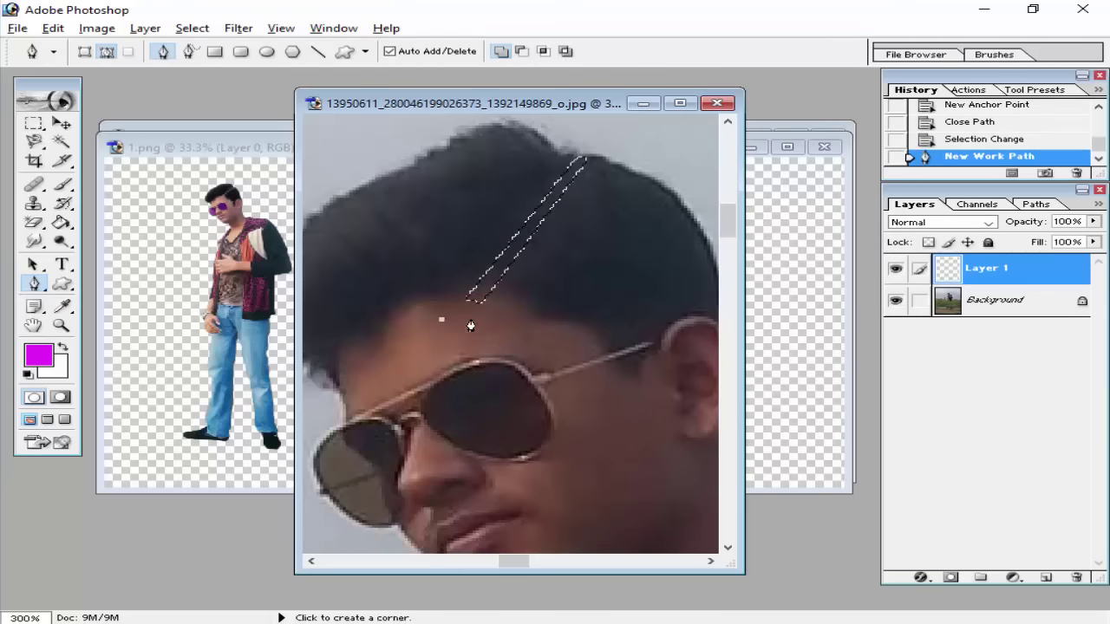
key("ctrl+d")
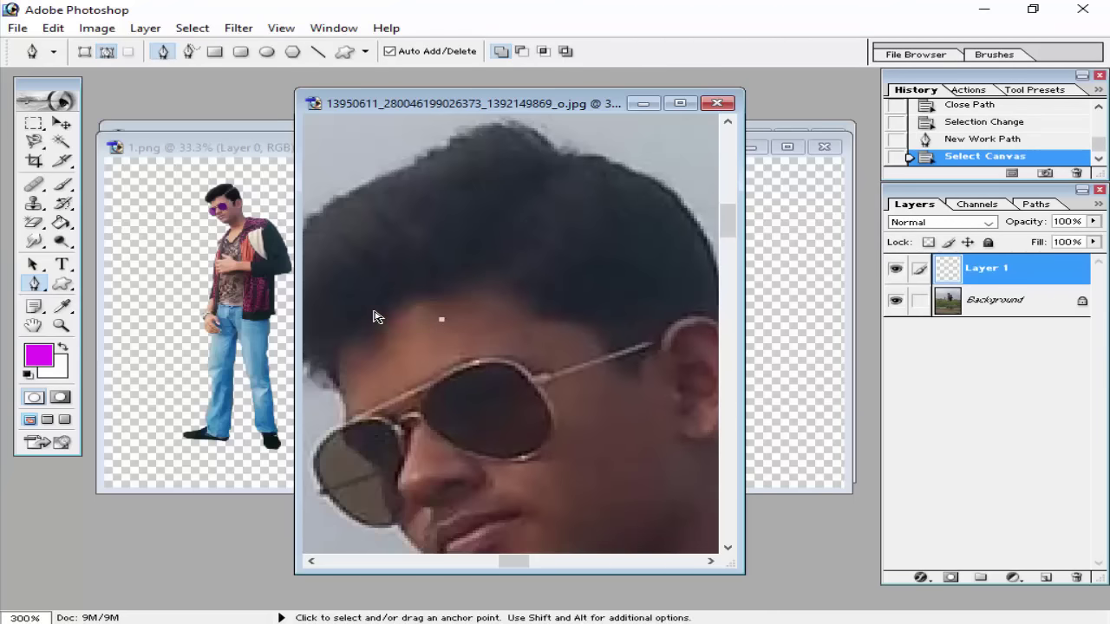
key("ctrl+z")
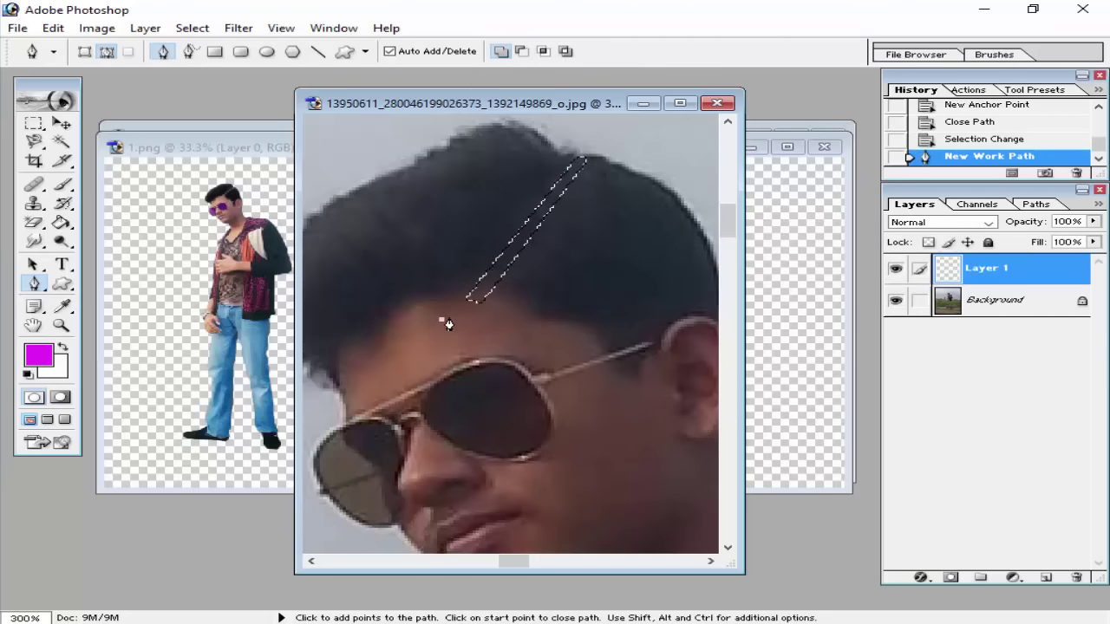
left_click(33, 141)
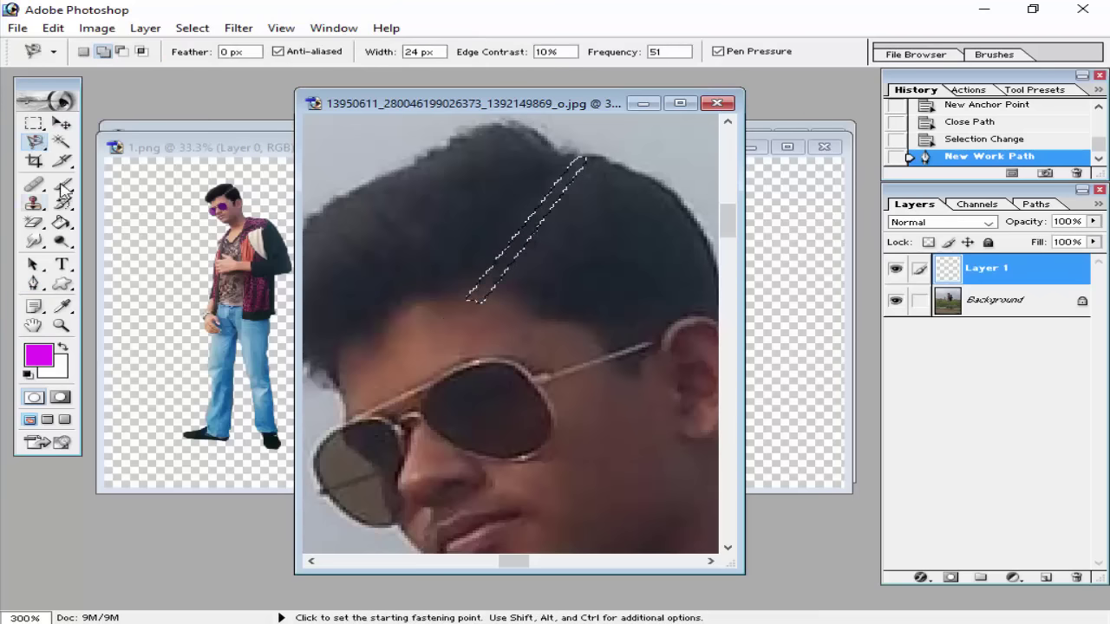
left_click(64, 187)
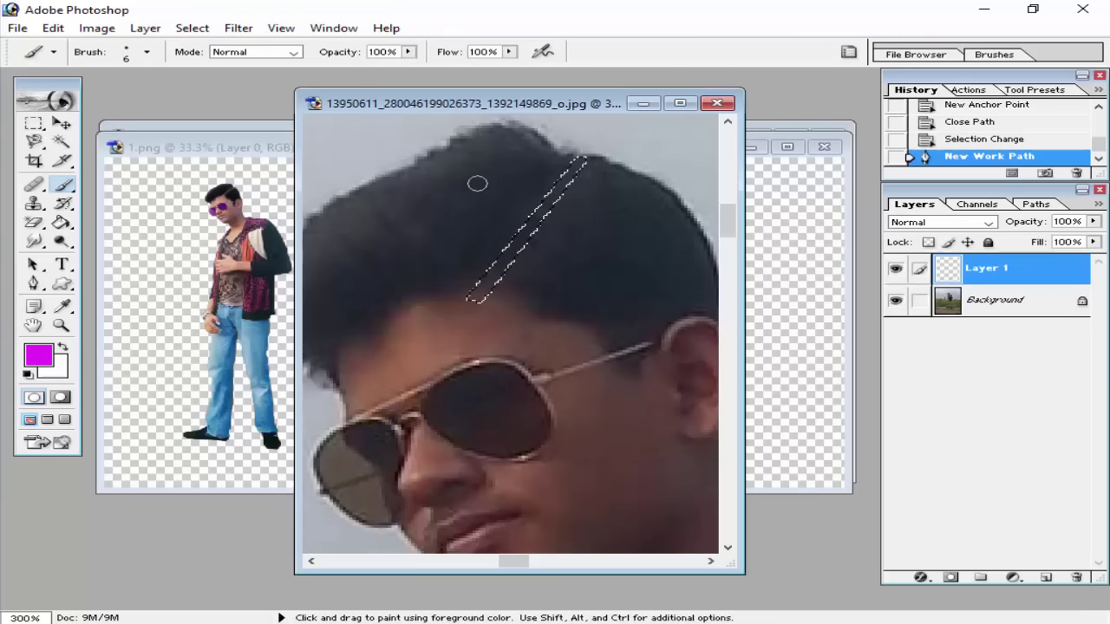
left_click(471, 319, "alt")
left_click_drag(473, 299, 594, 172)
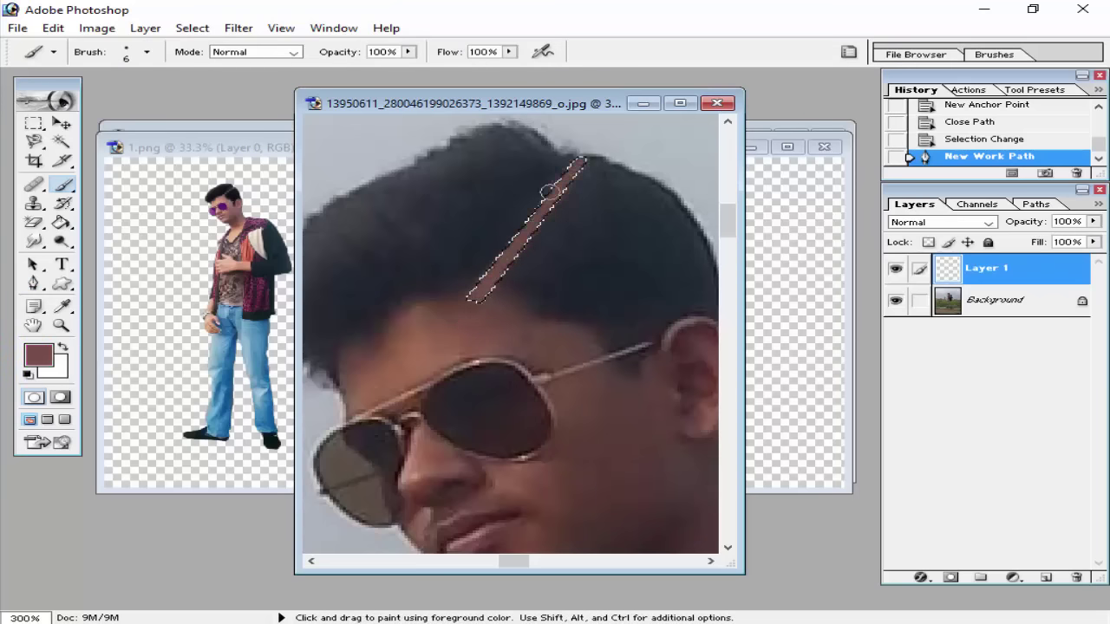
left_click_drag(537, 237, 515, 265)
key("ctrl+d")
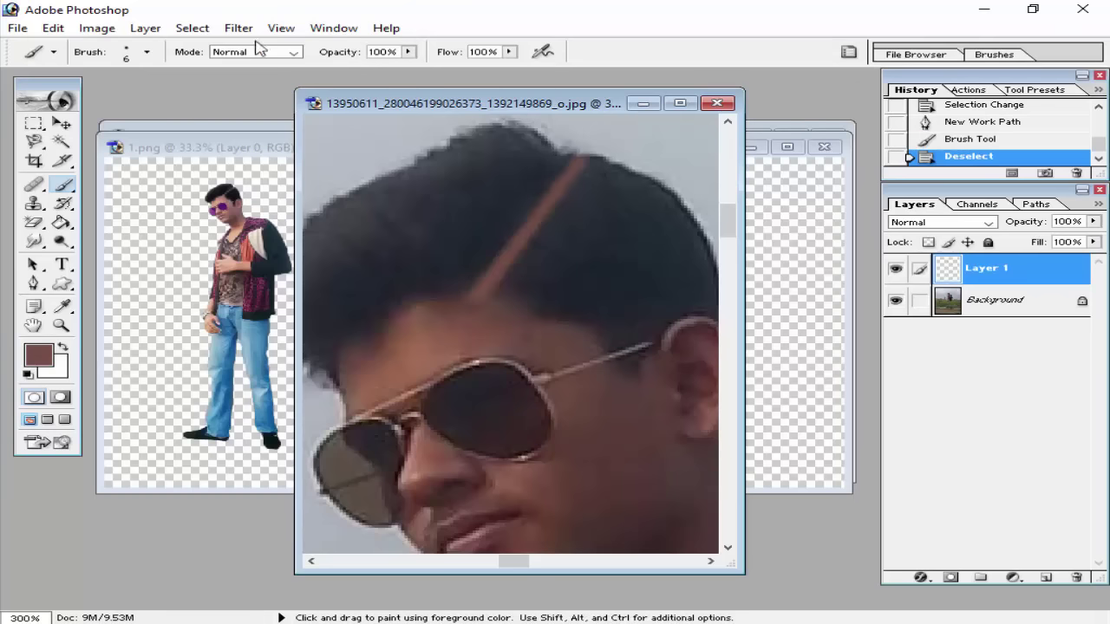
Apply a Gaussian Blur with radius 2.1 to the brown streak.
left_click(244, 32)
mouse_move(489, 153)
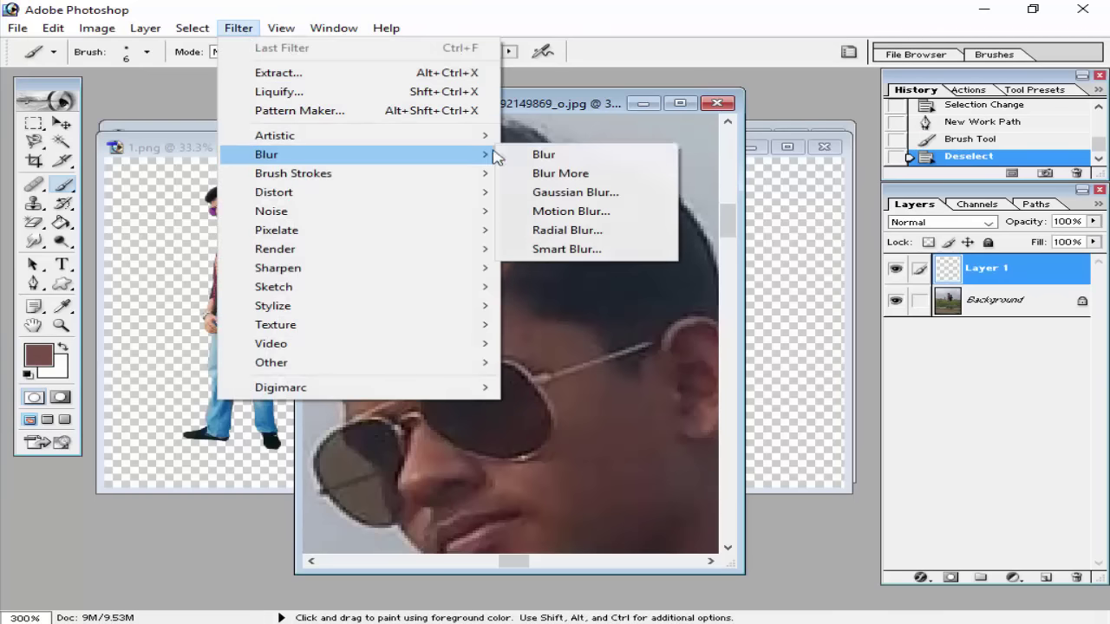
left_click(617, 197)
mouse_move(642, 431)
left_mouse_down()
mouse_move(688, 433)
mouse_move(652, 434)
left_mouse_up()
left_click(903, 203)
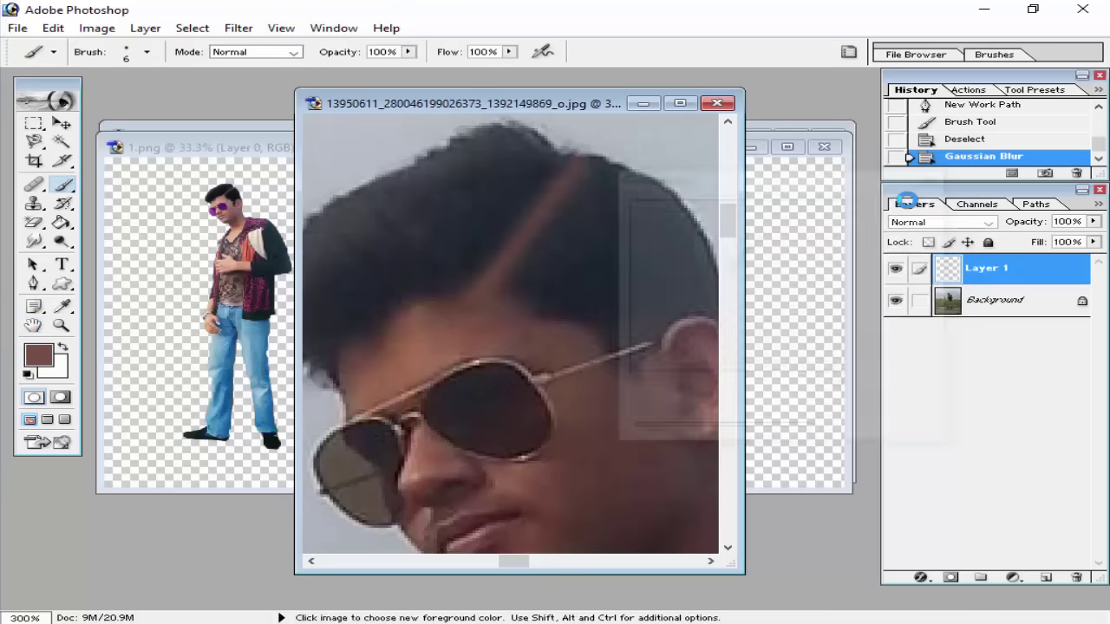
Stretch the top end of the streak wider to the right with a transform.
key("ctrl+alt+0")
key("ctrl+plus")
key("ctrl+plus")
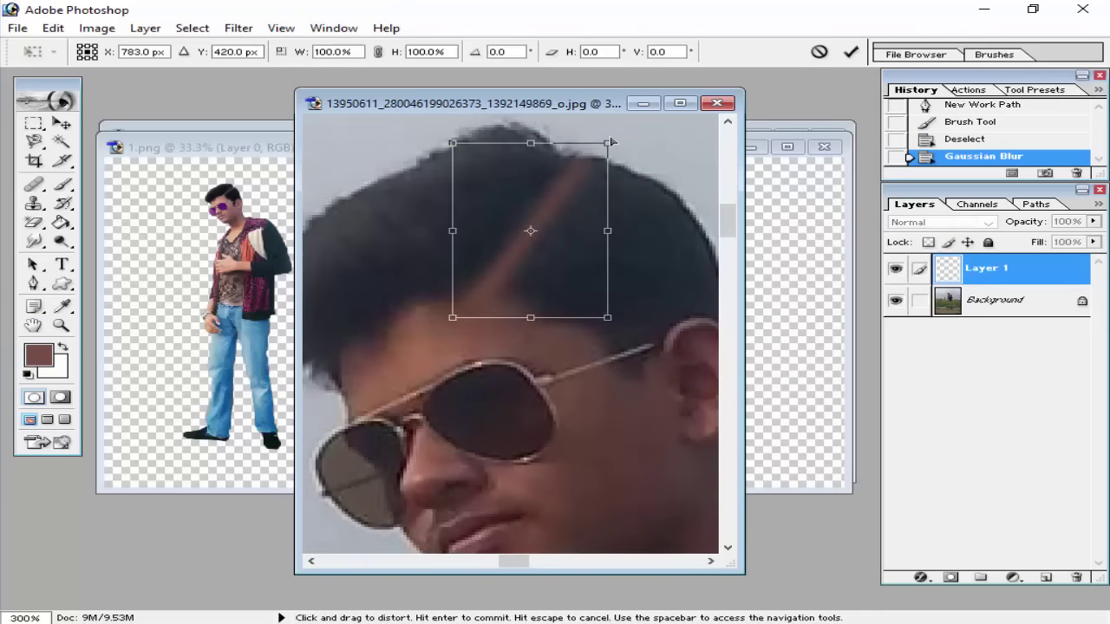
left_click_drag(607, 143, 659, 145)
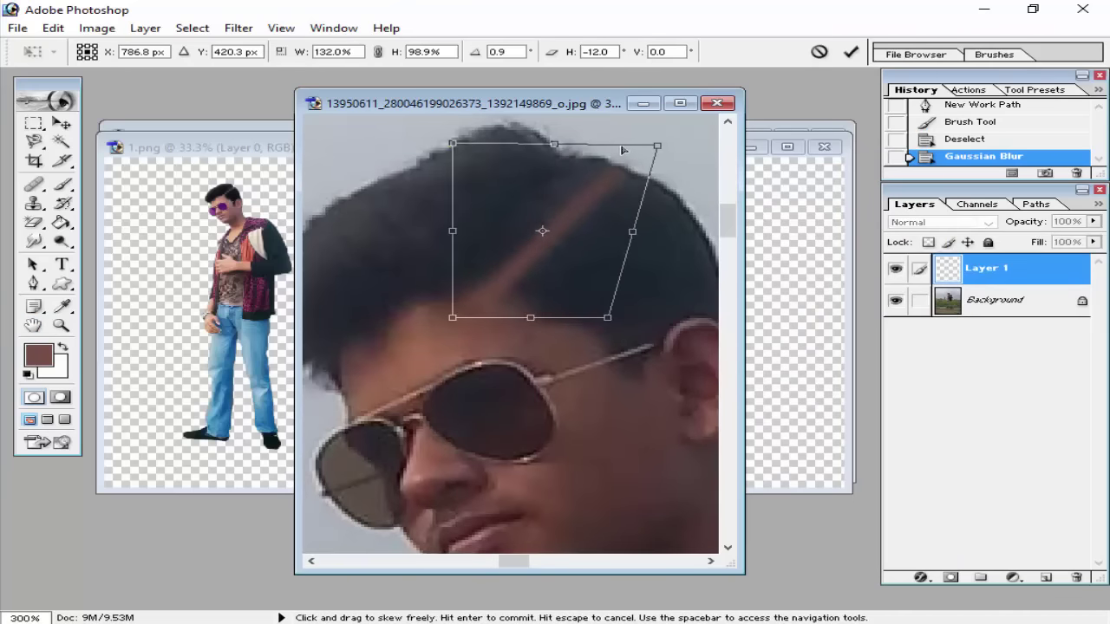
left_click(850, 51)
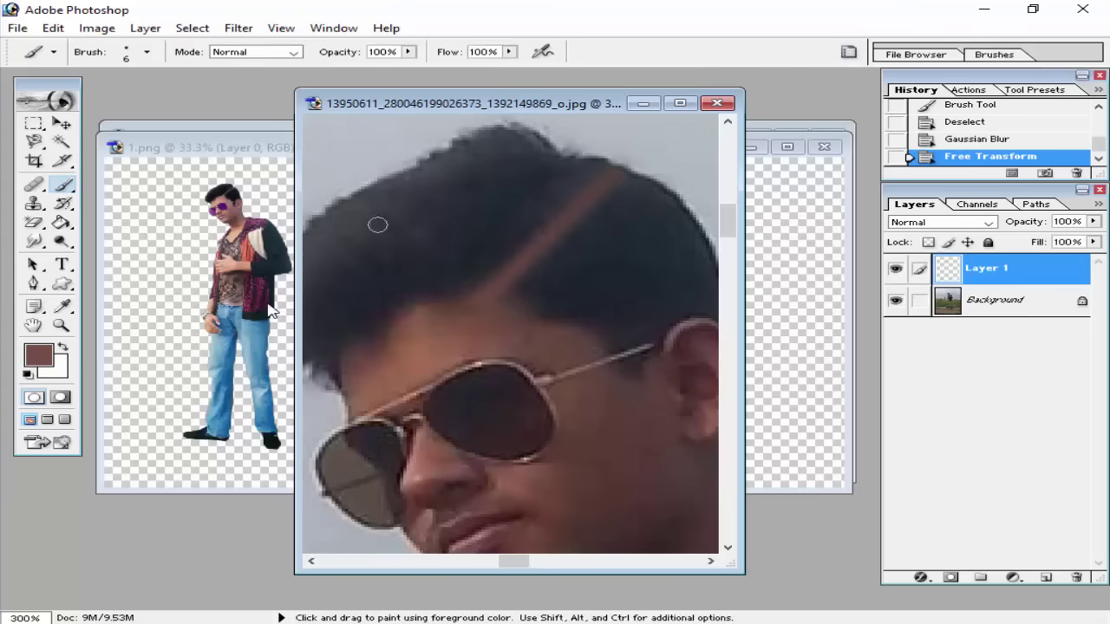
Smudge the hair upward at the top of the head on the streak and Background layers.
left_click(33, 241)
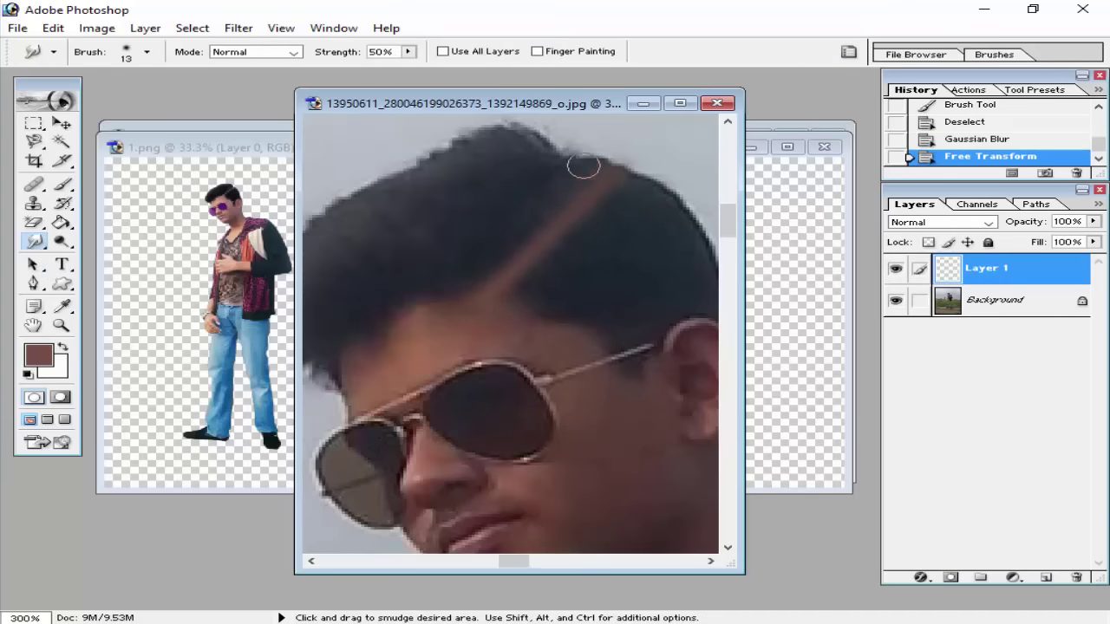
left_click_drag(583, 166, 547, 136)
left_click(965, 299)
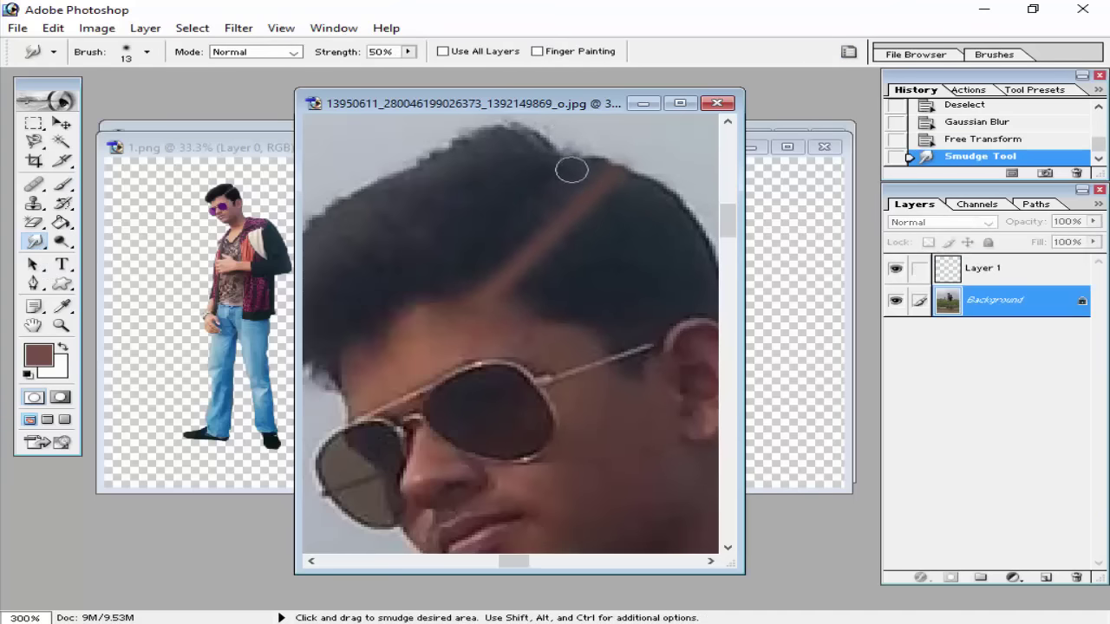
mouse_move(581, 174)
left_mouse_down()
mouse_move(569, 145)
mouse_move(604, 171)
mouse_move(594, 142)
mouse_move(565, 156)
mouse_move(557, 123)
mouse_move(570, 136)
mouse_move(559, 174)
mouse_move(503, 141)
mouse_move(570, 139)
mouse_move(497, 135)
mouse_move(580, 133)
mouse_move(519, 127)
left_mouse_up()
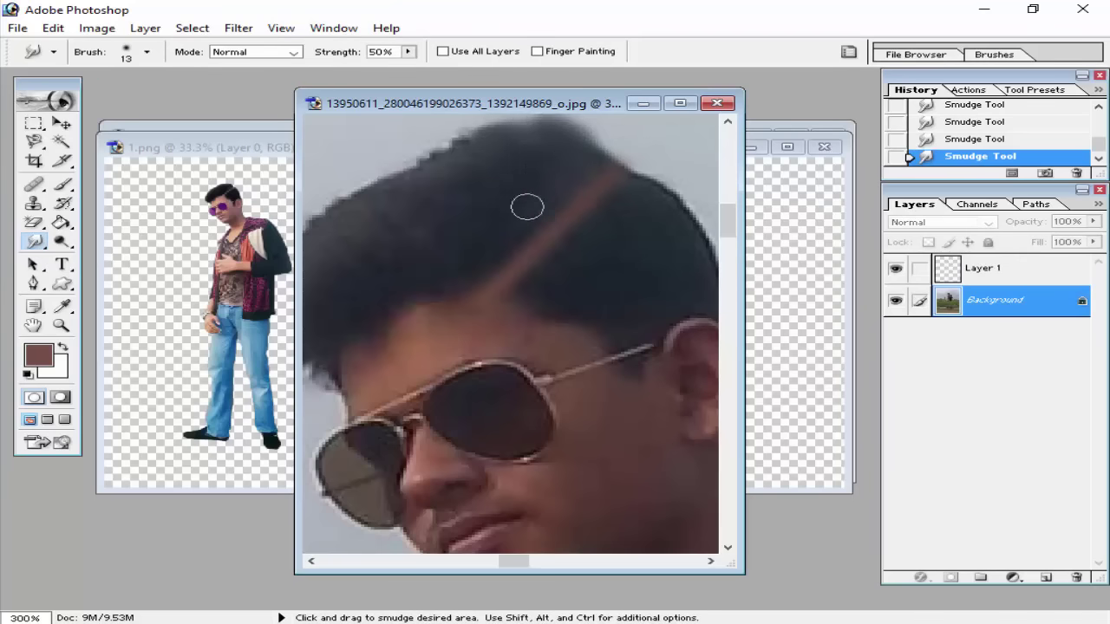
key("ctrl+minus")
key("ctrl+minus")
key("ctrl+minus")
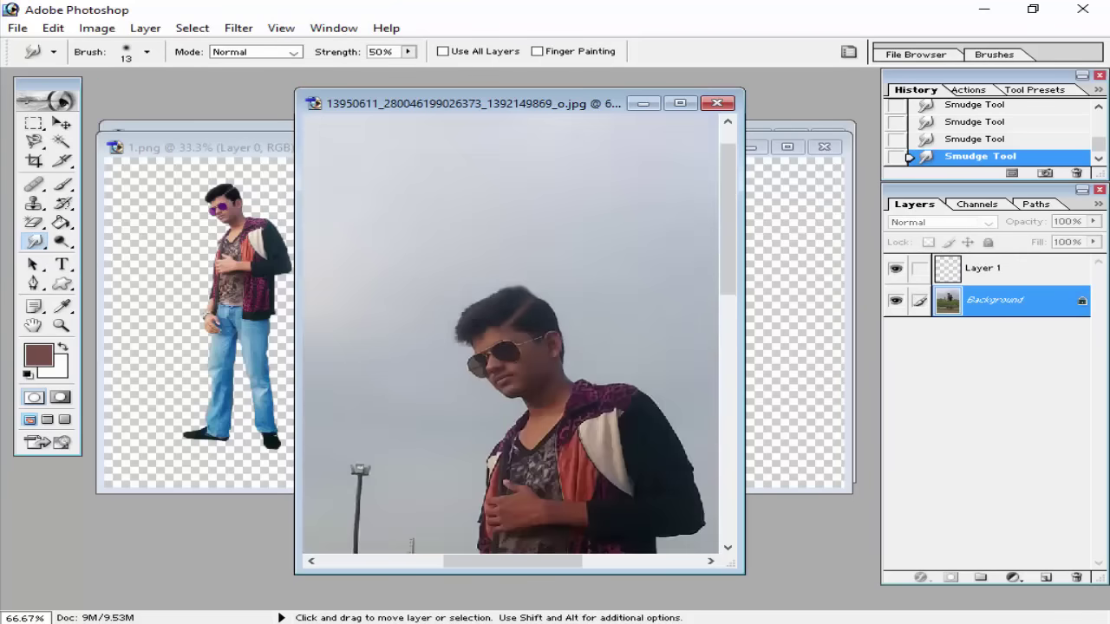
key("ctrl+minus")
key("ctrl+minus")
key("ctrl+minus")
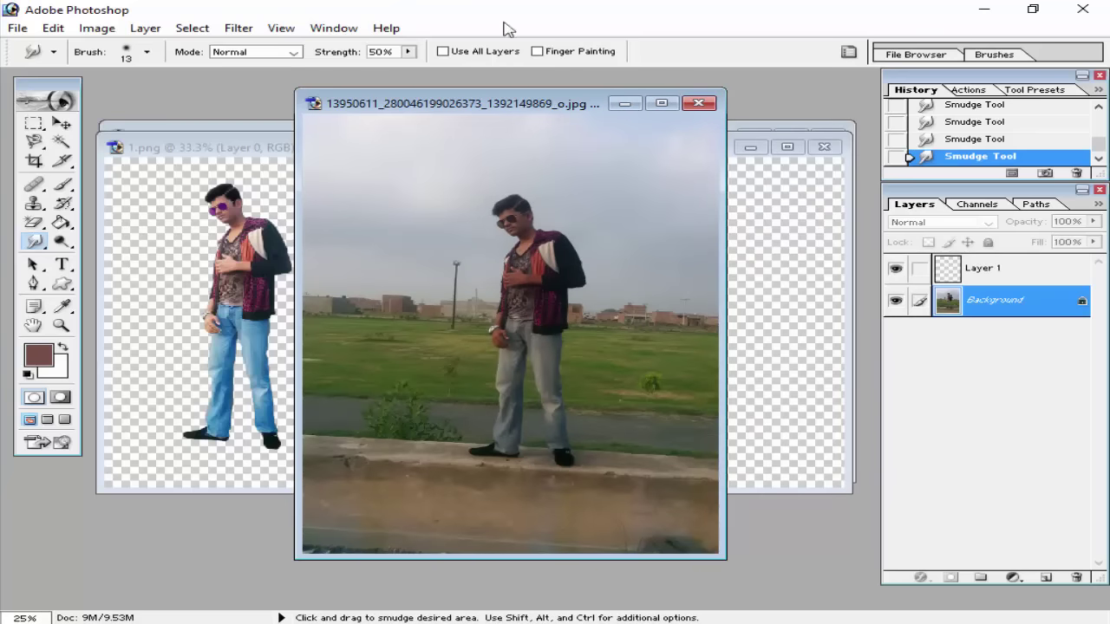
Keep the photo open and set the foreground colour to blue.
left_click(698, 103)
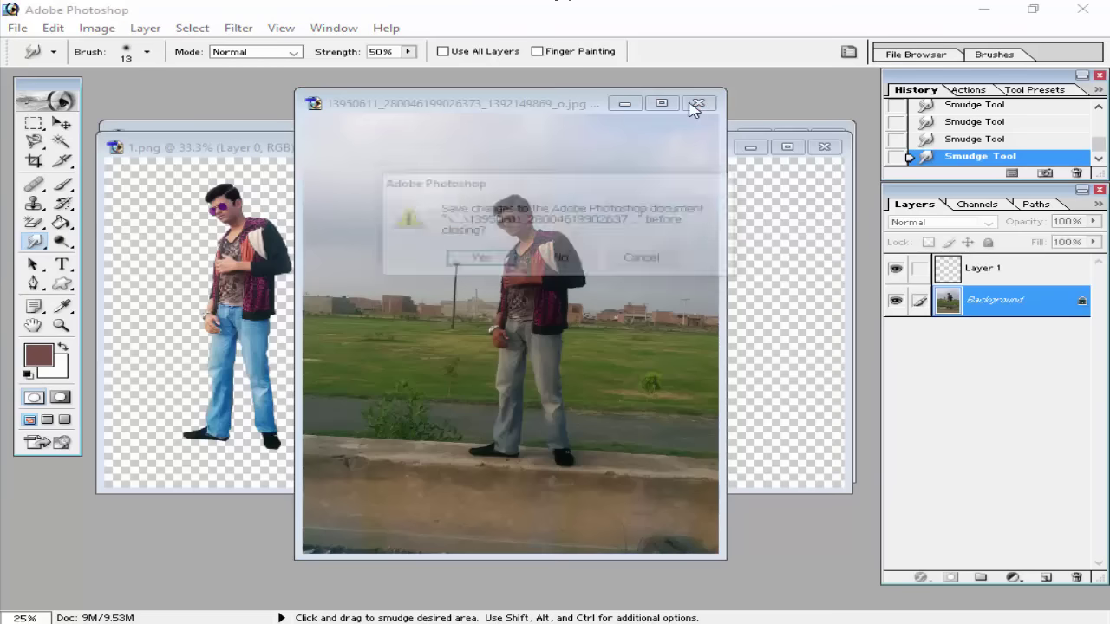
left_click(643, 258)
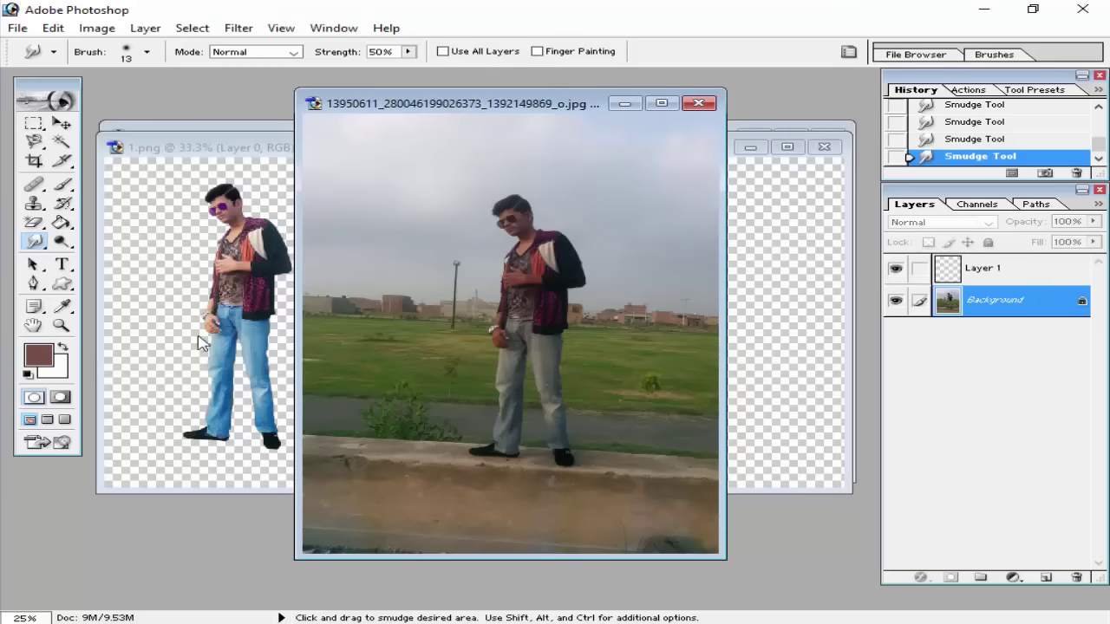
left_click(38, 354)
left_click(582, 315)
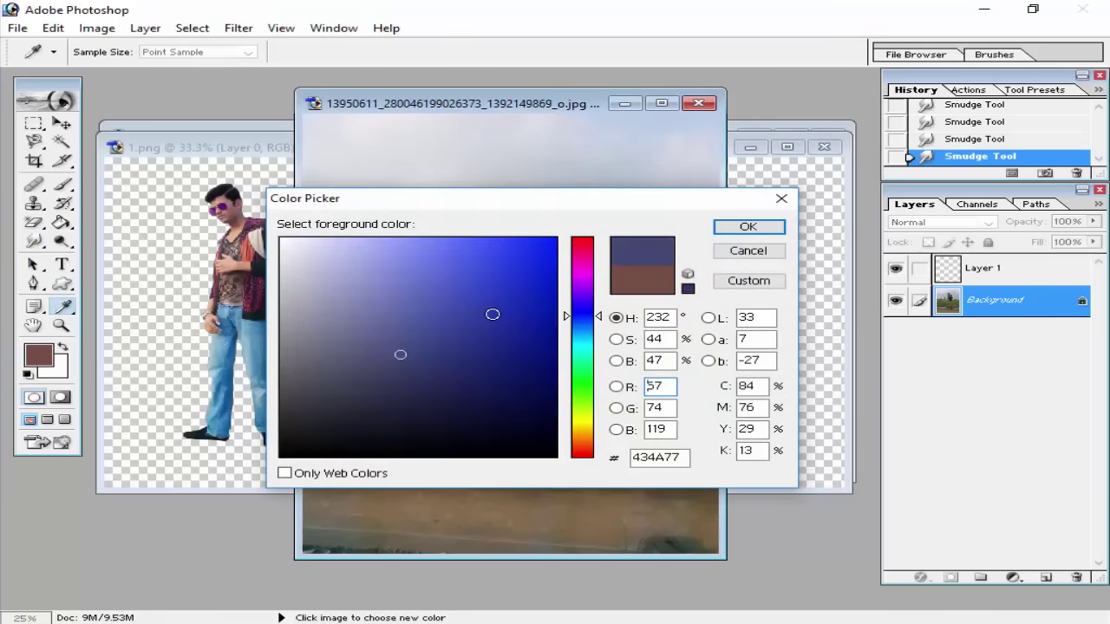
left_click(495, 284)
left_click(747, 226)
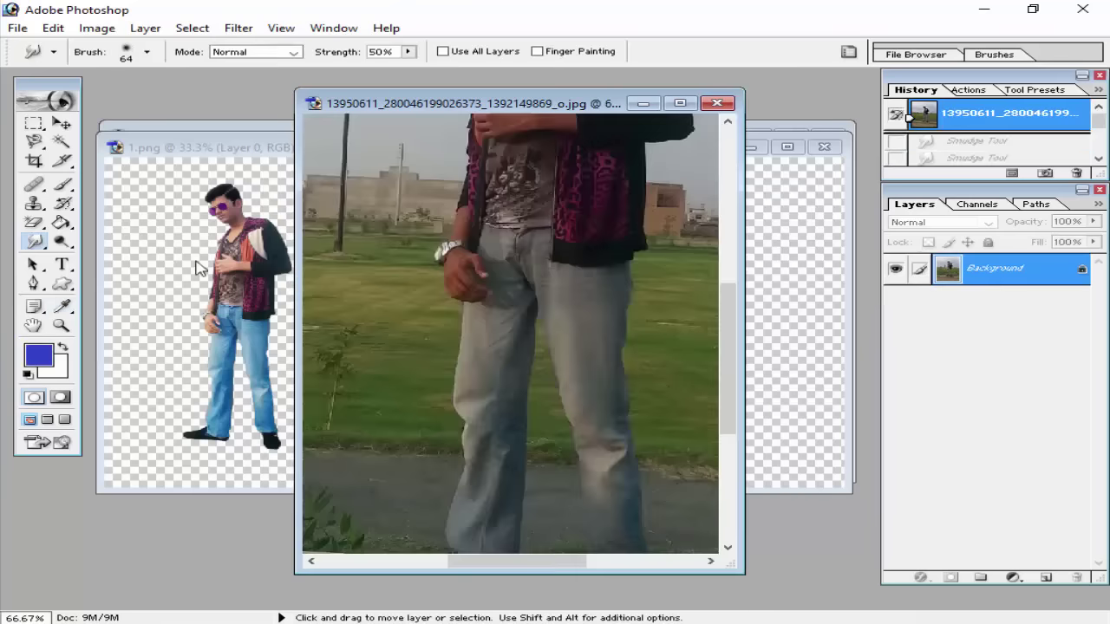
Add a new Soft Light layer and paint blue over one jeans leg with a 61 px brush.
left_click(62, 184)
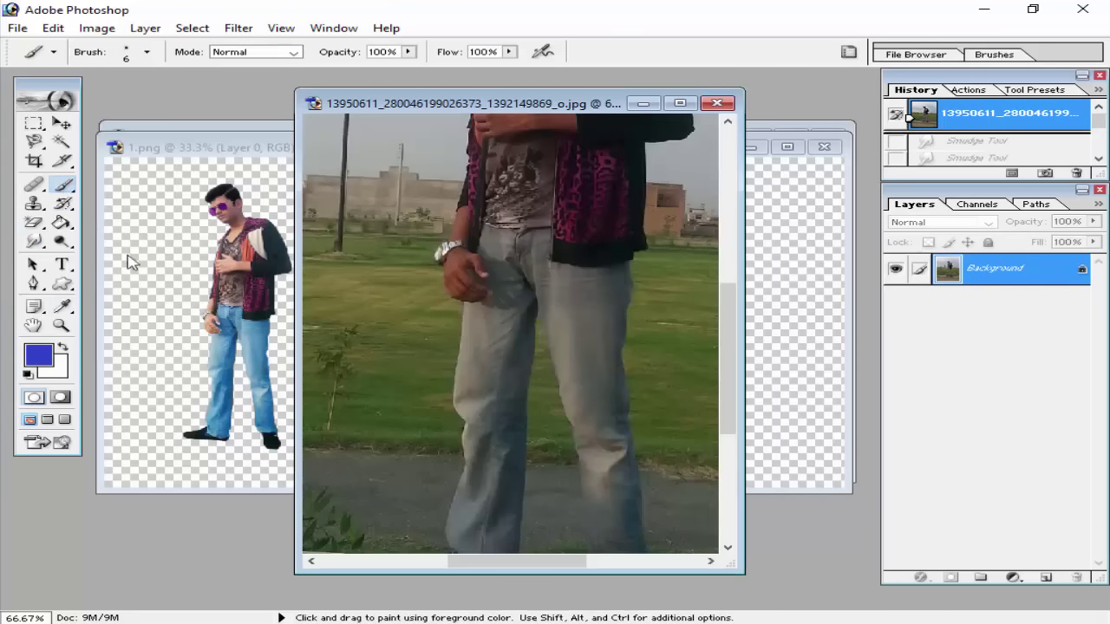
left_click(1045, 578)
left_click(980, 223)
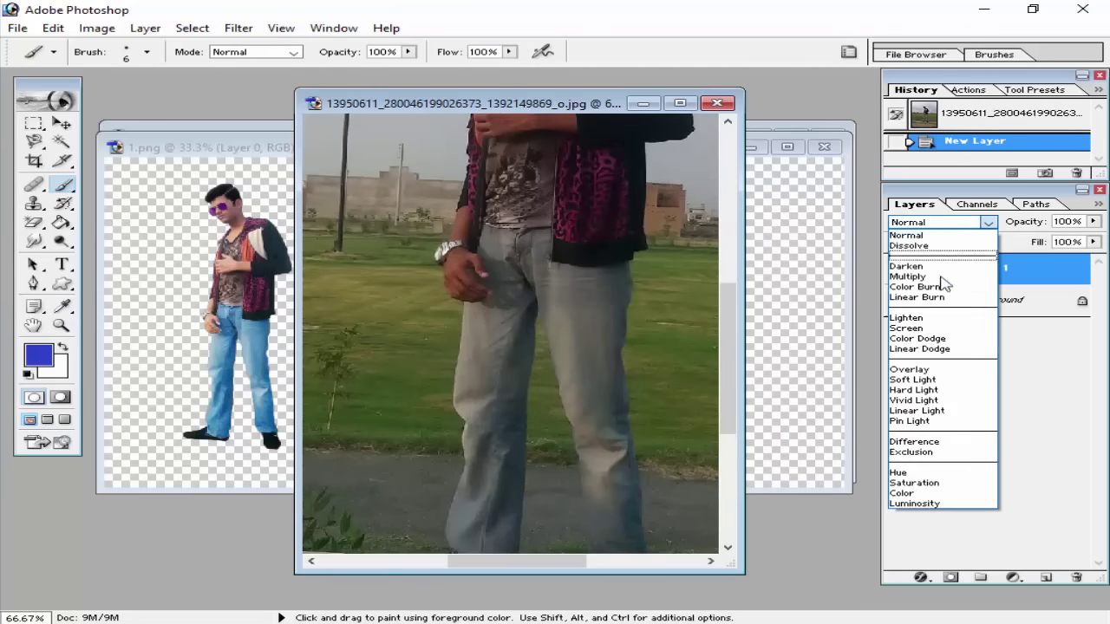
left_click(928, 379)
right_click(559, 292)
left_click(646, 328)
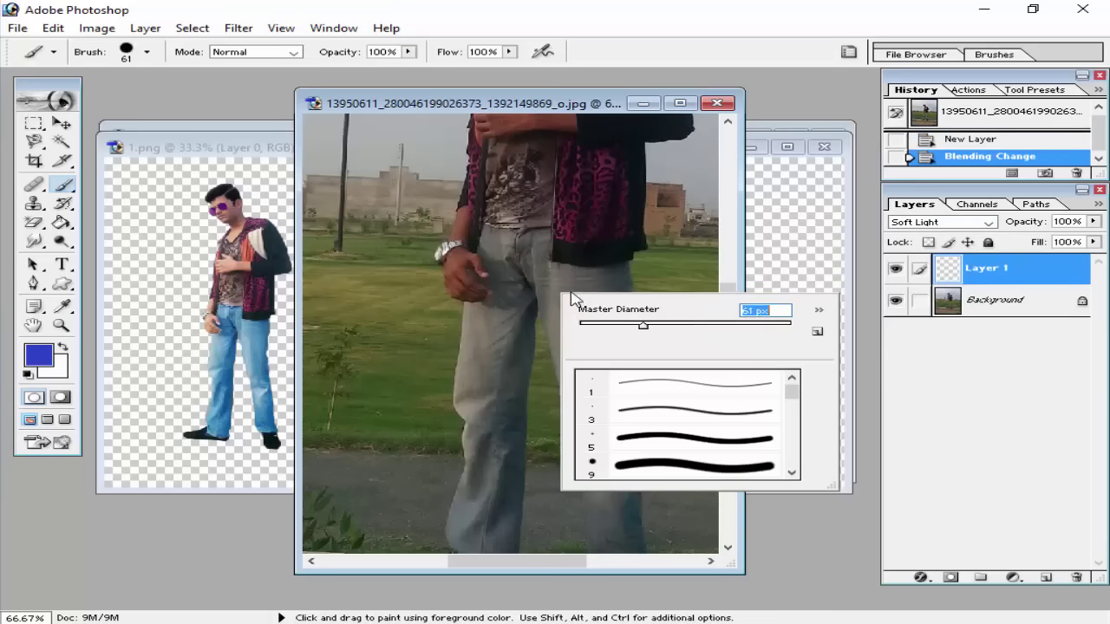
mouse_move(560, 284)
left_mouse_down()
mouse_move(565, 316)
mouse_move(583, 289)
mouse_move(583, 355)
mouse_move(614, 428)
mouse_move(622, 509)
mouse_move(565, 308)
left_mouse_up()
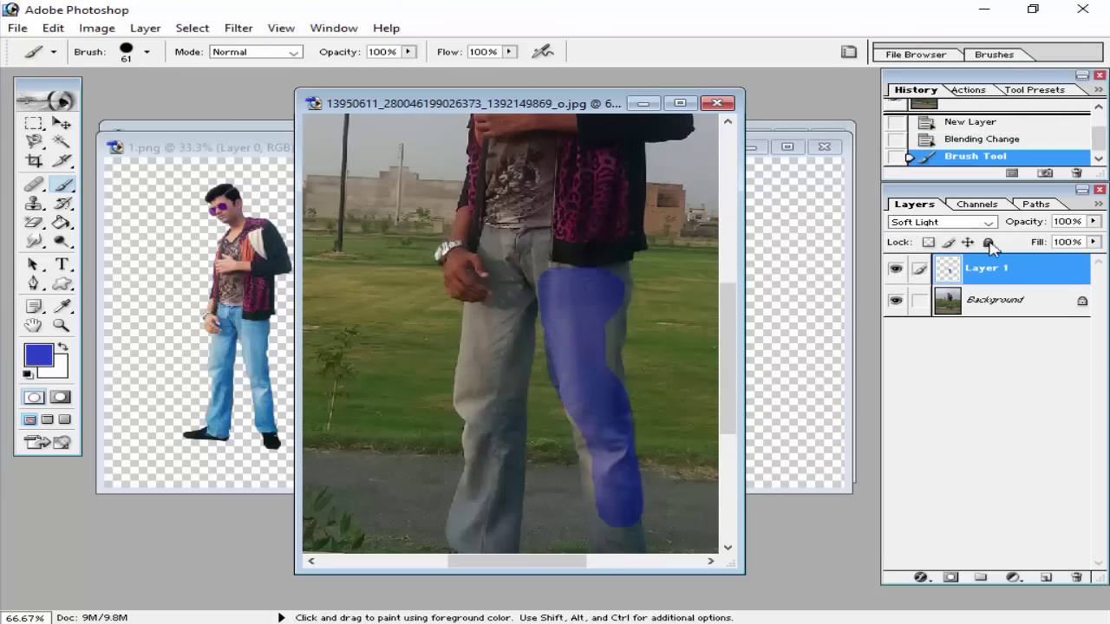
Switch the paint layer to Color blending and paint blue down the other leg.
left_click(954, 222)
left_click(928, 485)
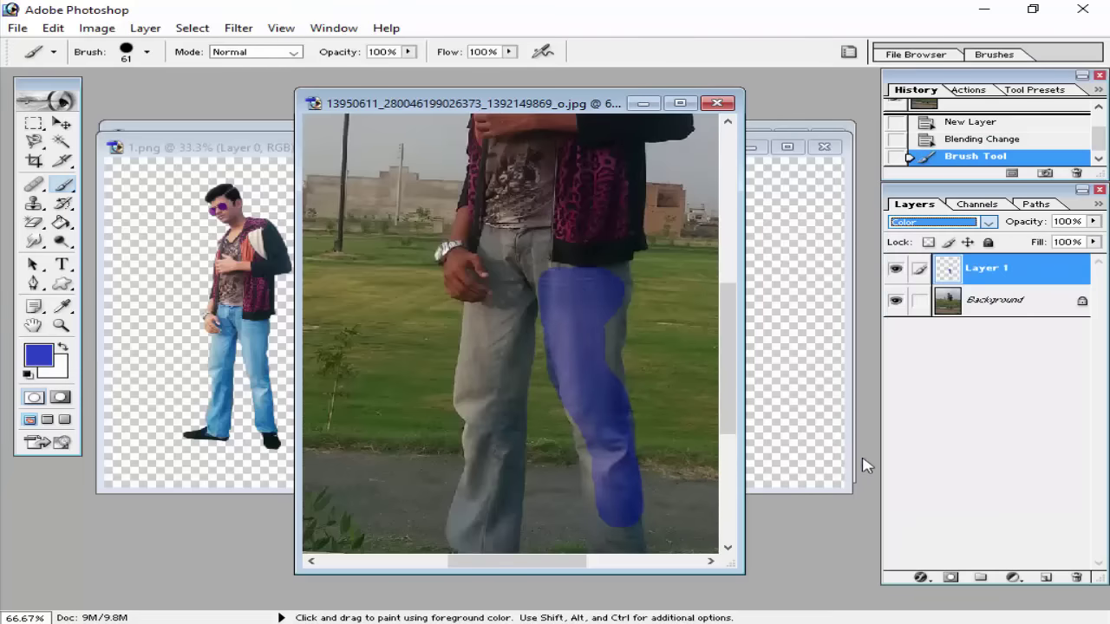
left_click_drag(511, 265, 503, 386)
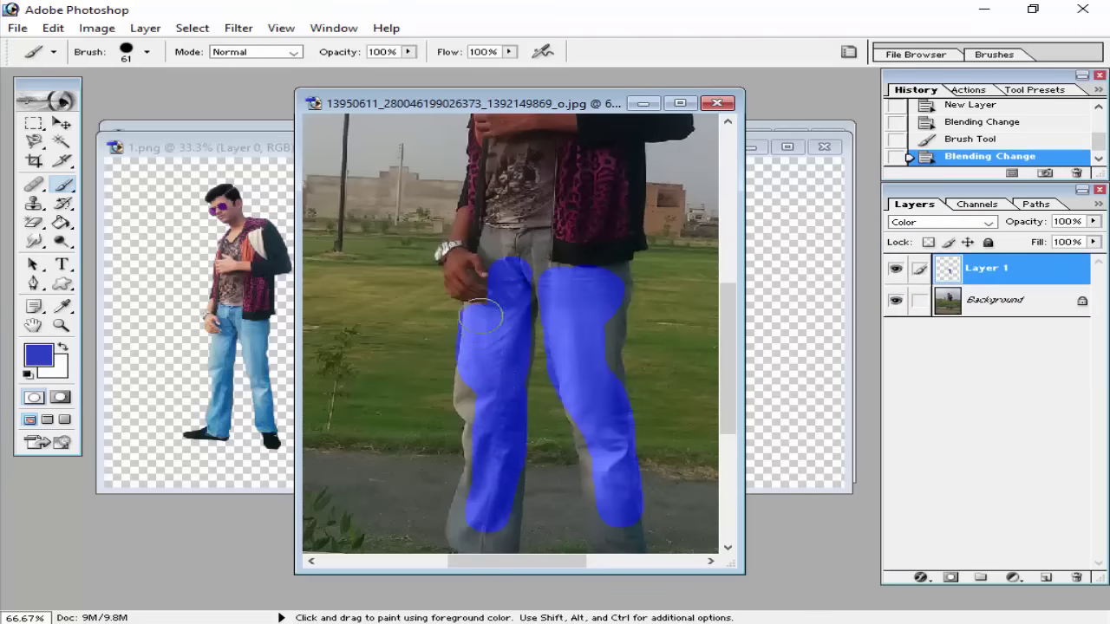
left_click(485, 396)
key("ctrl+minus")
key("ctrl+minus")
key("ctrl+minus")
key("ctrl+minus")
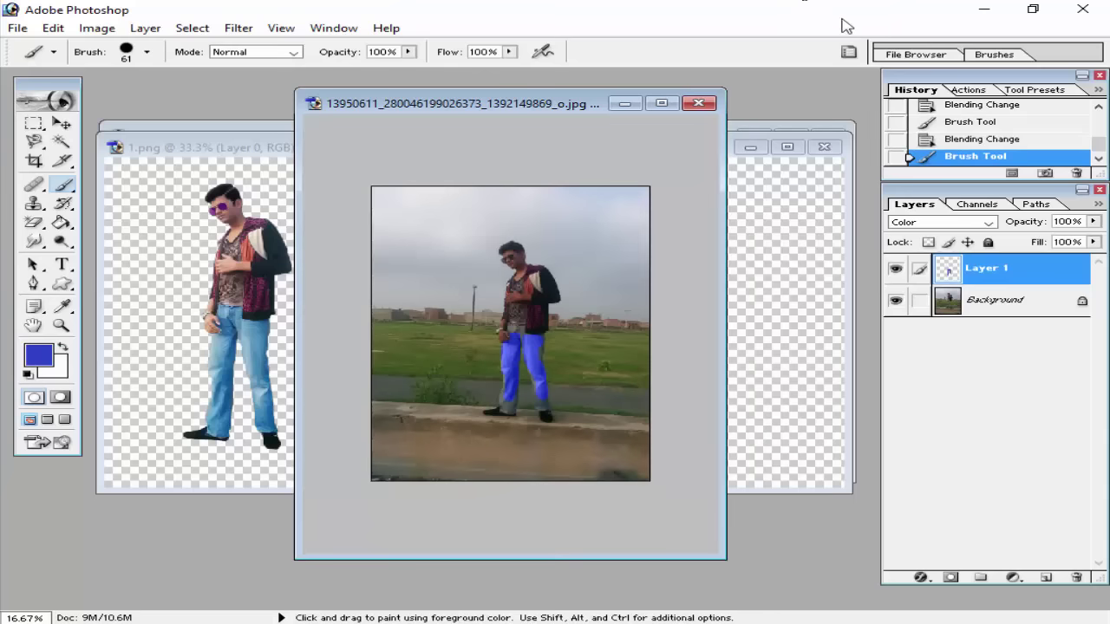
Close the park photo without saving and drag the first pose from 1.png into the forest image.
left_click(699, 104)
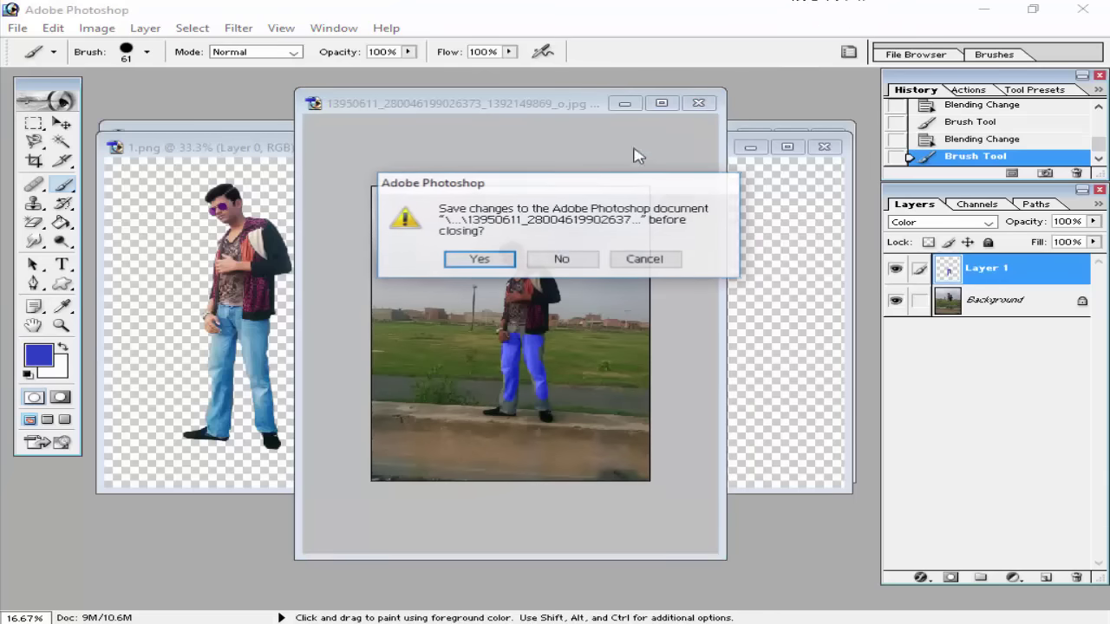
left_click(562, 256)
left_click_drag(444, 152, 521, 166)
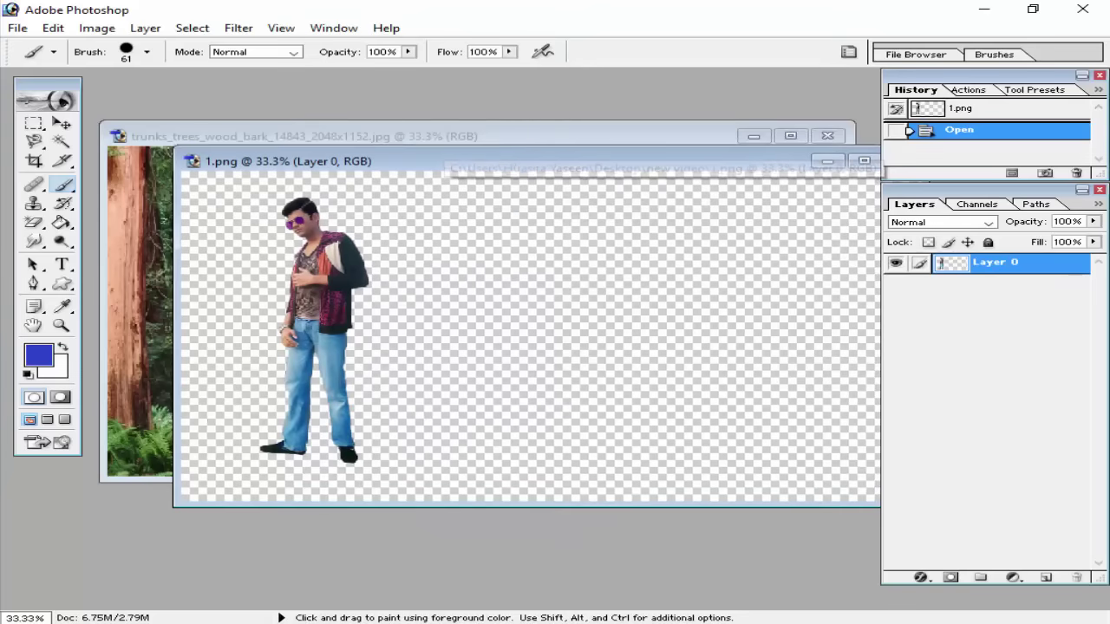
left_click(62, 123)
left_click_drag(253, 162, 481, 125)
left_click_drag(533, 247, 193, 253)
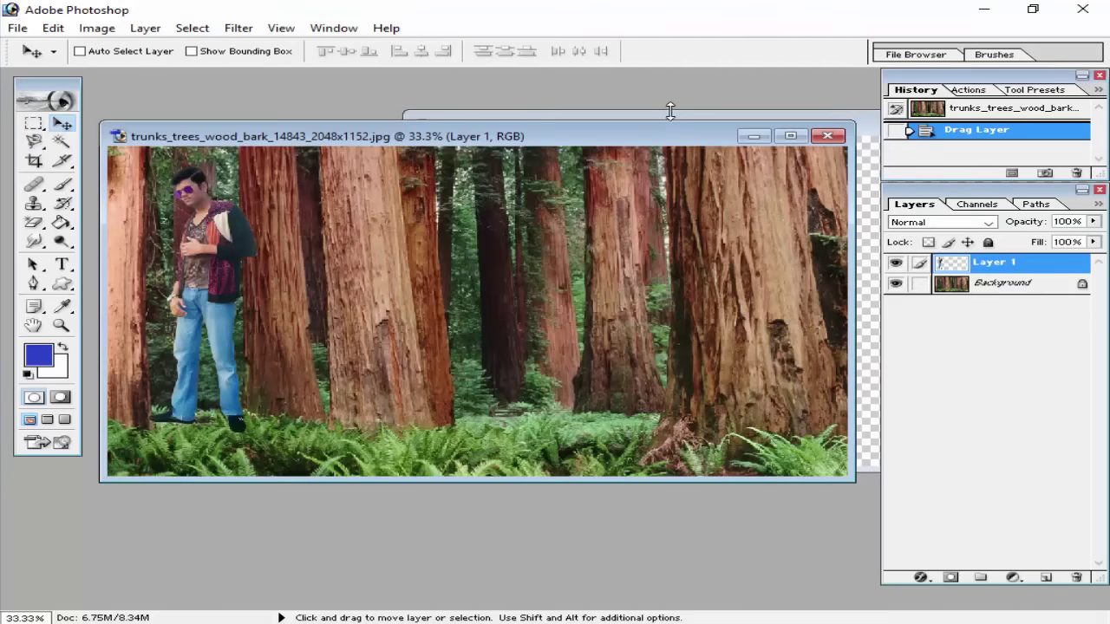
Close 1.png and select file 2 in the Open dialog.
left_click(874, 335)
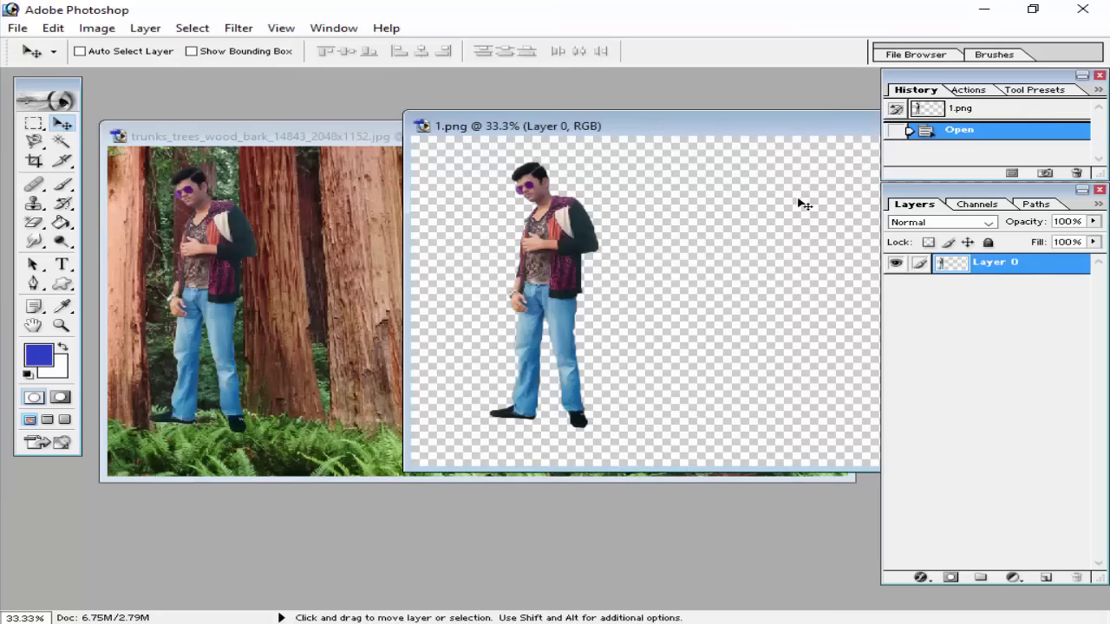
left_click_drag(733, 128, 382, 133)
left_click(718, 134)
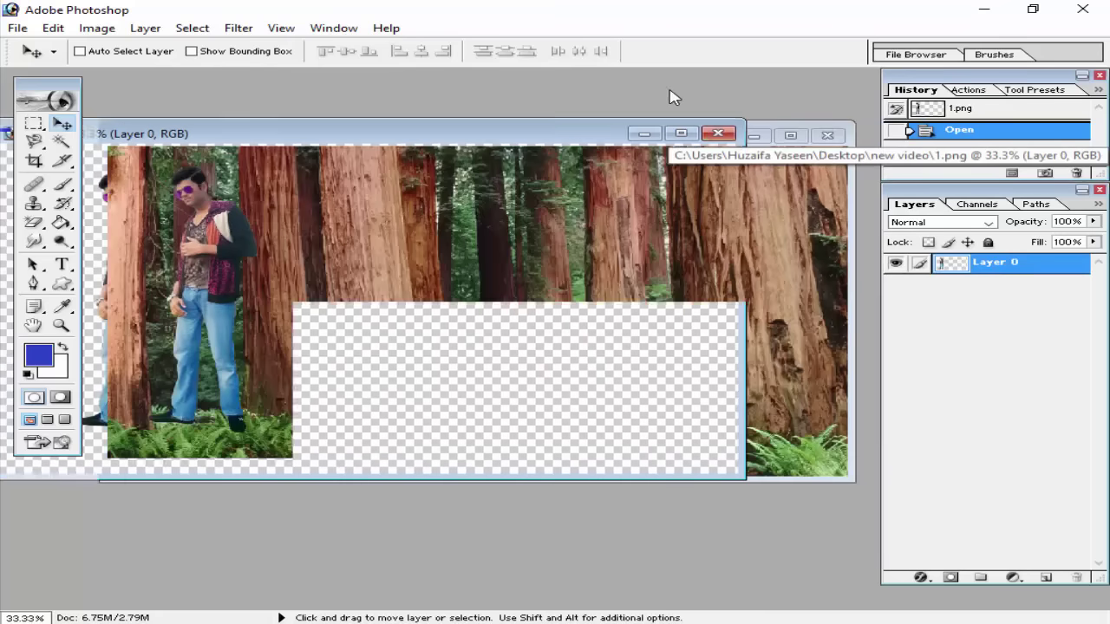
key("ctrl+o")
left_click(669, 189)
Open 2.png, drag its pose into the forest image, and close it.
double_click(670, 189)
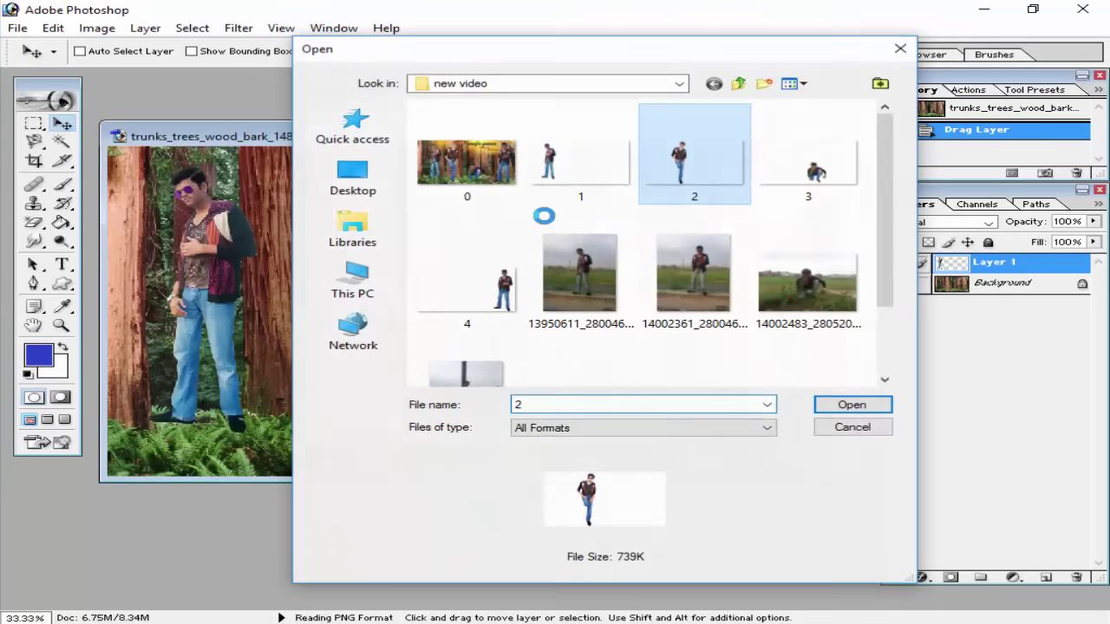
left_click_drag(475, 165, 336, 338)
left_click_drag(233, 430, 425, 251)
left_click(362, 516)
left_click(686, 334)
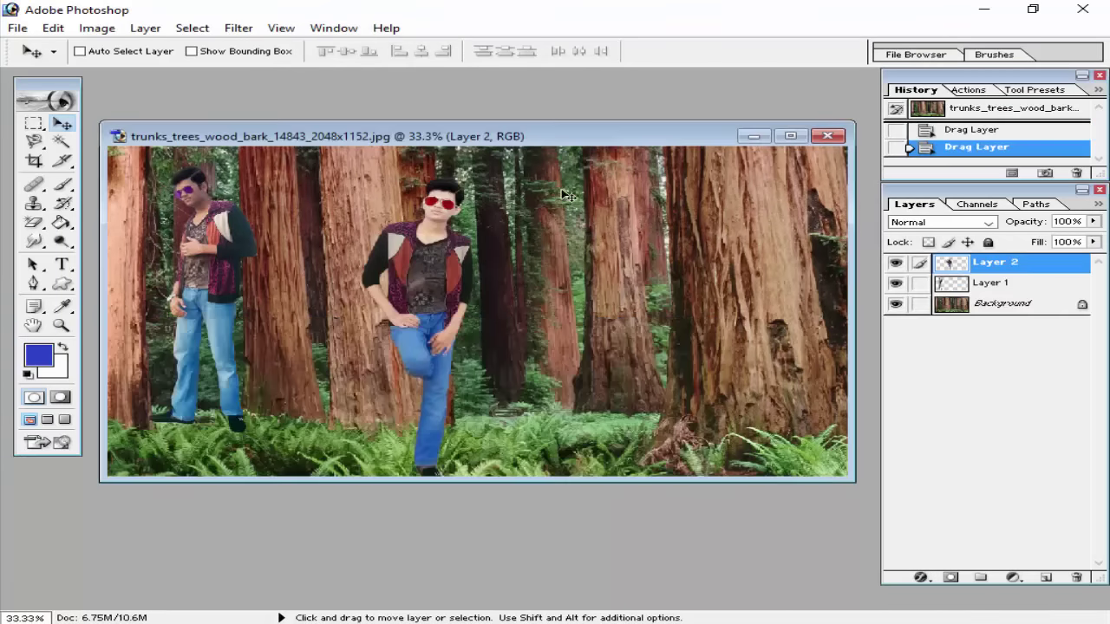
Open 3.png and drag the crouching pose into the forest image.
double_click(533, 84)
scroll(664, 205, "down", 2)
scroll(668, 209, "up", 2)
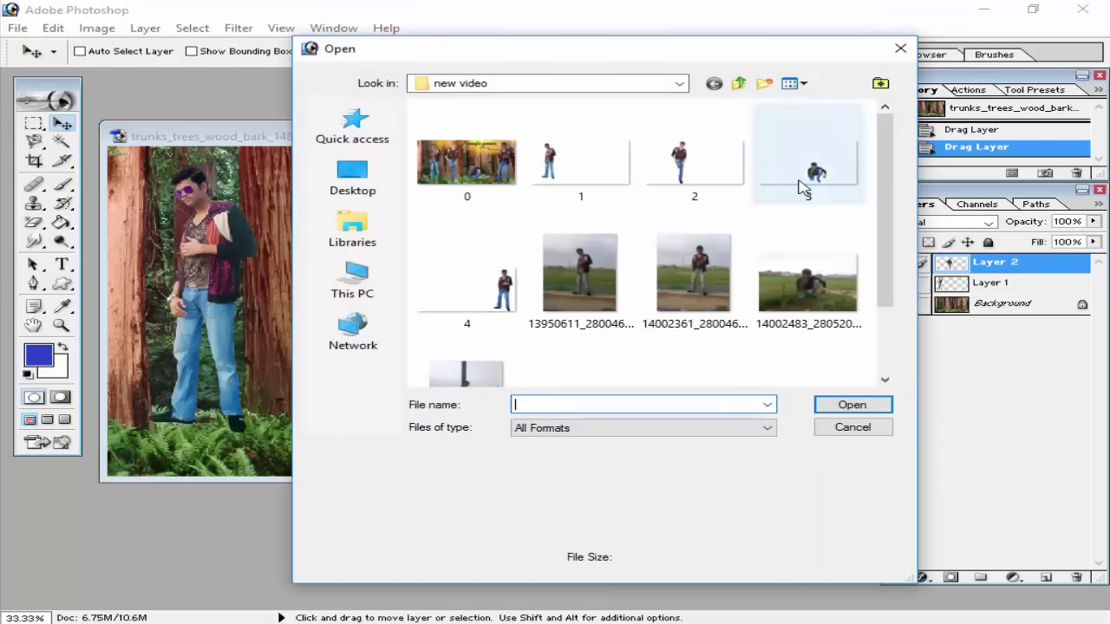
double_click(801, 186)
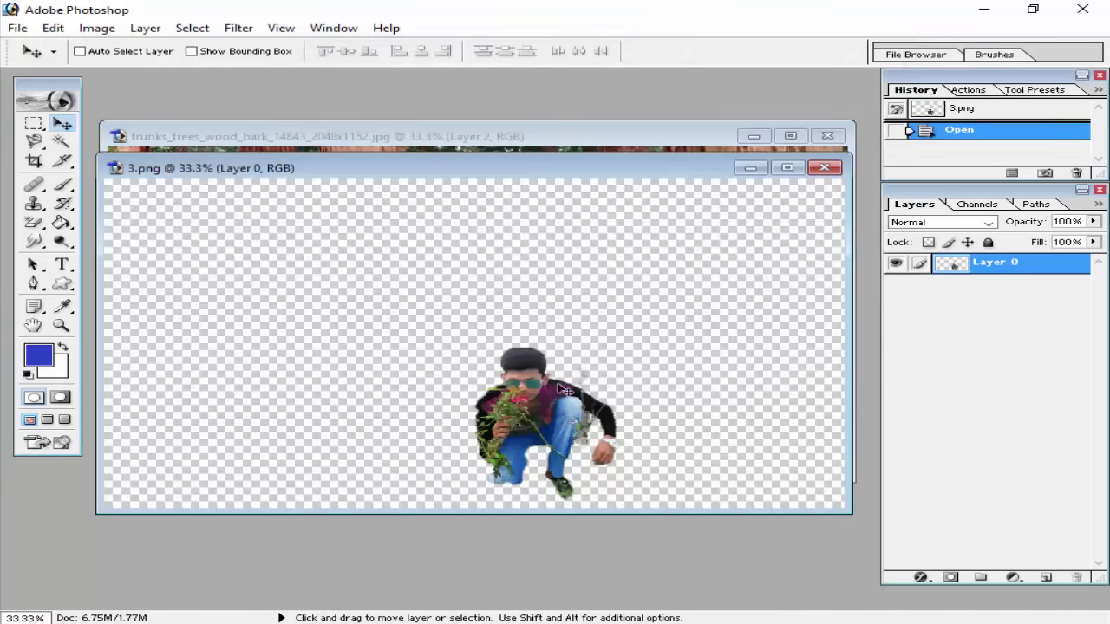
left_click_drag(510, 347, 564, 148)
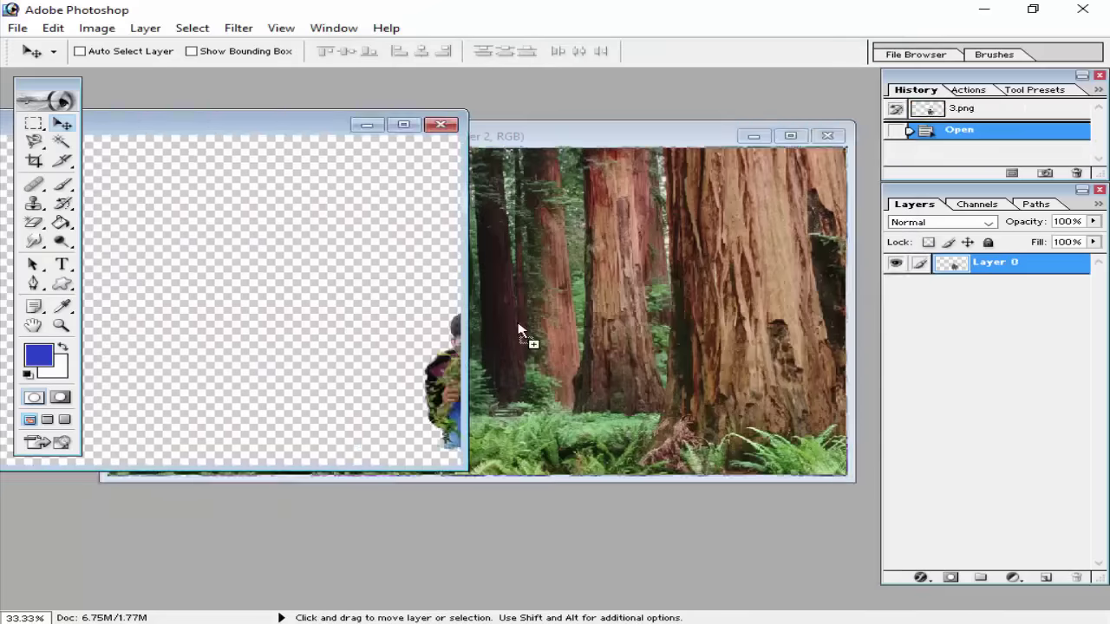
left_click_drag(517, 324, 557, 359)
Open 4.png, drag the fourth pose into the forest image, and close it.
key("ctrl+o")
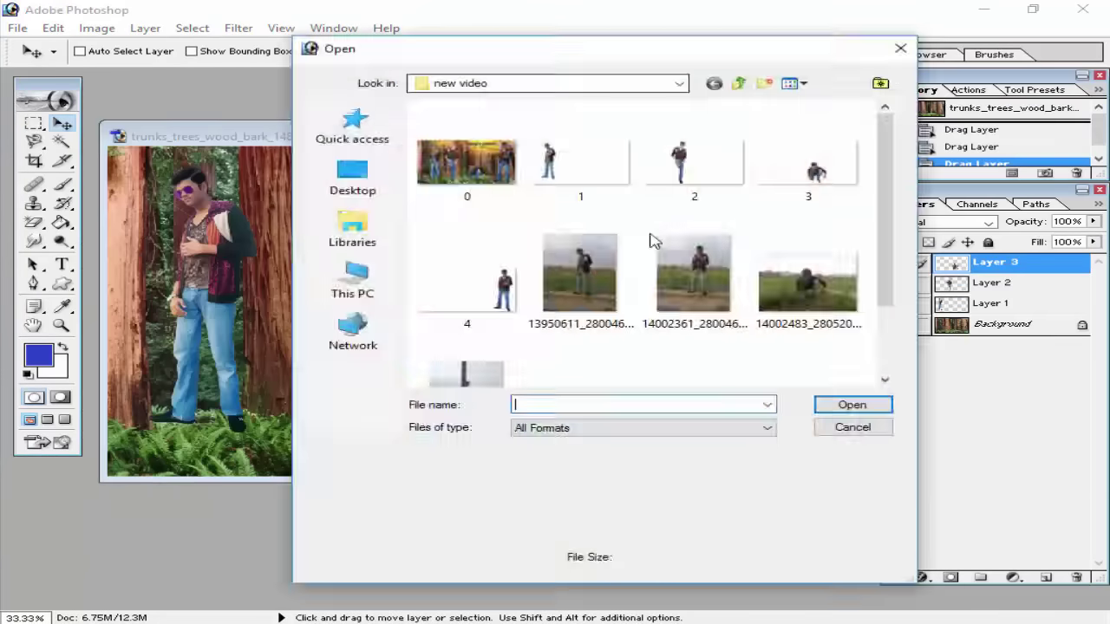
double_click(472, 282)
left_click_drag(665, 184, 306, 70)
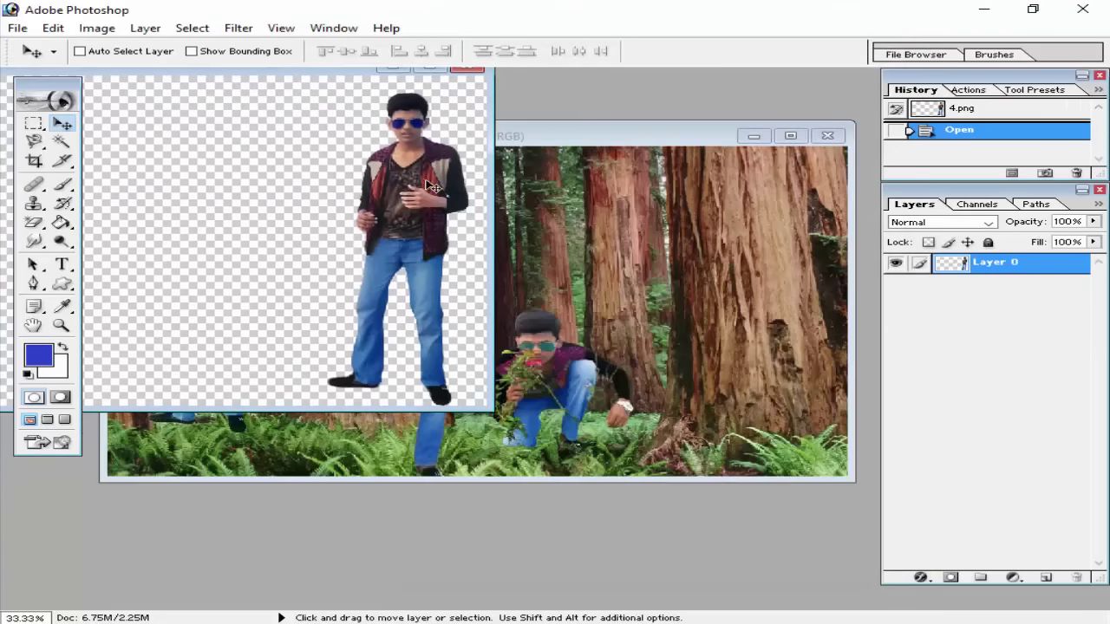
left_click_drag(415, 181, 548, 240)
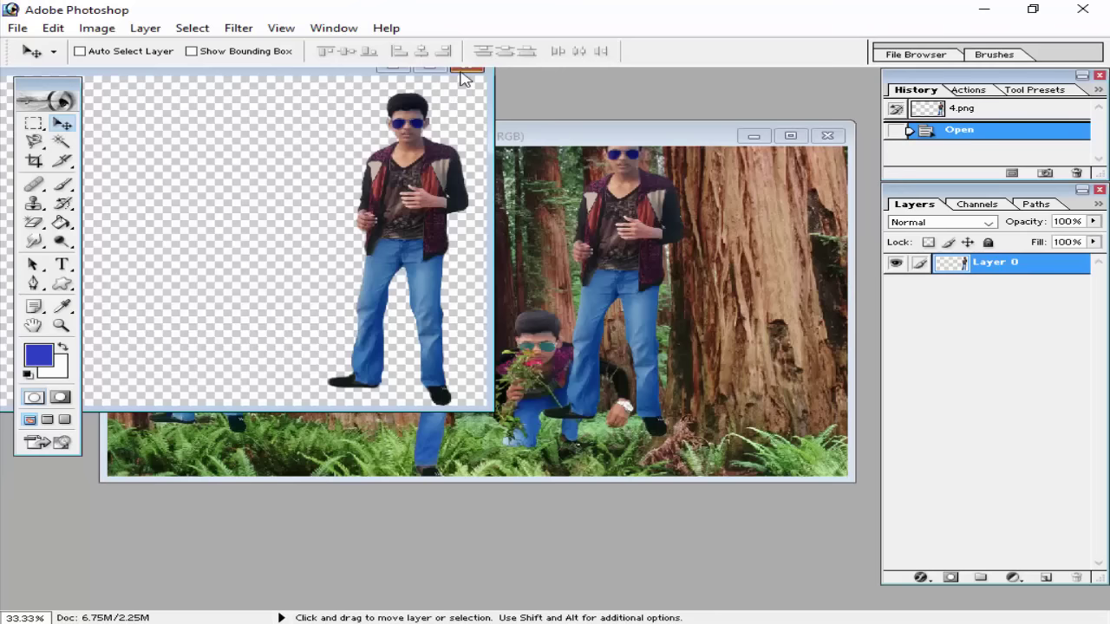
left_click(464, 69)
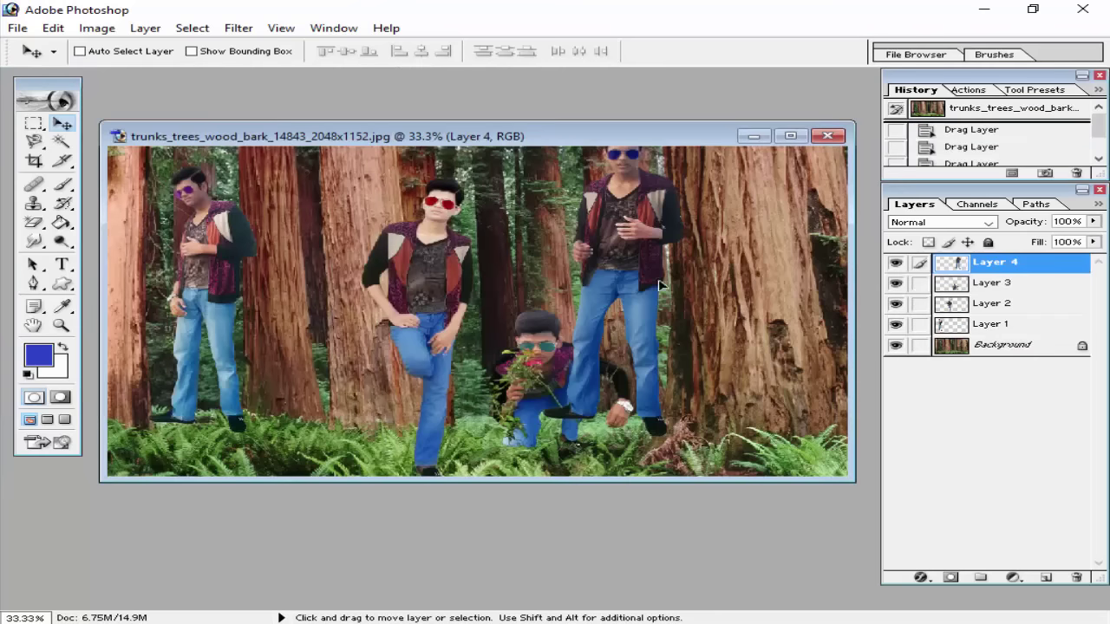
With Auto Select Layer on, drag the four poses to new spots across the forest.
left_click_drag(659, 285, 754, 298)
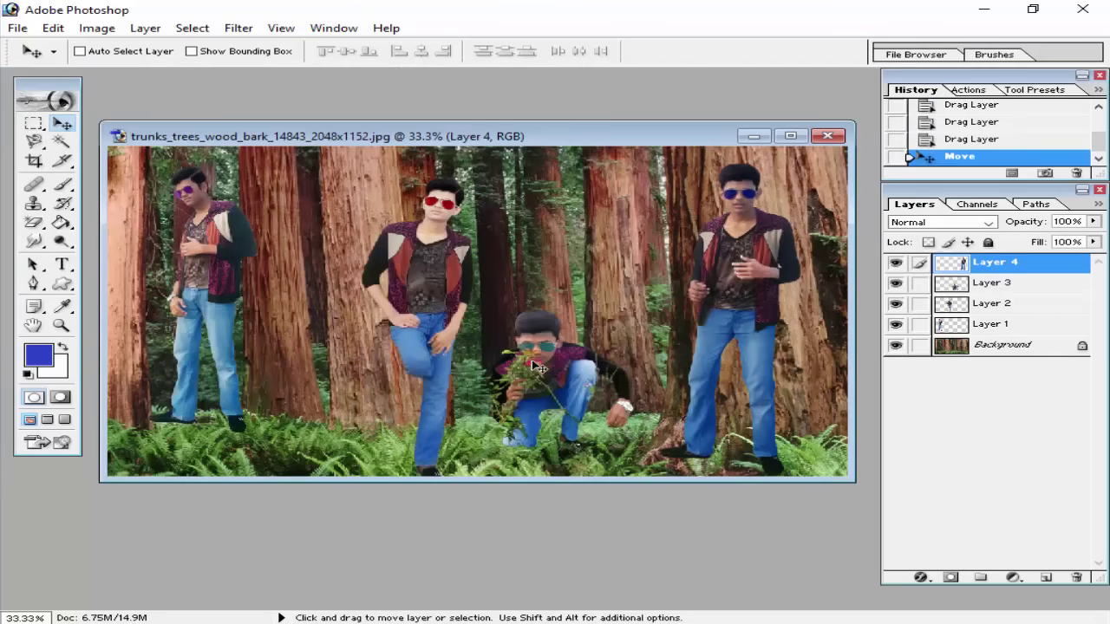
mouse_move(532, 361)
left_mouse_down()
mouse_move(563, 361)
mouse_move(552, 360)
left_mouse_up()
left_click(111, 53)
left_click_drag(426, 260, 361, 242)
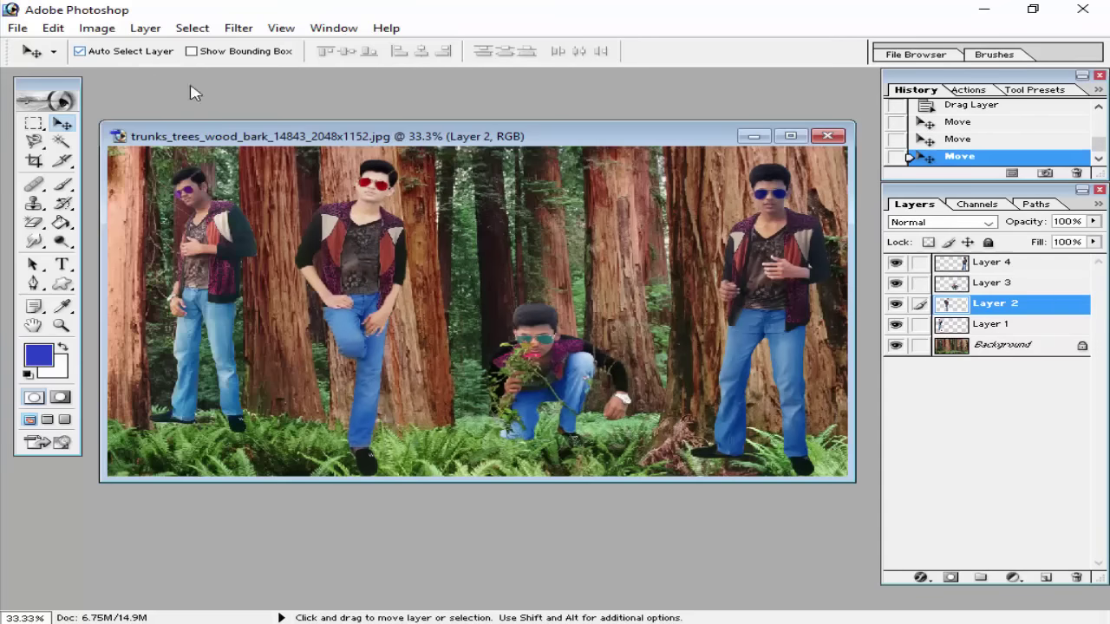
left_click_drag(361, 274, 360, 272)
left_click(230, 271)
left_click_drag(199, 271, 234, 283)
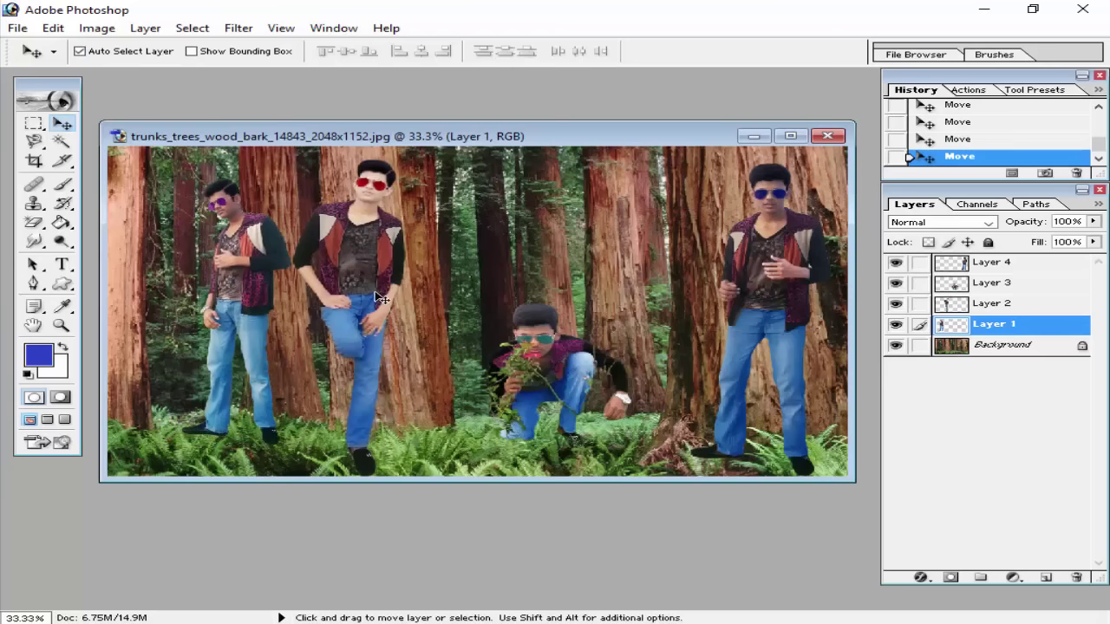
left_click_drag(375, 298, 390, 297)
left_click_drag(613, 375, 619, 375)
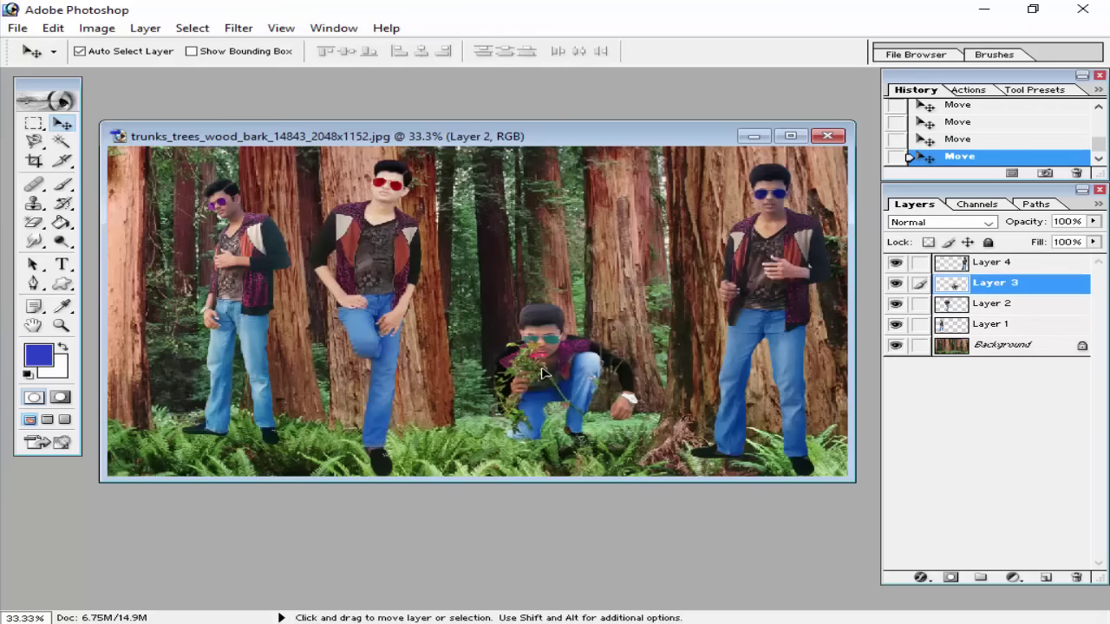
left_click_drag(787, 253, 770, 251)
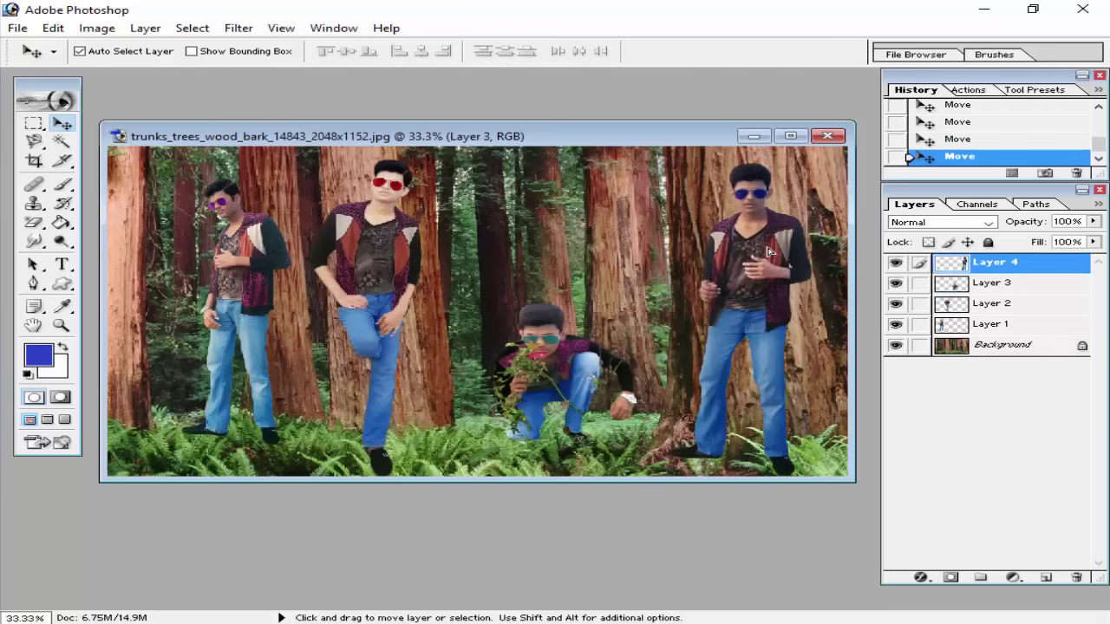
Scale the right-hand figure on Layer 4 down to about 90%, then select the red-sunglasses layer and show rulers.
key("ctrl+t")
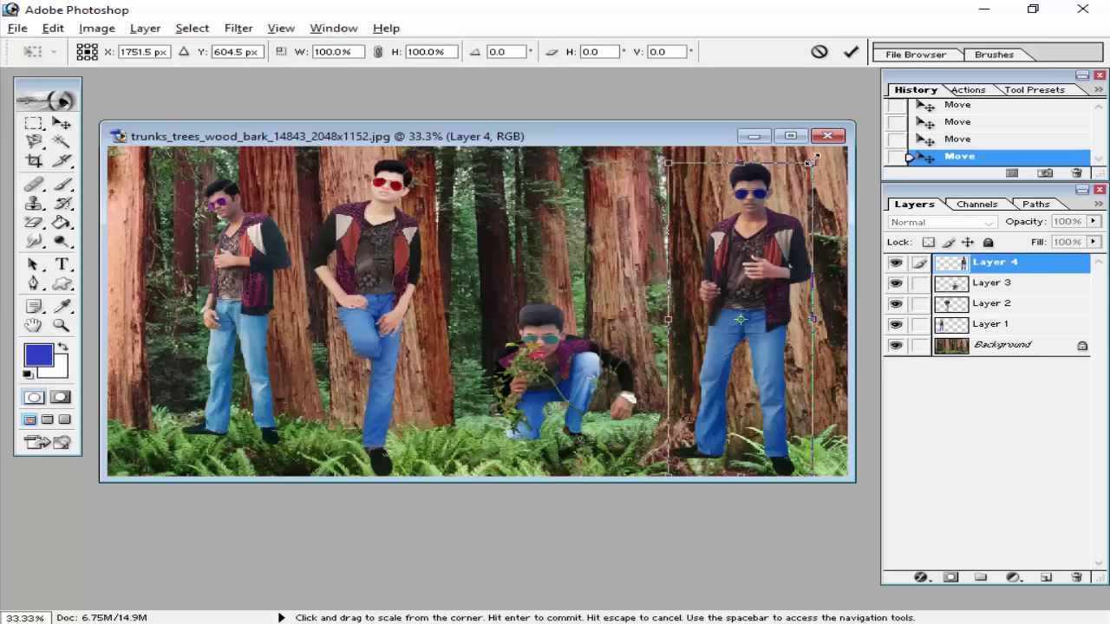
left_click_drag(815, 154, 799, 183)
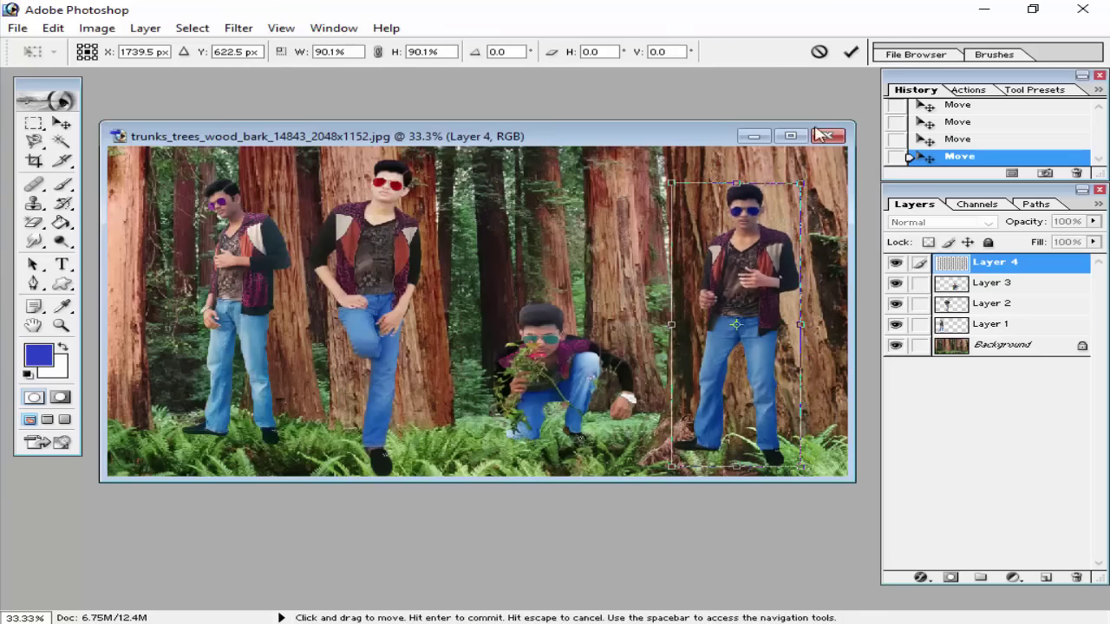
left_click(853, 53)
left_click(958, 304)
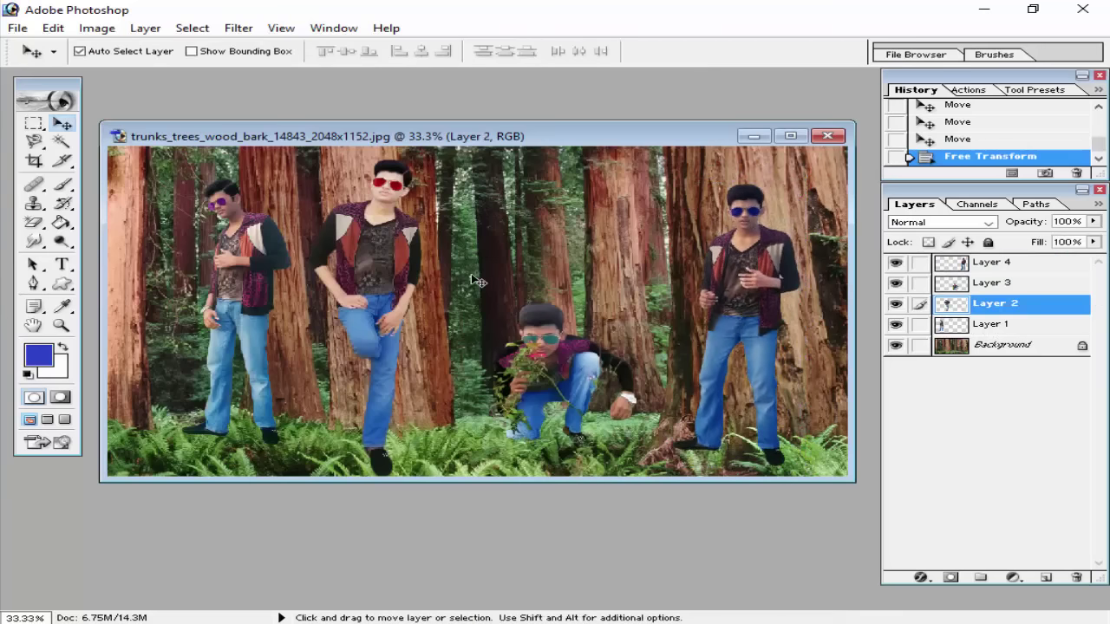
key("ctrl+r")
key("ctrl+r")
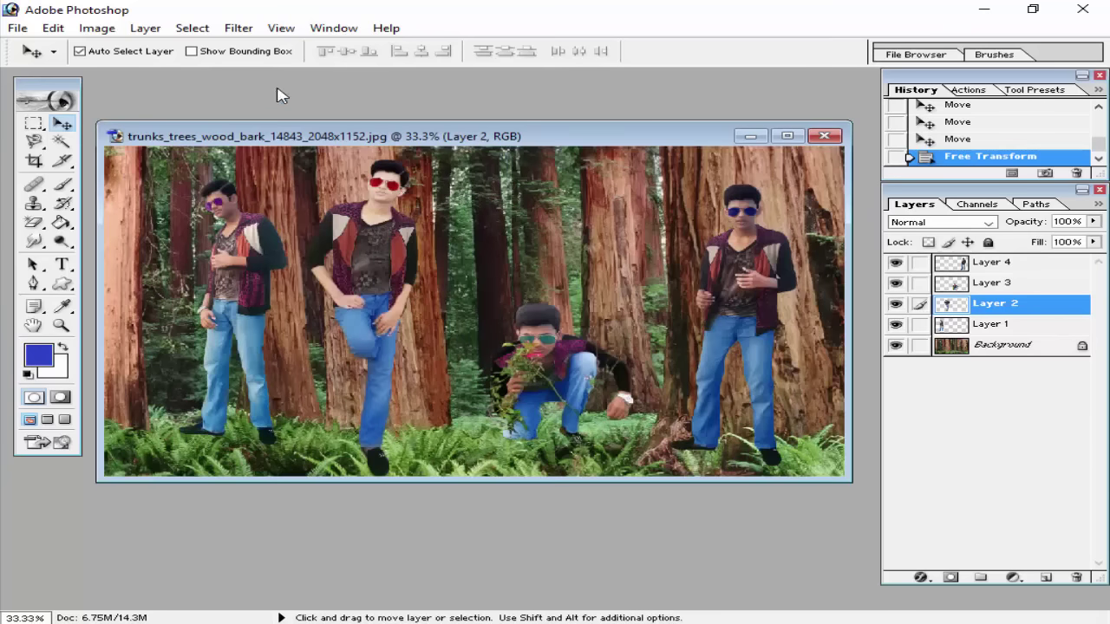
Open stone.png and drag the mossy rock into the forest composite.
key("ctrl+o")
scroll(471, 248, "down", 2)
double_click(693, 315)
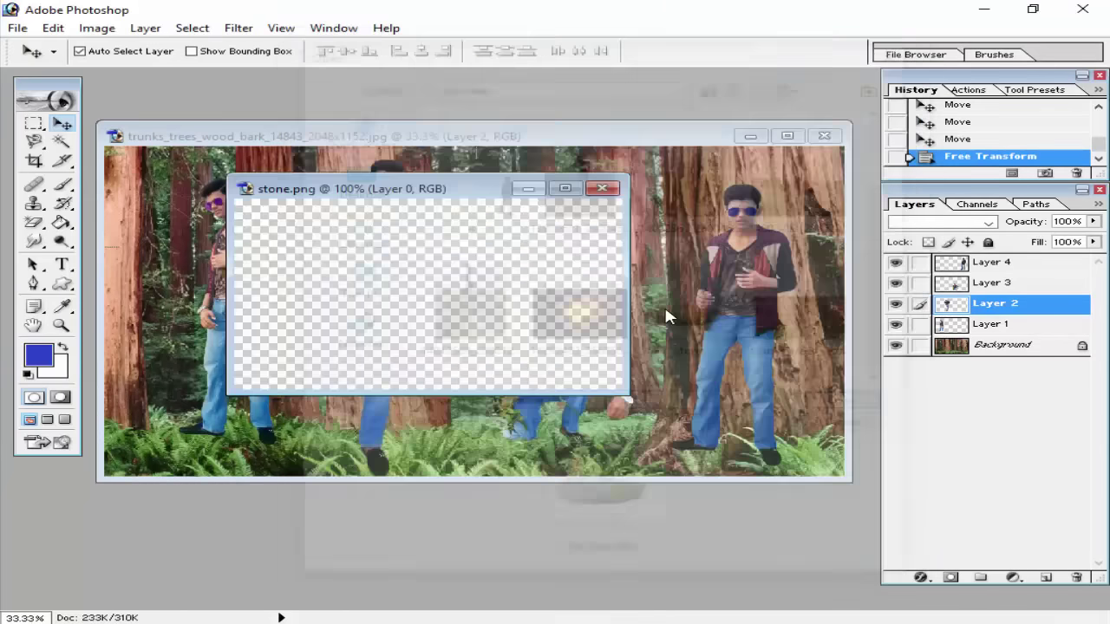
left_click_drag(438, 283, 755, 464)
Zoom in on the composite and shift the rock slightly left under the standing man.
key("ctrl+plus")
scroll(729, 433, "right", 3)
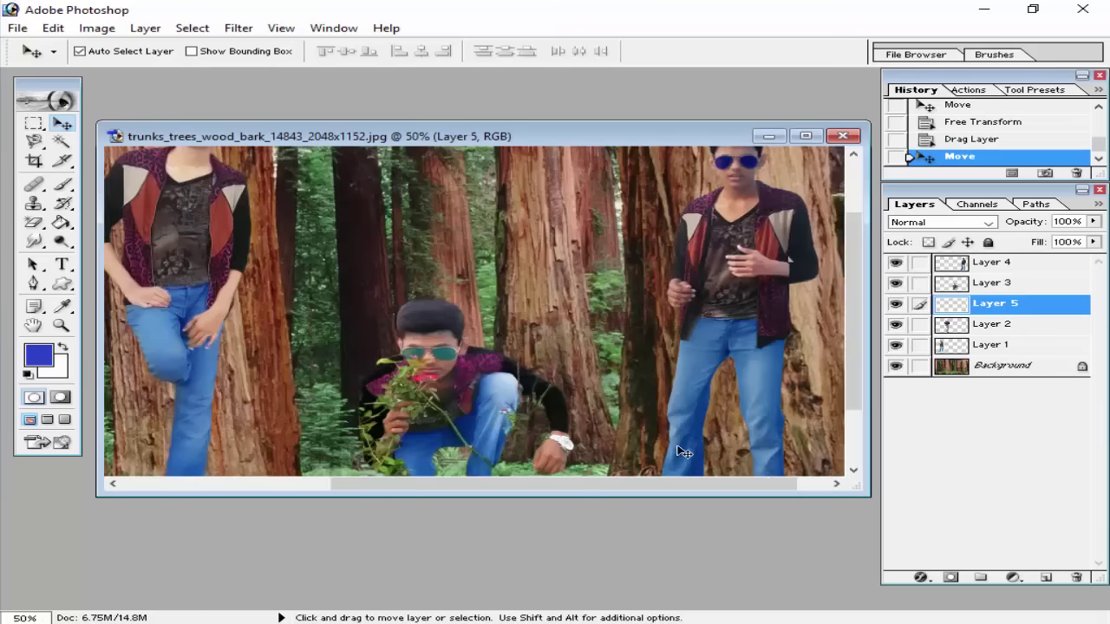
key("ctrl+alt+plus")
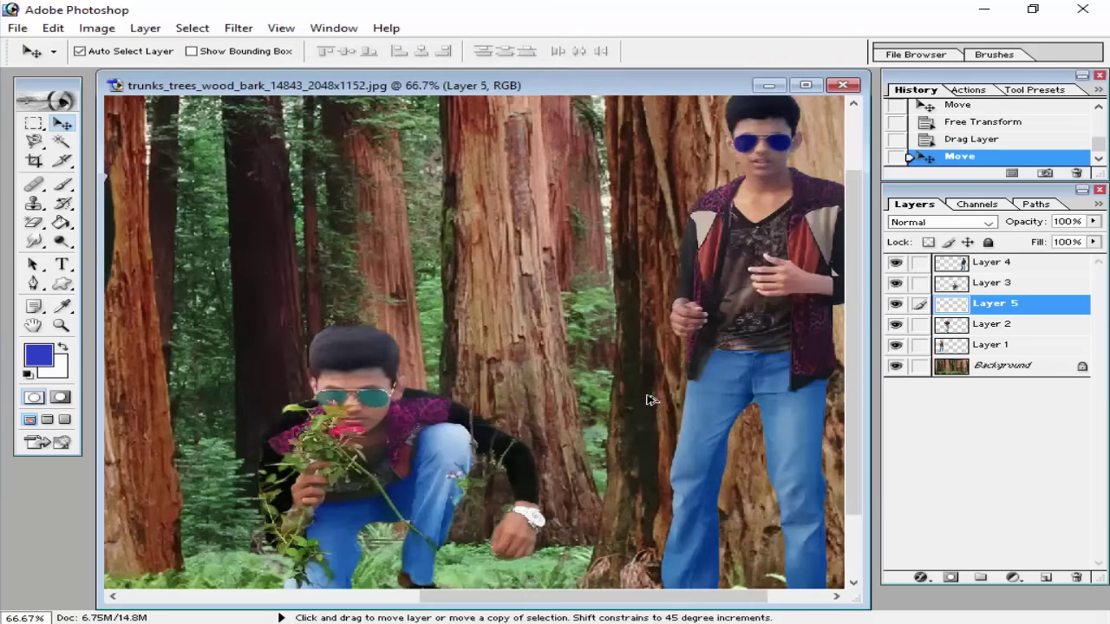
left_click_drag(559, 89, 450, 88)
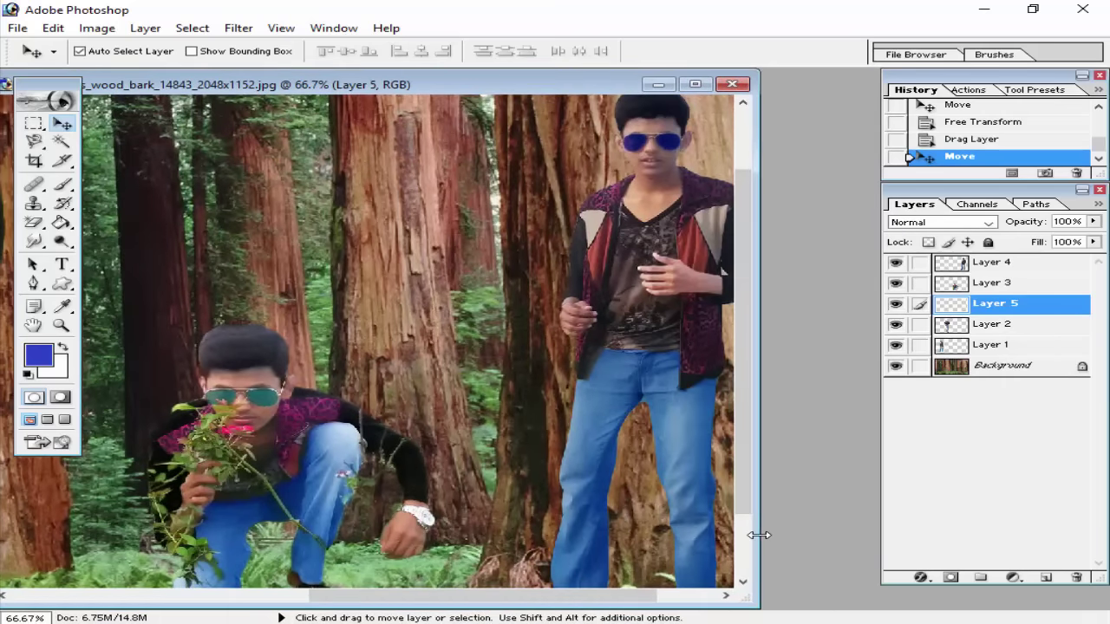
left_click_drag(759, 533, 876, 536)
scroll(742, 329, "down", 3)
left_click_drag(766, 560, 754, 561)
Alt-drag a duplicate of the rock to the left and transform the new Layer 5 copy.
key("alt")
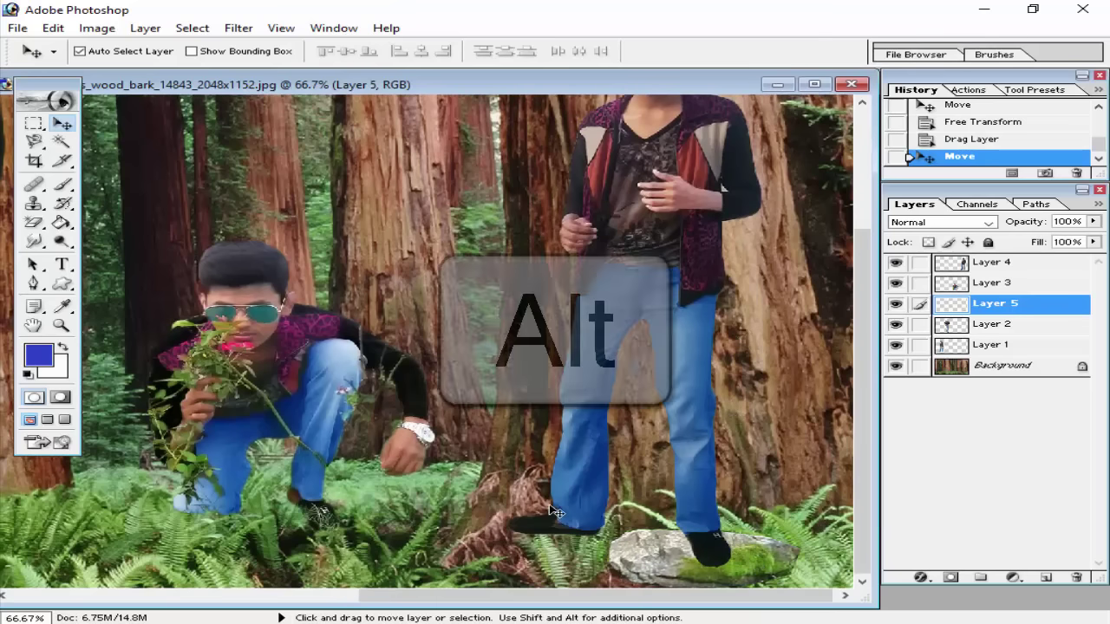
left_click_drag(668, 567, 523, 545)
right_click(522, 540)
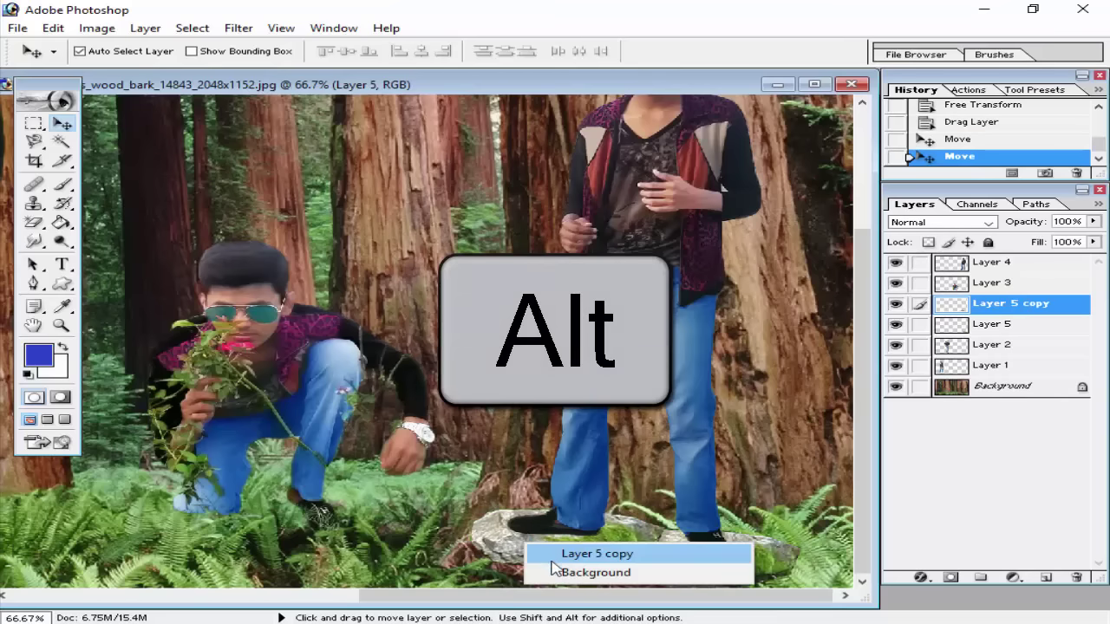
left_click(586, 544)
key("ctrl+t")
Flip the rock copy horizontally, distort its corners into a wider stone, and commit.
right_click(577, 532)
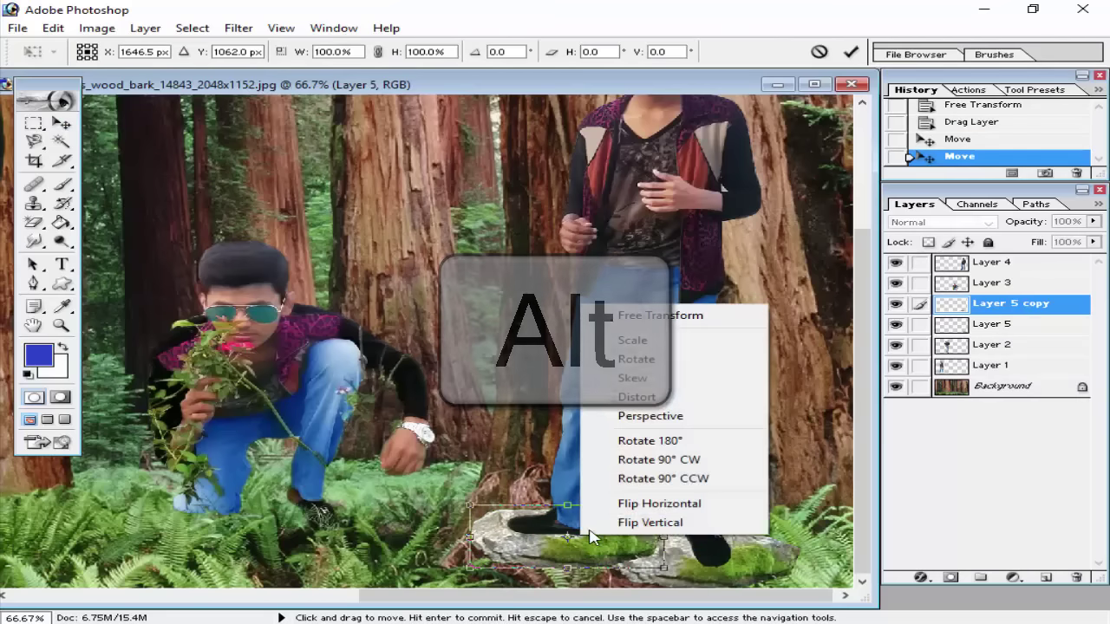
left_click(613, 504)
left_click_drag(607, 526, 596, 533)
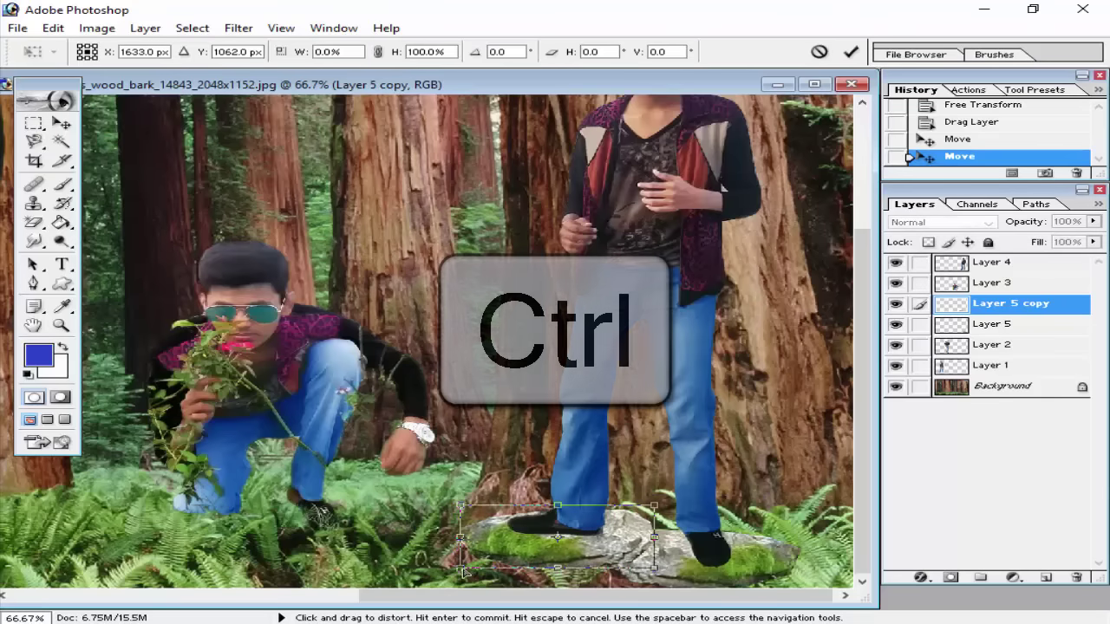
left_click_drag(461, 569, 465, 596)
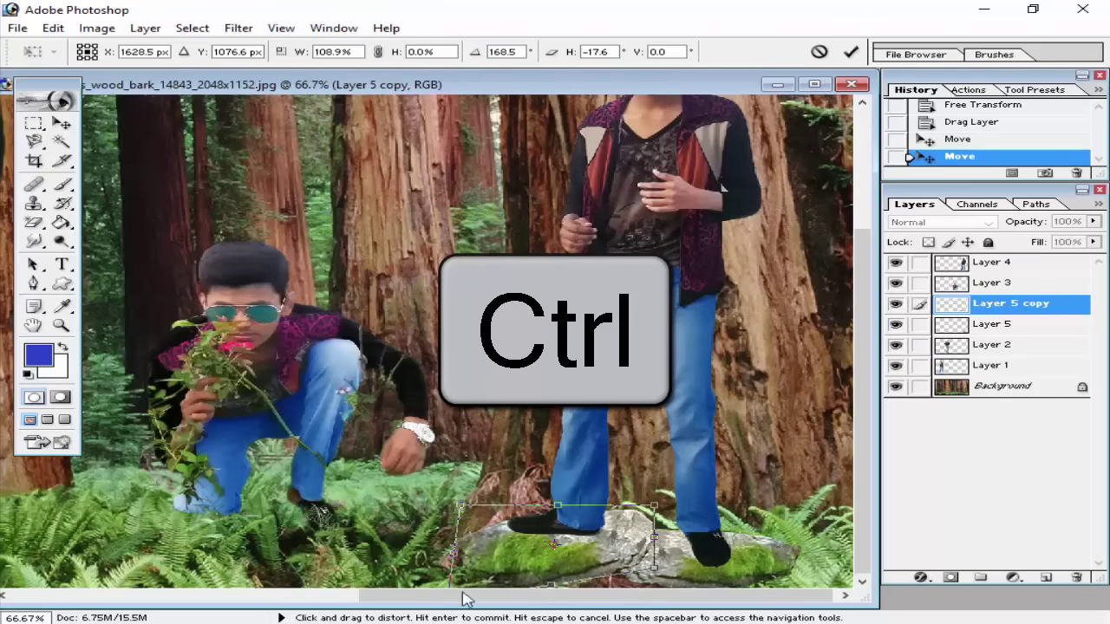
left_click_drag(654, 506, 610, 507)
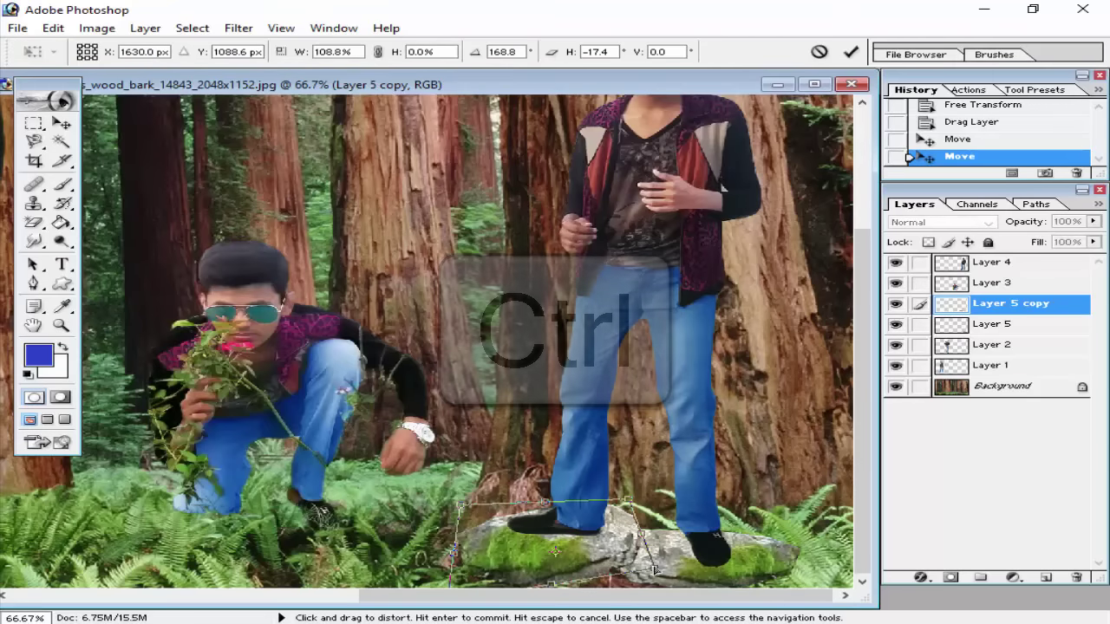
mouse_move(655, 571)
left_mouse_down()
mouse_move(654, 548)
mouse_move(653, 578)
left_mouse_up()
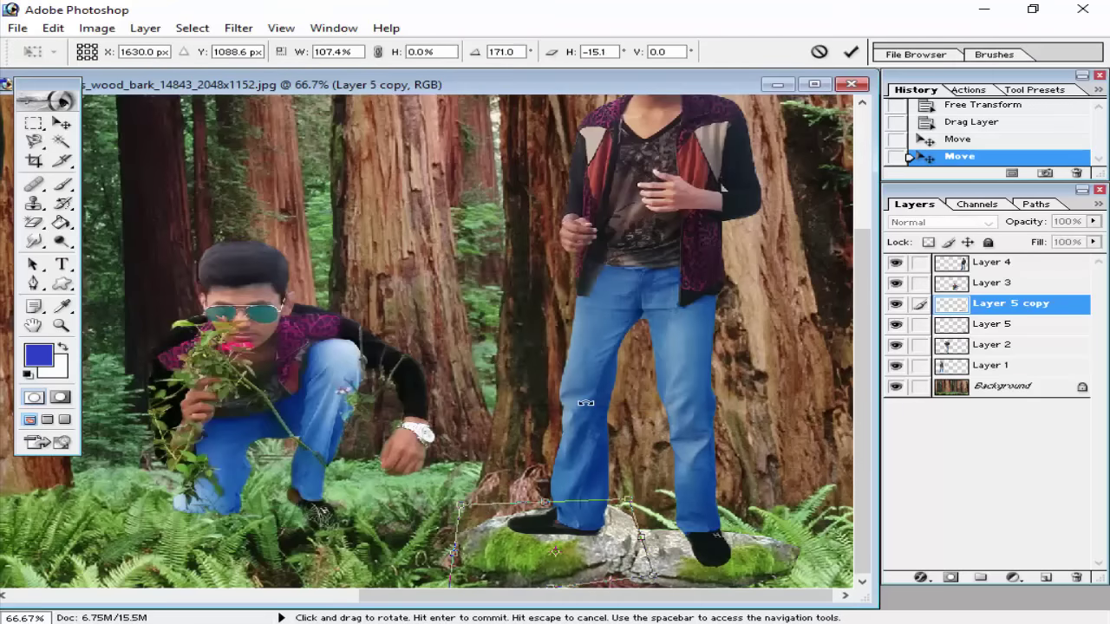
left_click(852, 54)
Move the crouching boy slightly left and down.
scroll(662, 402, "left", 10)
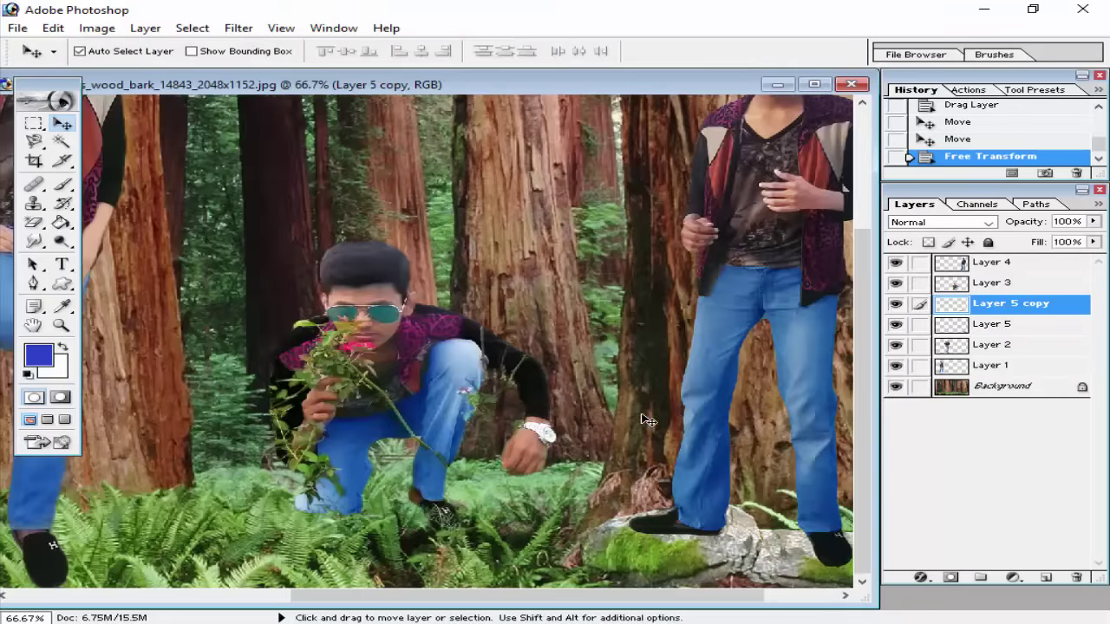
scroll(648, 420, "left", 2)
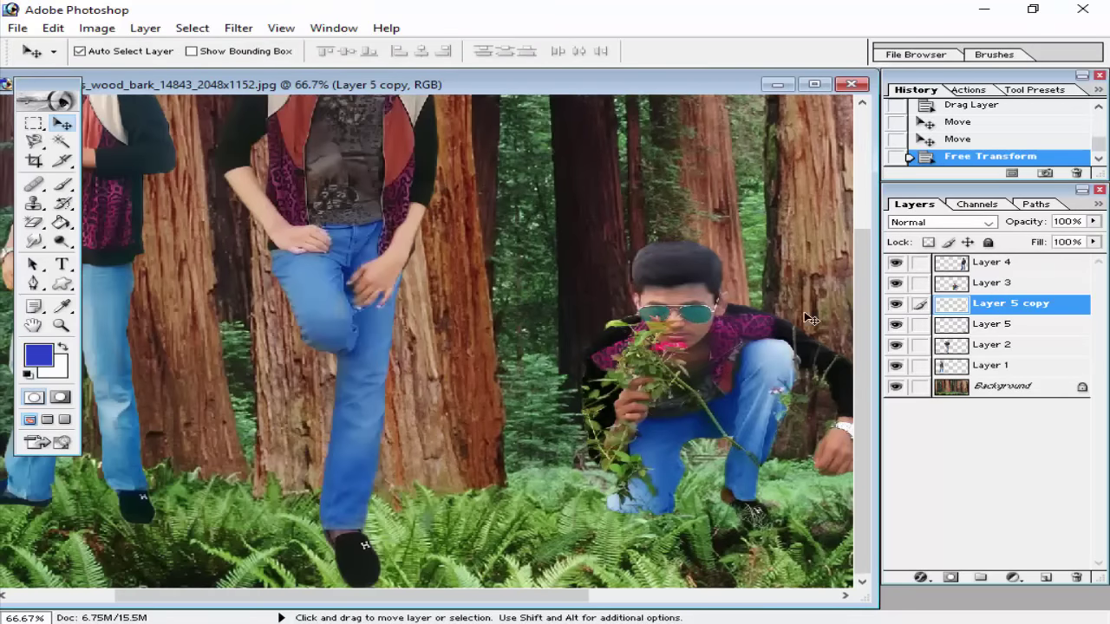
left_click(721, 330)
left_click_drag(709, 340, 680, 349)
left_click(984, 305)
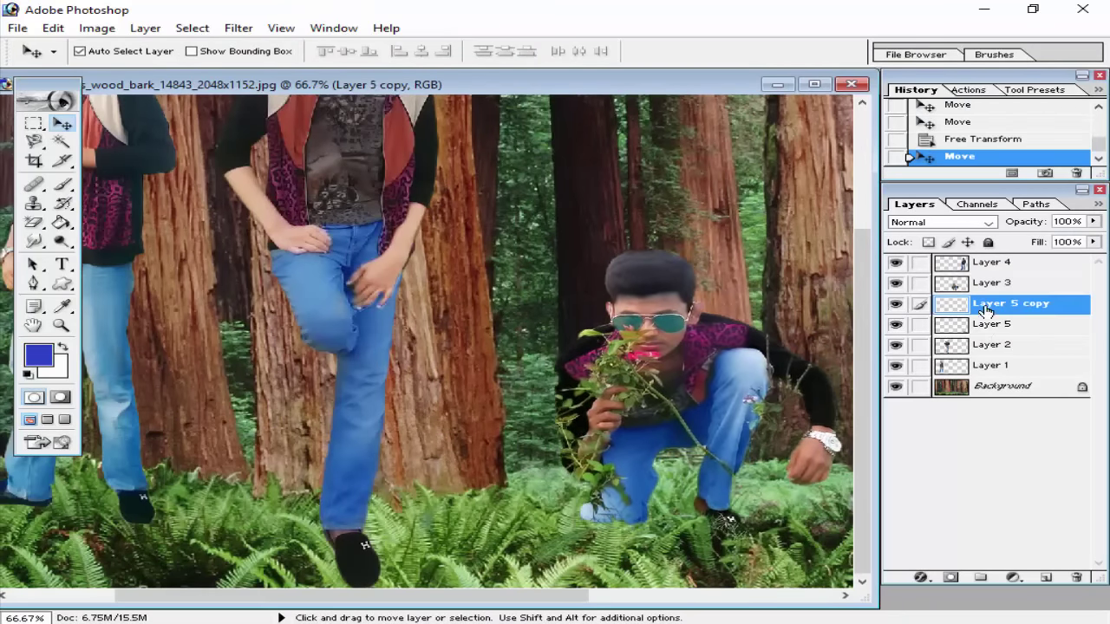
Create a layer set named 'Stone' holding Layer 5 and Layer 5 copy, then collapse it.
left_click(988, 327)
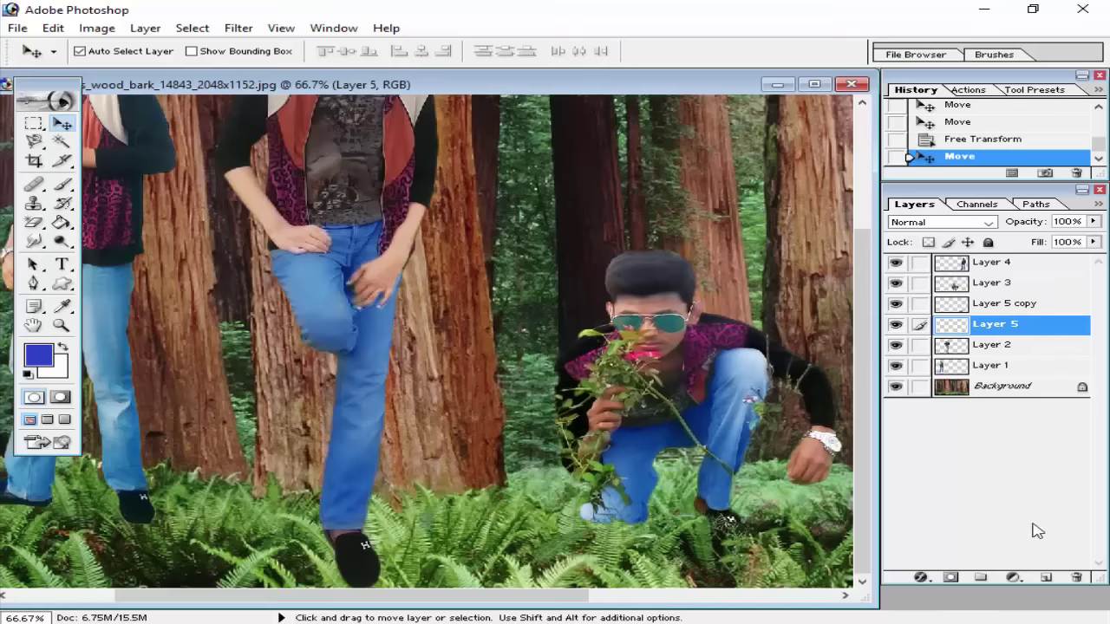
left_click(983, 578)
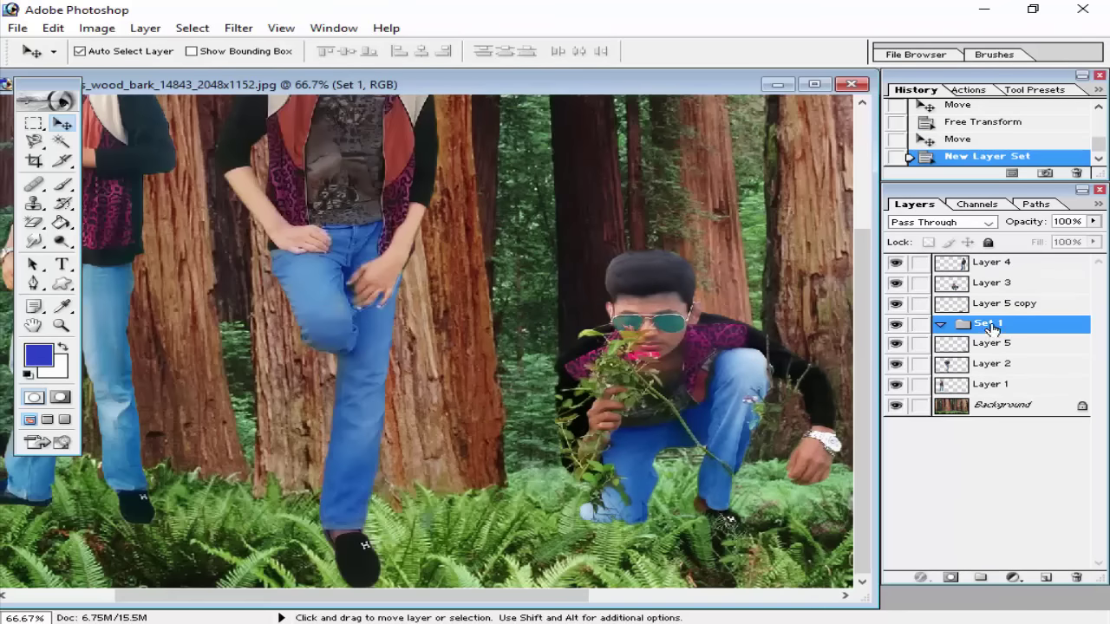
key("shift")
type("S")
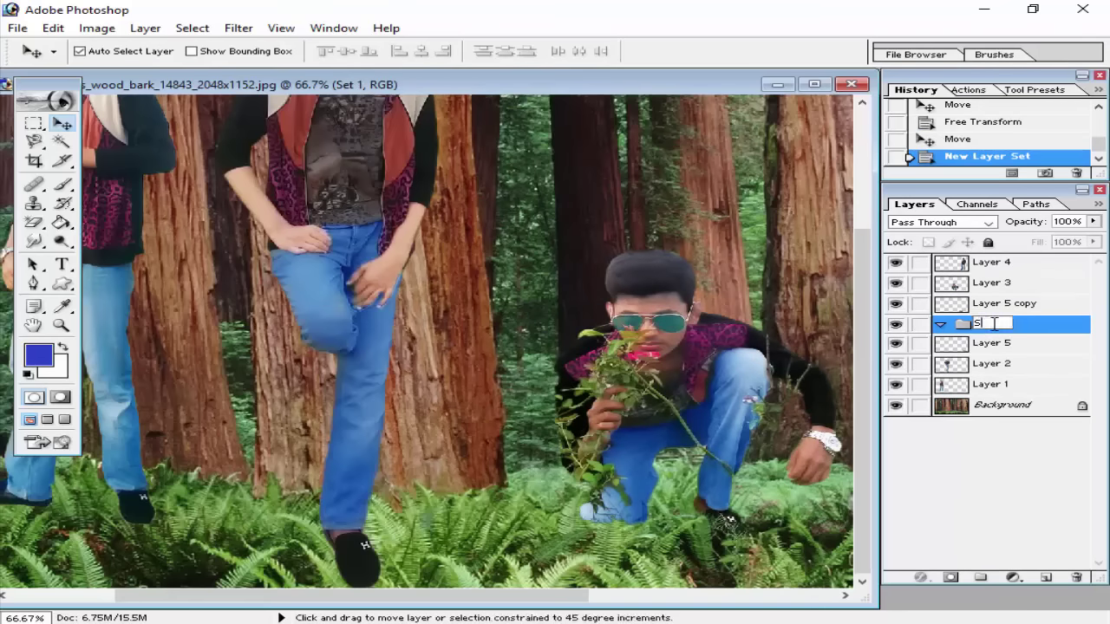
type("tone")
key("Return")
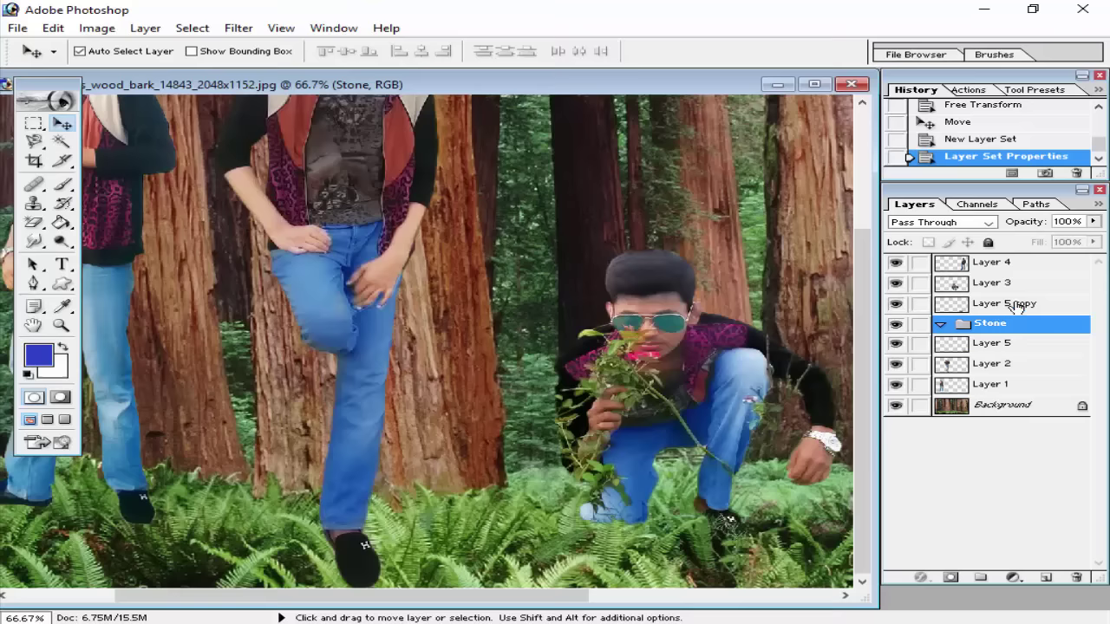
left_click_drag(1018, 305, 990, 321)
left_click(941, 303)
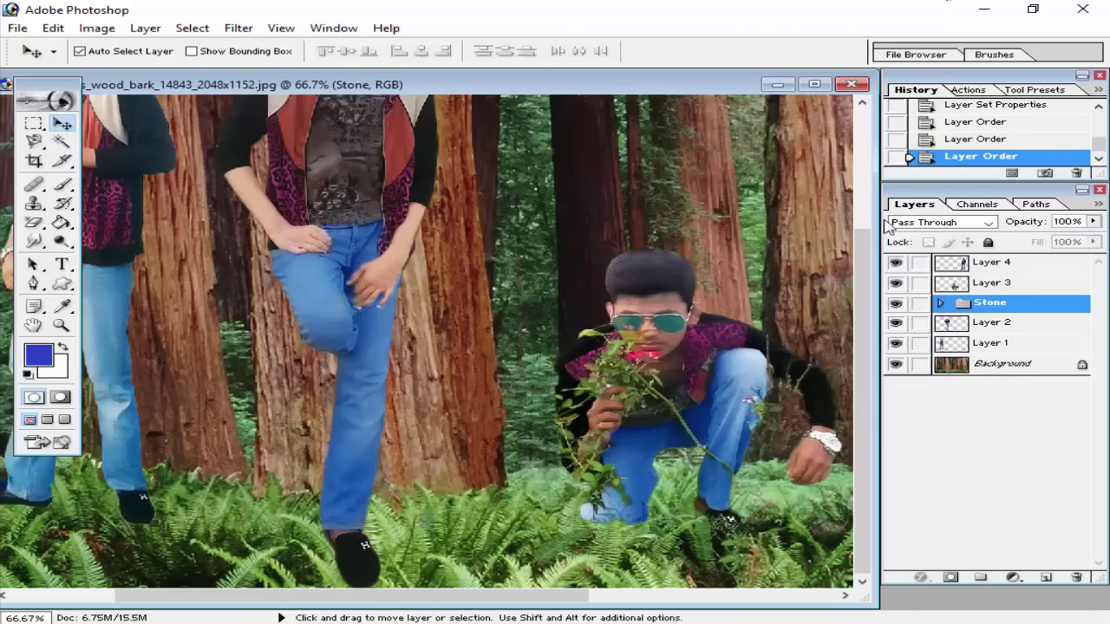
Create a 'Picture' set, move Layers 4, 3 and 2 into it, and collapse it.
left_click(981, 578)
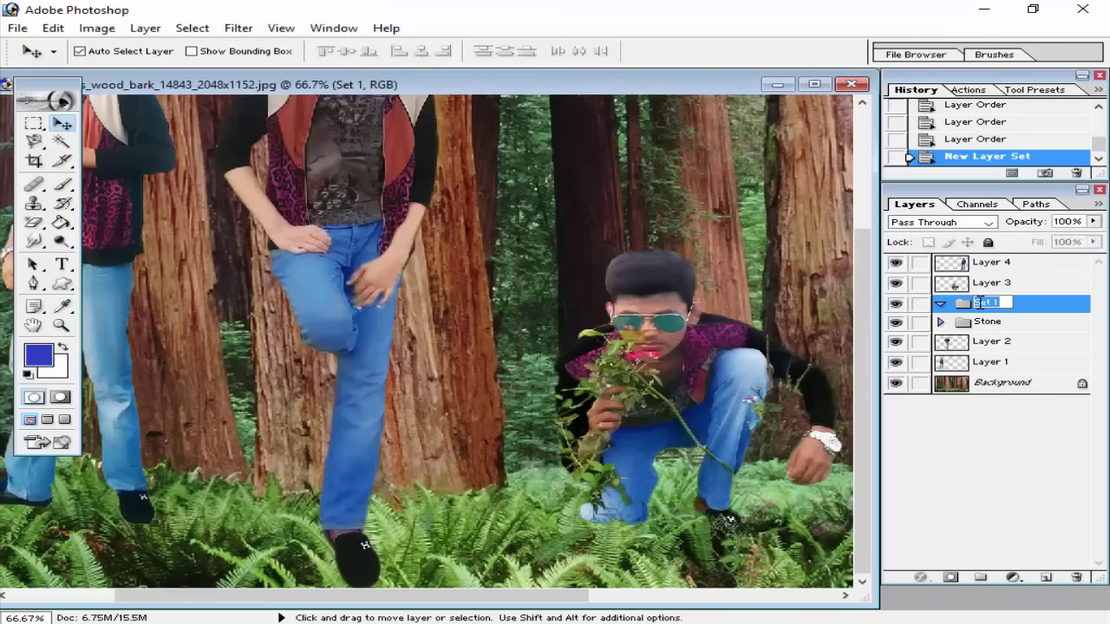
type("Picture")
key("Return")
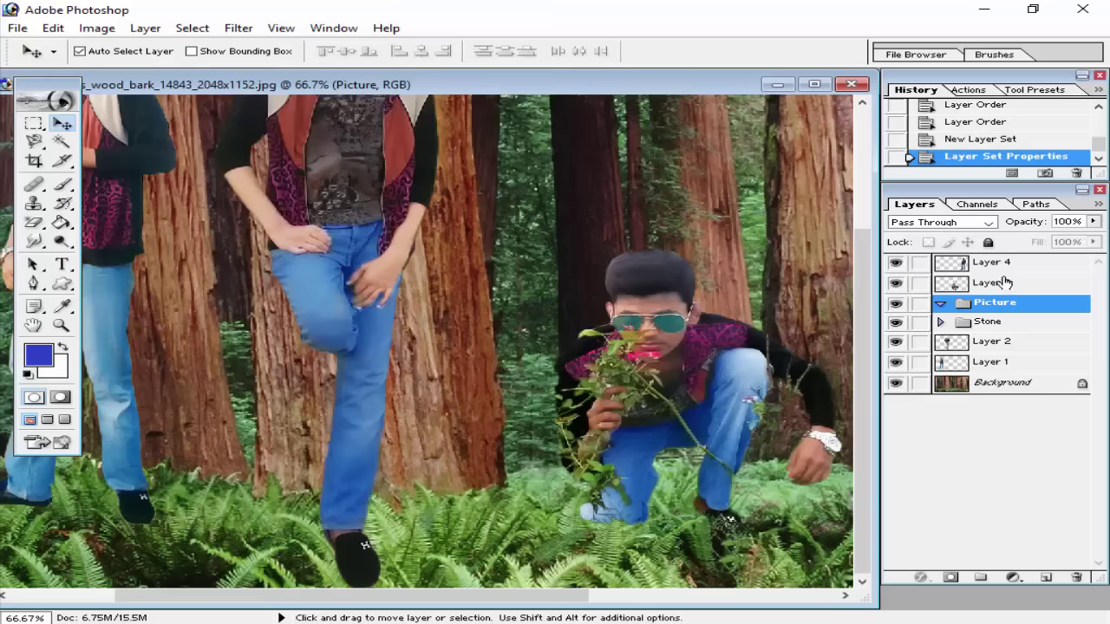
left_click_drag(990, 262, 1003, 295)
left_click_drag(1001, 341, 1003, 305)
left_click_drag(1003, 360, 1004, 314)
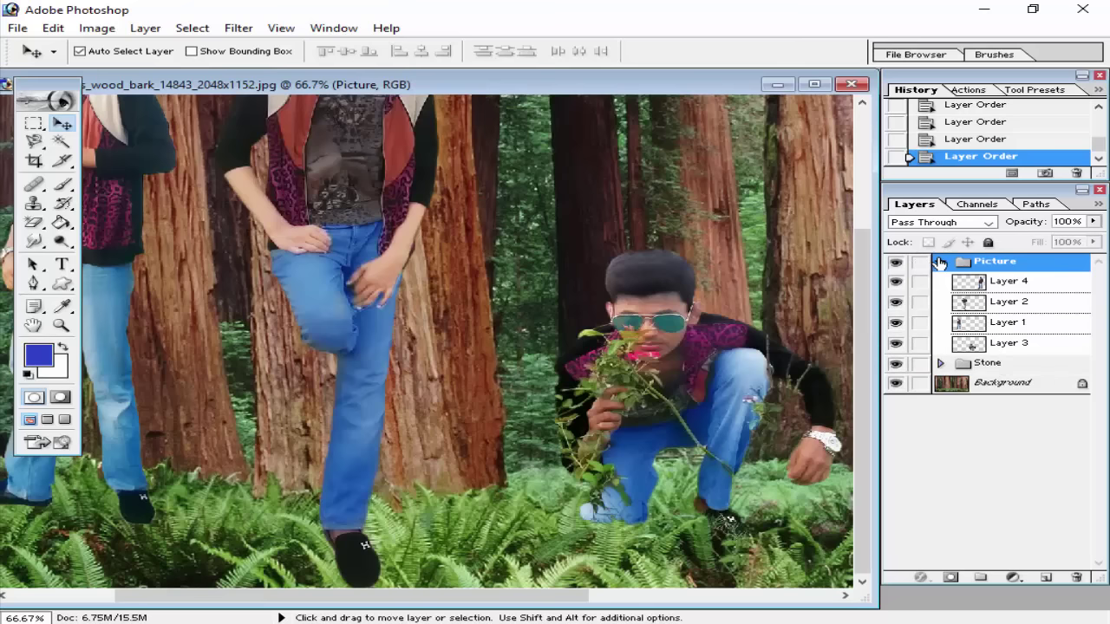
left_click(939, 262)
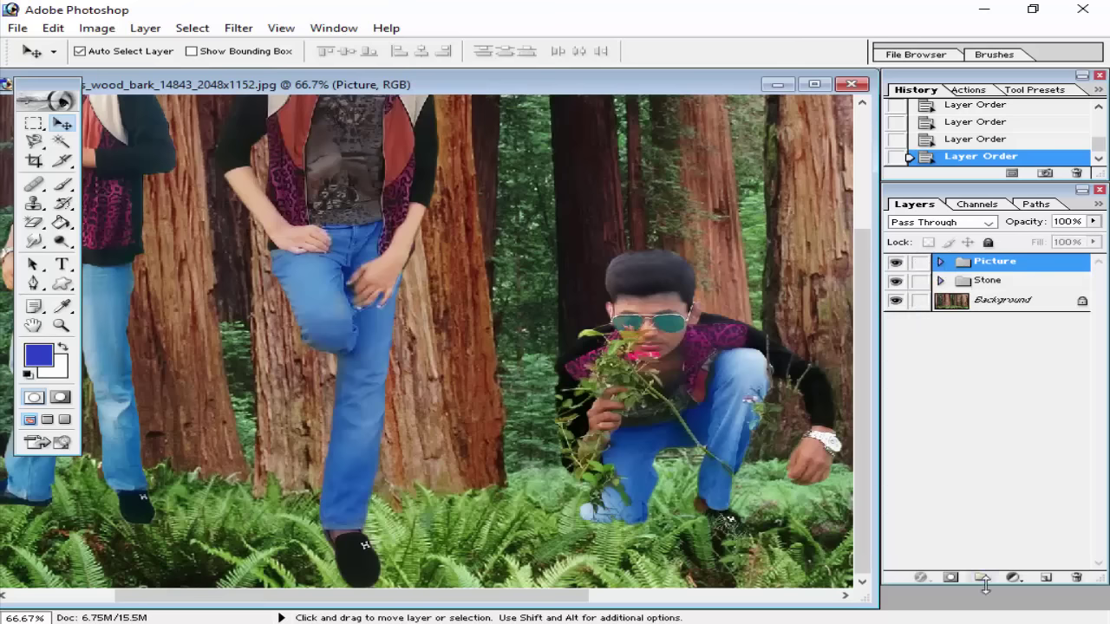
Expand the Stone set and drag a copy of Layer 5 under the raised-leg figure's foot.
left_click_drag(1005, 585, 1006, 612)
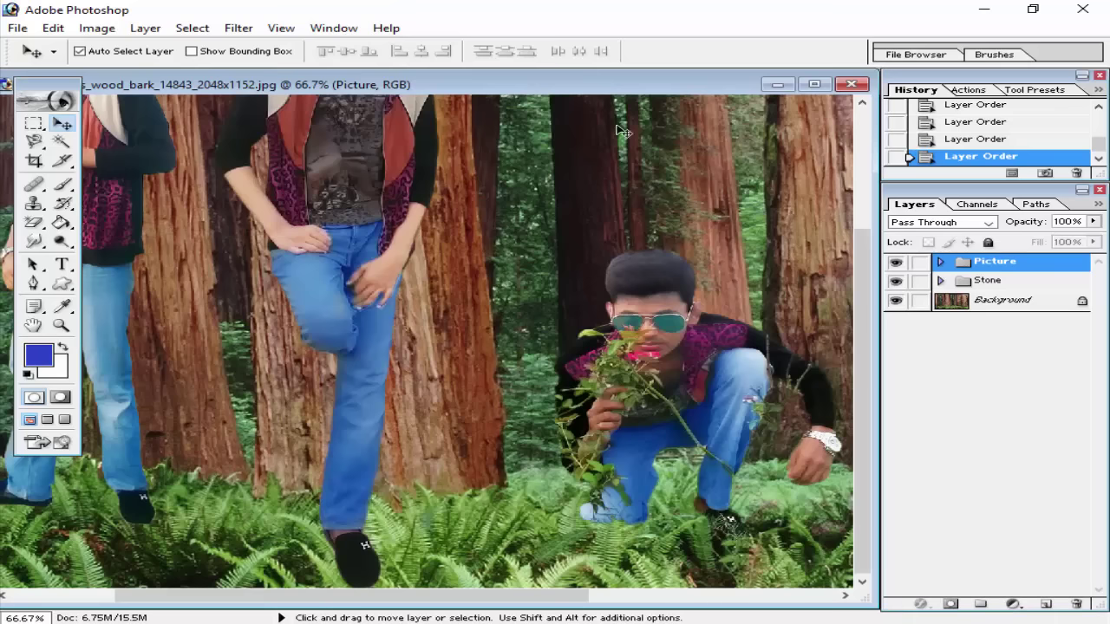
left_click_drag(611, 85, 576, 86)
left_click_drag(813, 231, 585, 256)
scroll(511, 337, "down", 1)
left_click(981, 281)
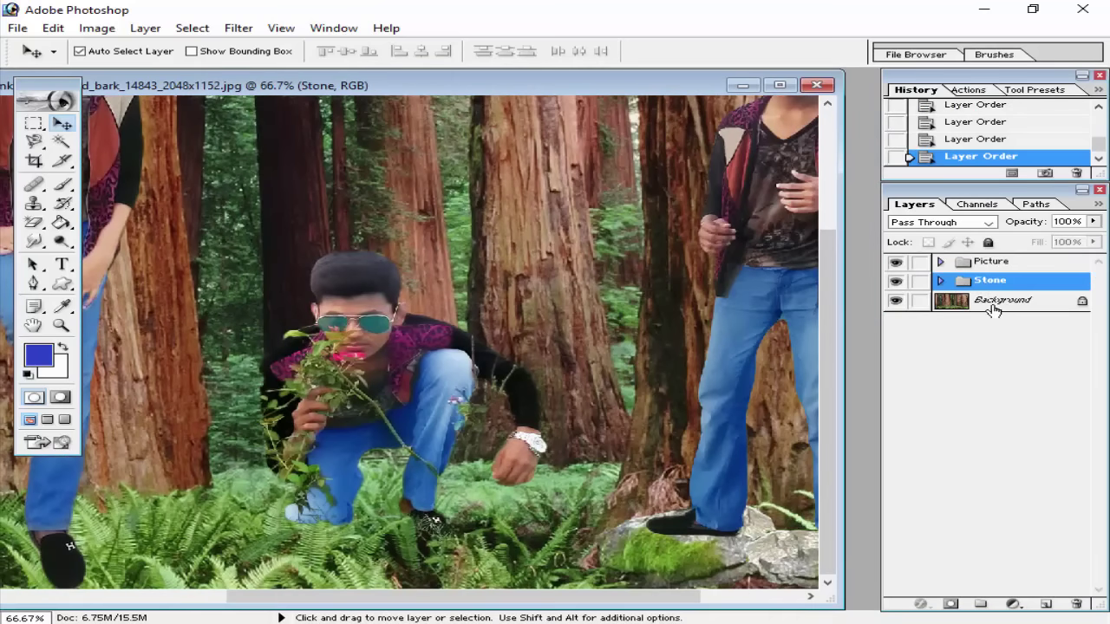
left_click(939, 280)
scroll(685, 435, "left", 2)
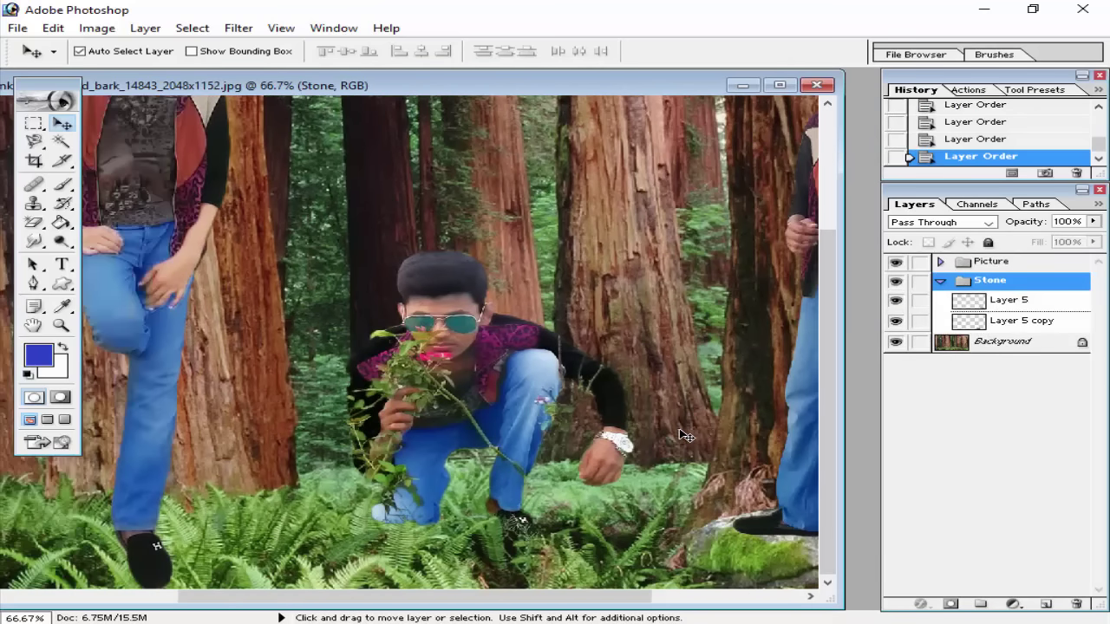
left_click(976, 303)
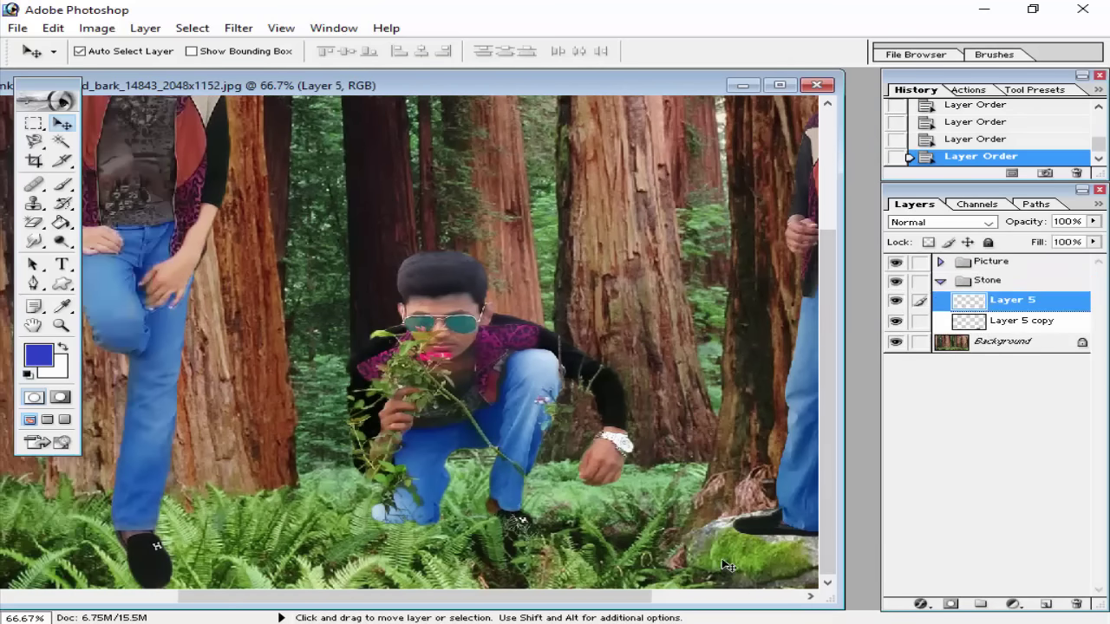
left_click_drag(726, 565, 101, 568)
Place another stone copy under the left figure's feet, flipped horizontally and nudged into place.
scroll(379, 534, "left", 1)
scroll(476, 459, "left", 3)
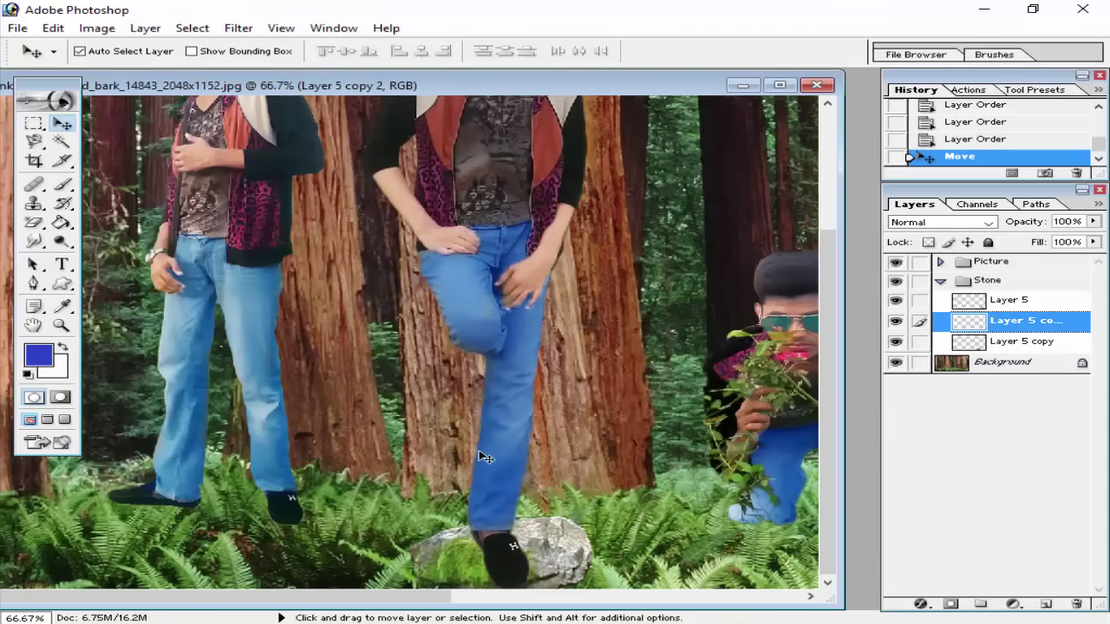
left_click_drag(457, 564, 50, 506)
key("ctrl+t")
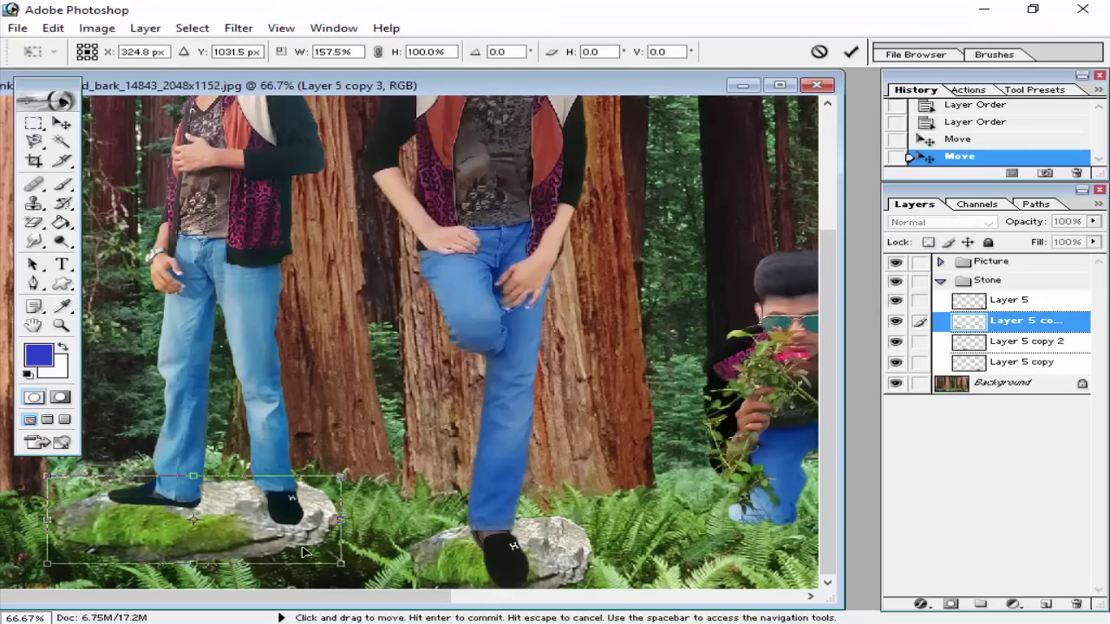
right_click(217, 540)
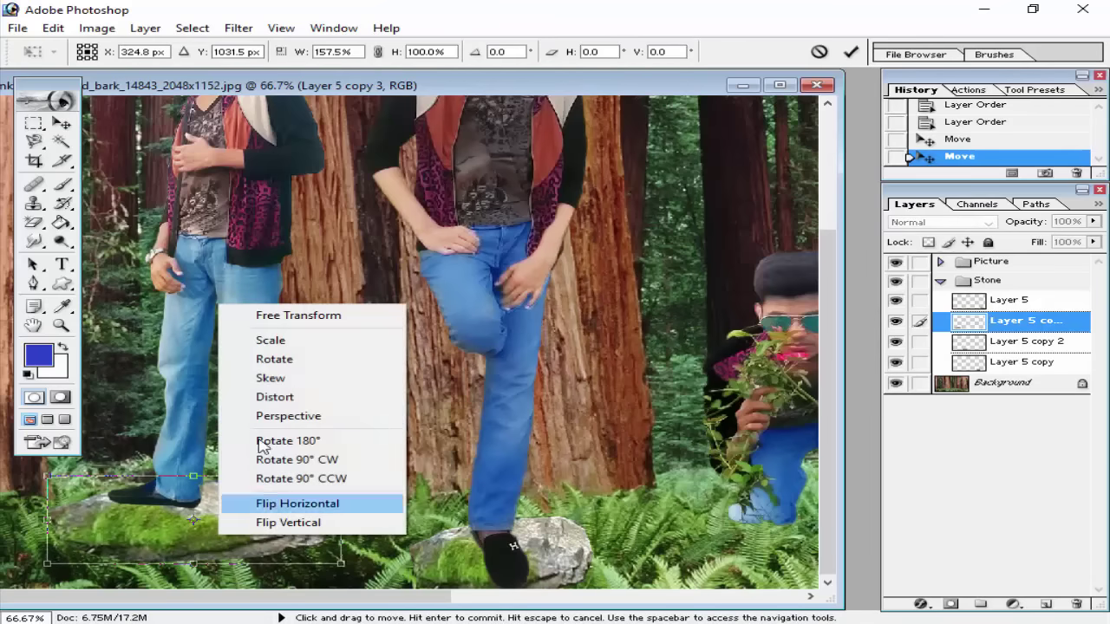
left_click(274, 507)
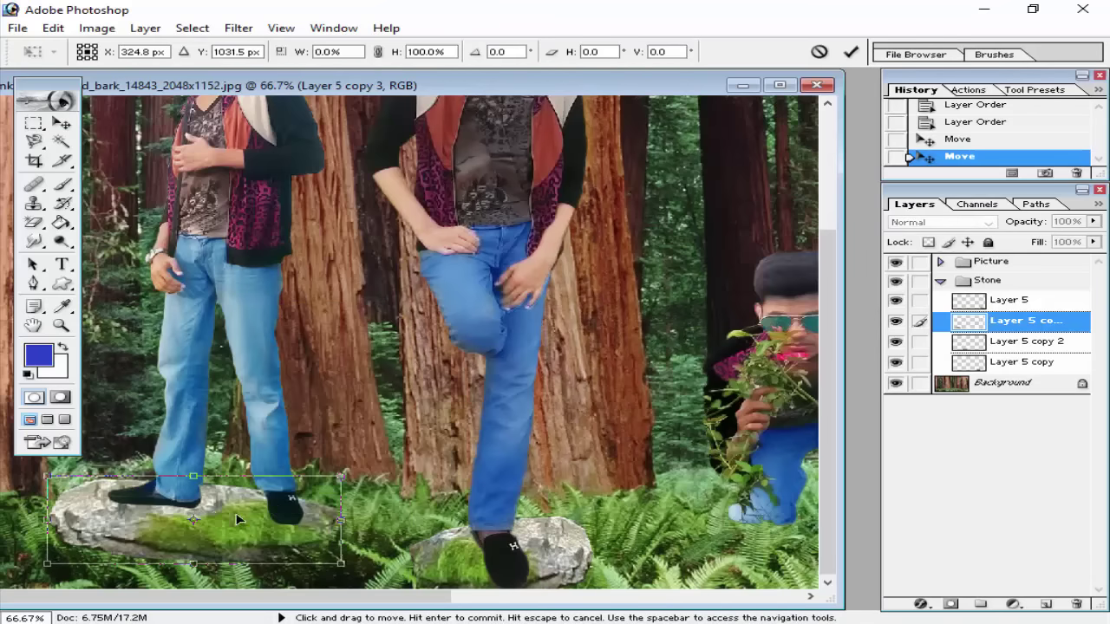
left_click_drag(222, 518, 243, 511)
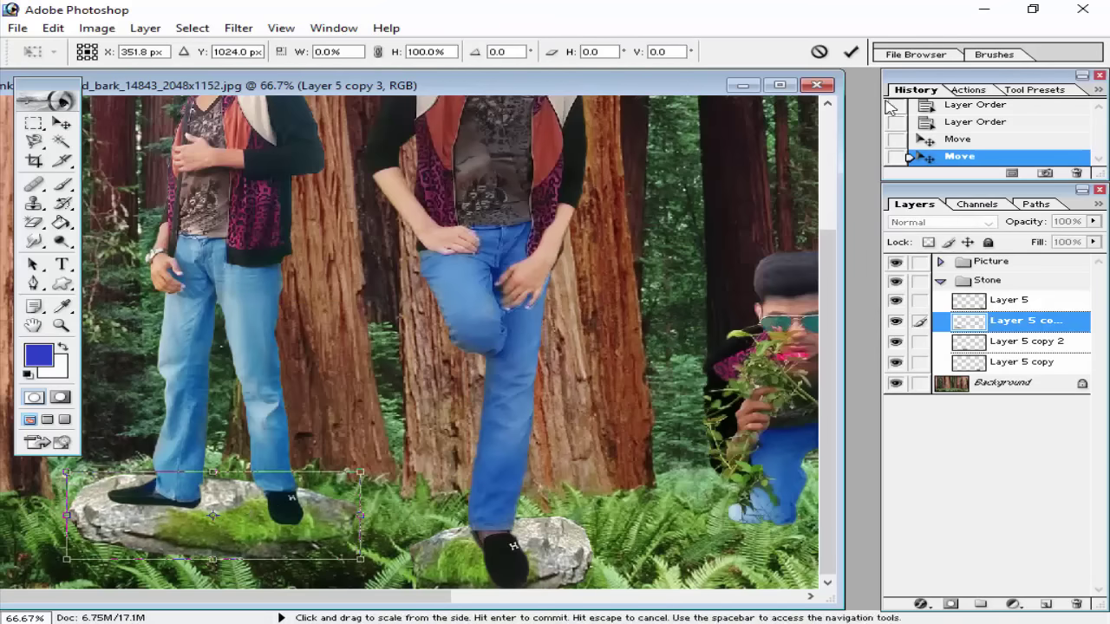
left_click(850, 51)
Zoom around the composite to inspect the crouching man's legs closely, then zoom back out.
key("ctrl+minus")
key("ctrl+minus")
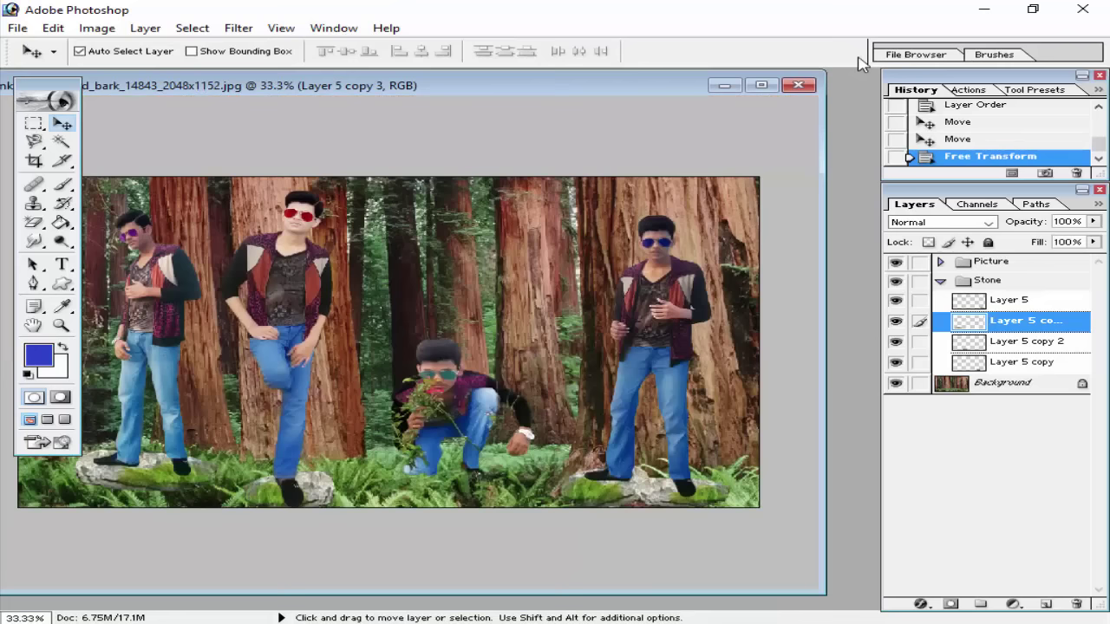
key("ctrl+plus")
mouse_move(590, 88)
left_mouse_down()
mouse_move(630, 90)
mouse_move(598, 93)
left_mouse_up()
scroll(542, 343, "right", 2)
scroll(482, 339, "right", 2)
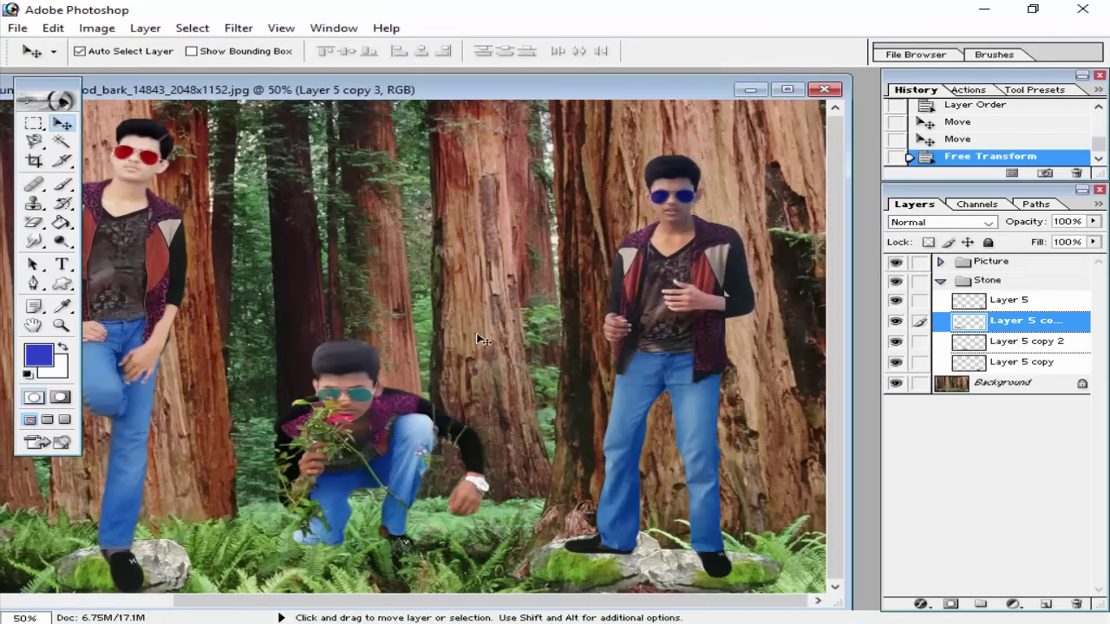
key("ctrl+minus")
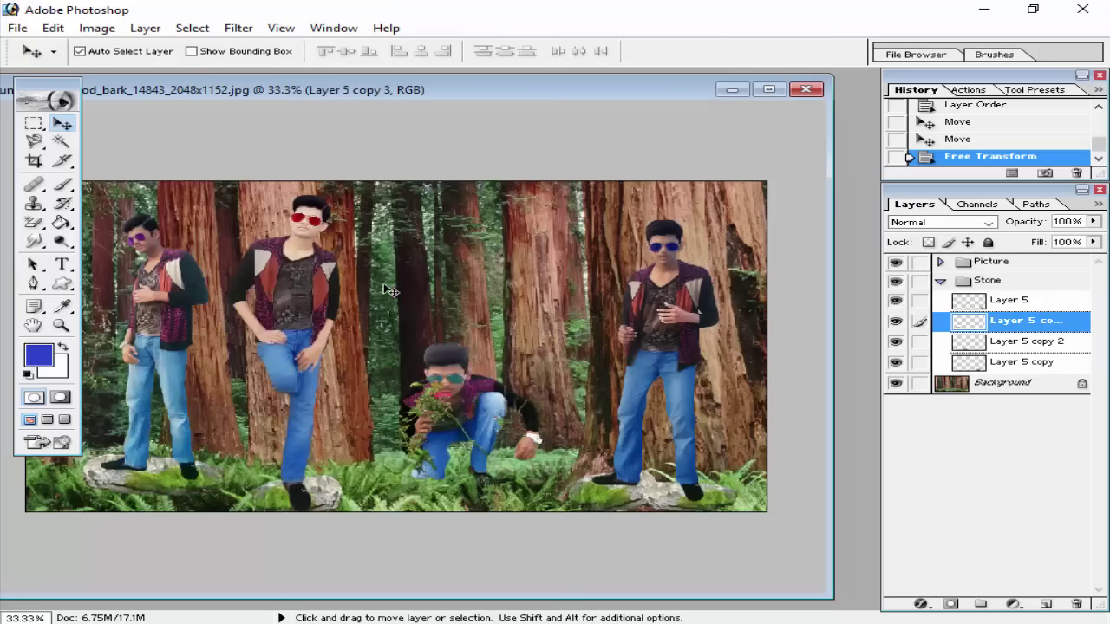
key("ctrl+plus")
scroll(405, 317, "right", 5)
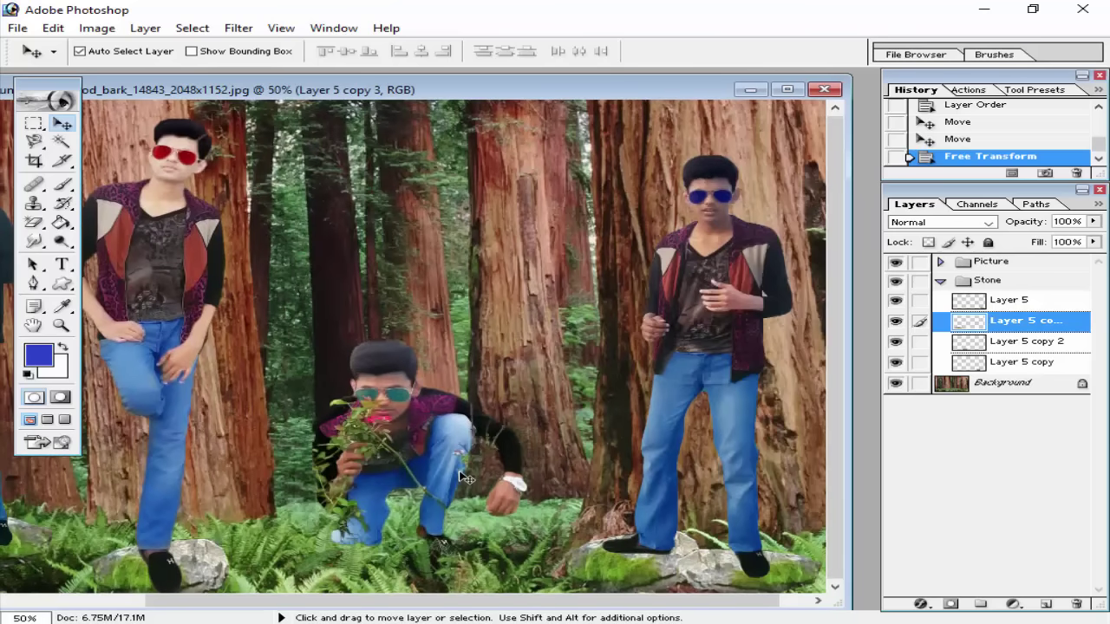
key("ctrl+plus")
scroll(446, 483, "down", 3)
key("ctrl+plus")
scroll(445, 484, "down", 3)
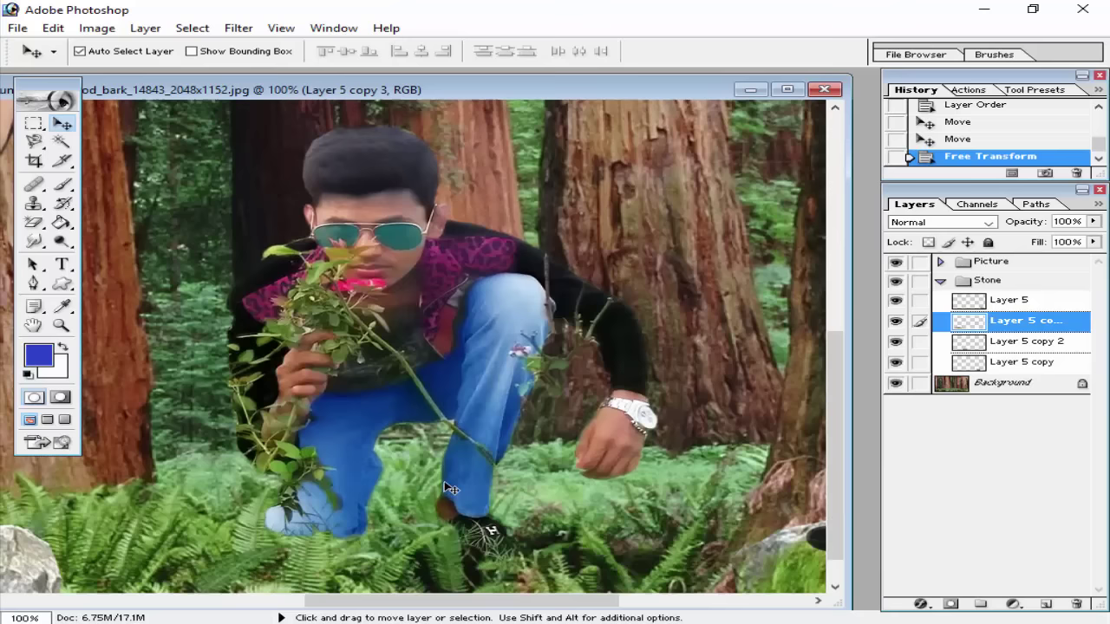
scroll(446, 487, "down", 2)
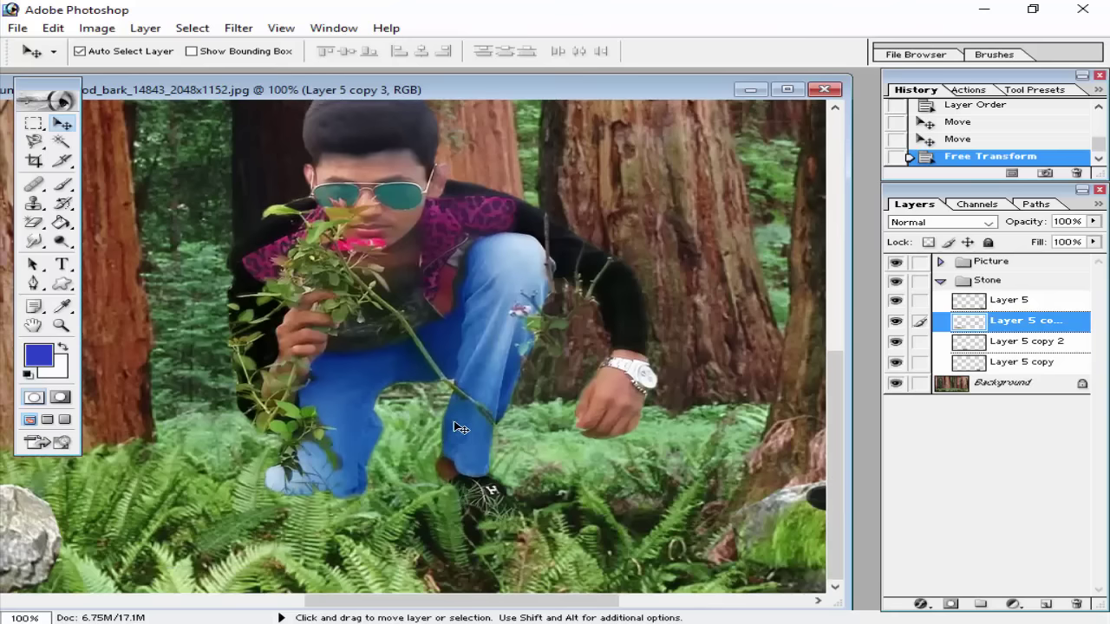
key("ctrl+plus")
scroll(334, 512, "down", 5)
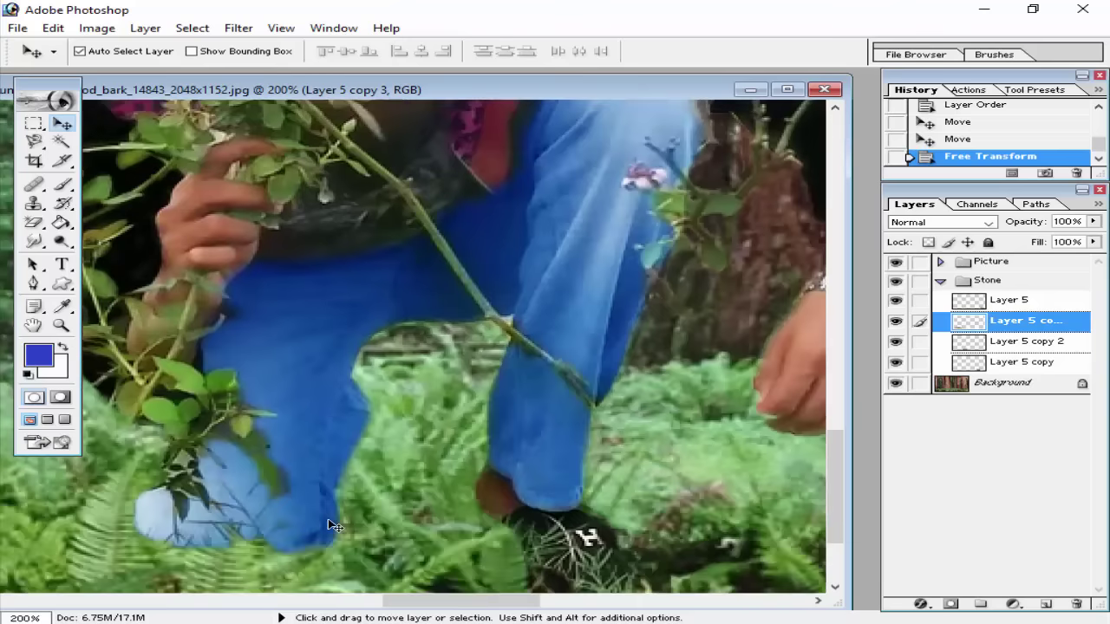
key("ctrl+minus")
key("ctrl+minus")
key("ctrl+minus")
key("ctrl+minus")
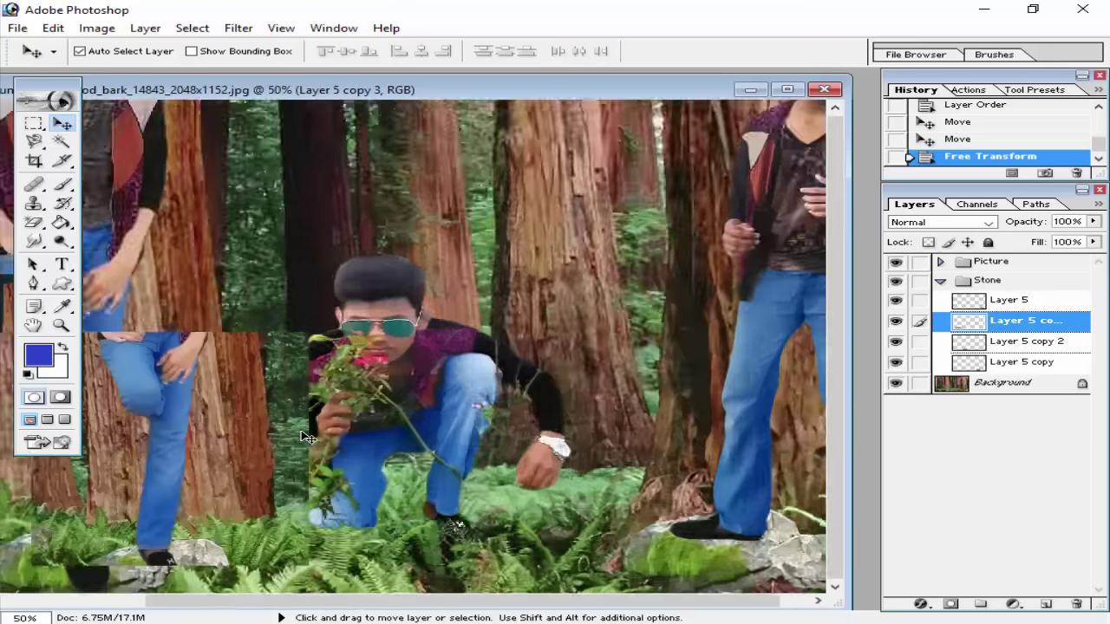
Open the original crouching-man photo, check the feet at 200%, close it and zoom the composite to 50%.
key("ctrl+o")
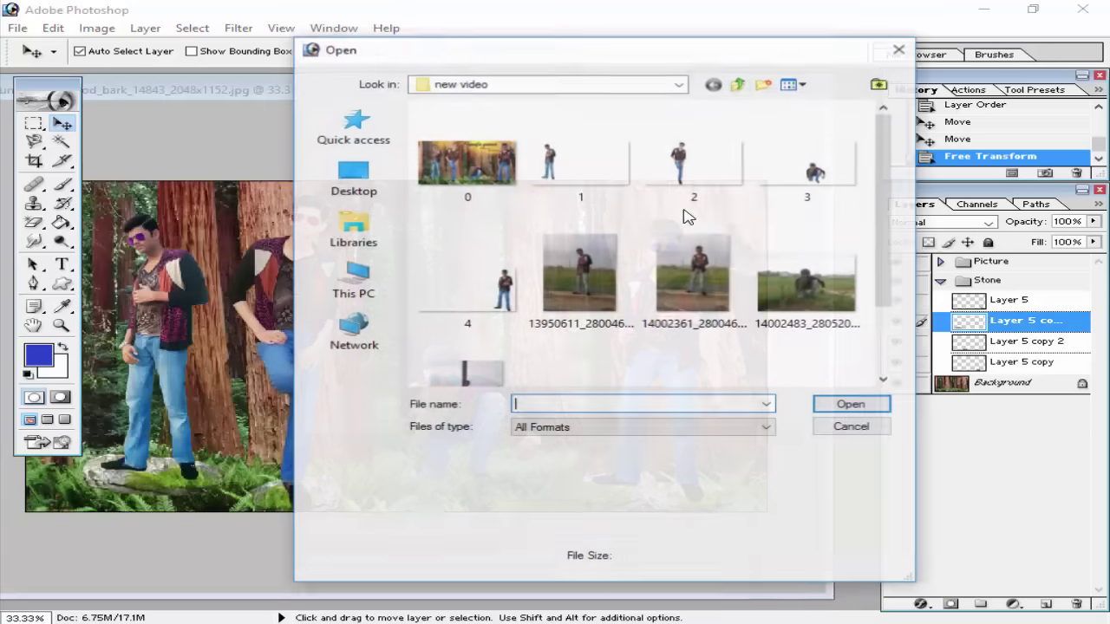
double_click(810, 279)
key("ctrl+plus")
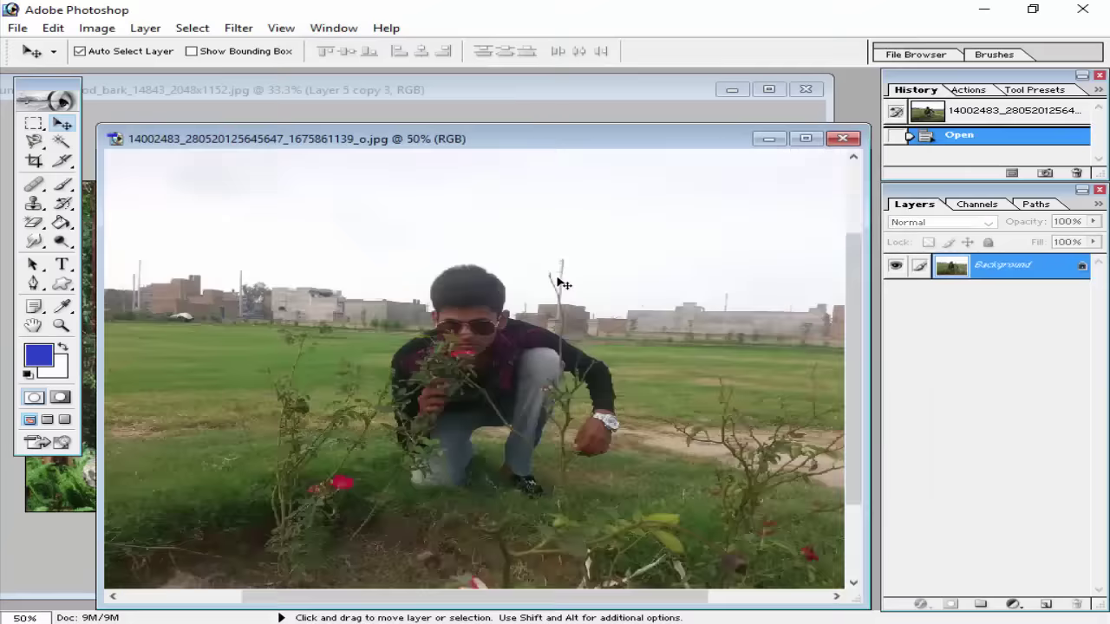
key("ctrl+plus")
scroll(563, 284, "down", 3)
key("ctrl+plus")
key("ctrl+plus")
scroll(466, 391, "down", 2)
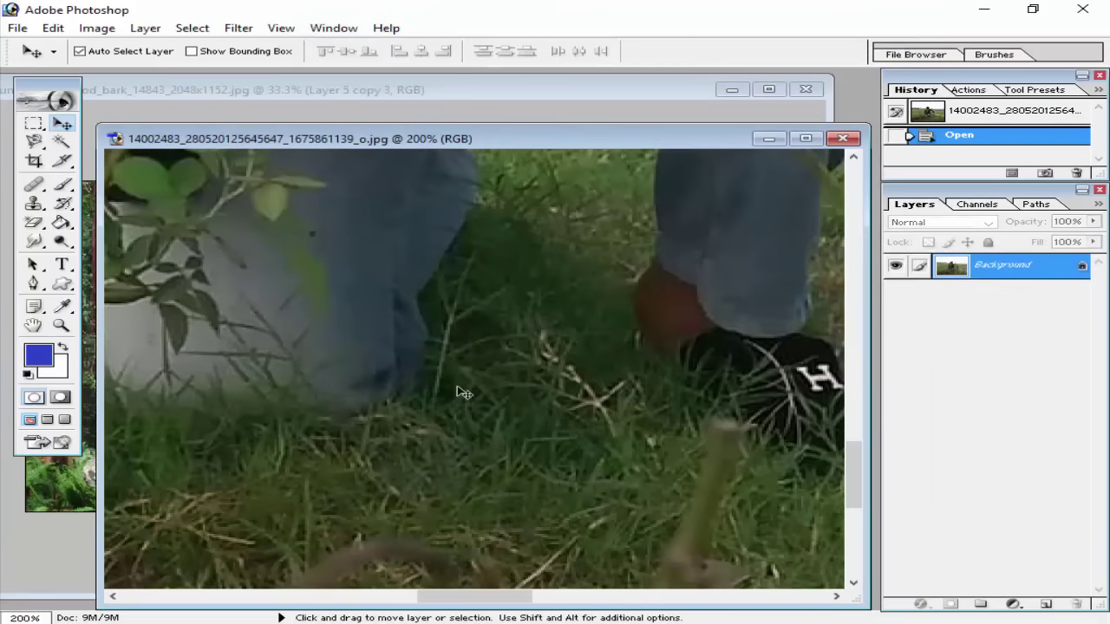
scroll(199, 445, "left", 2)
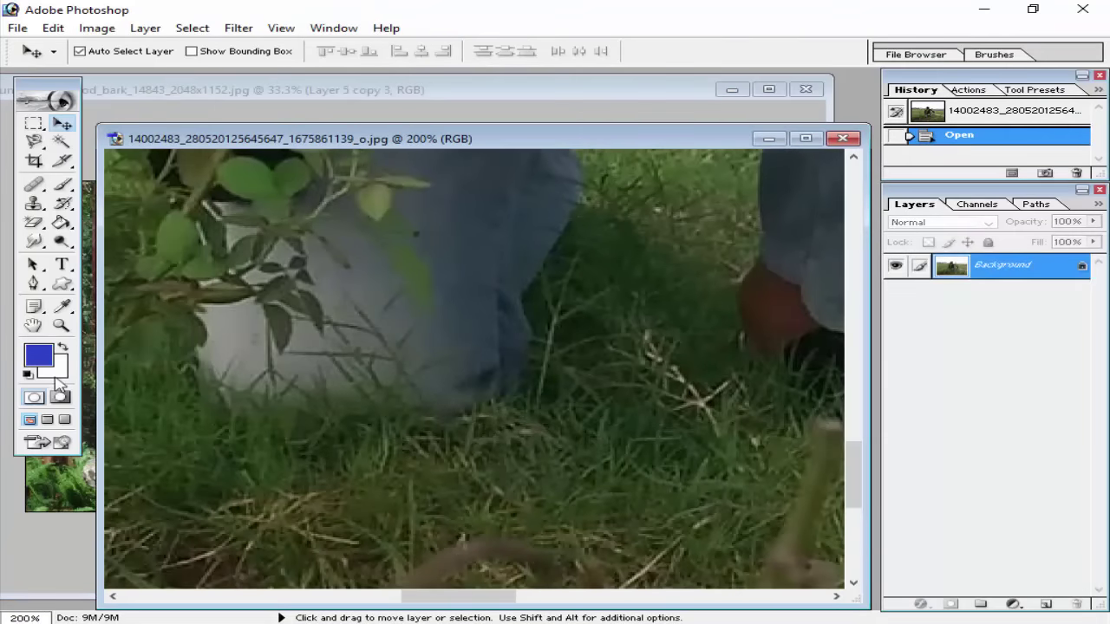
key("ctrl+minus")
key("ctrl+minus")
key("ctrl+minus")
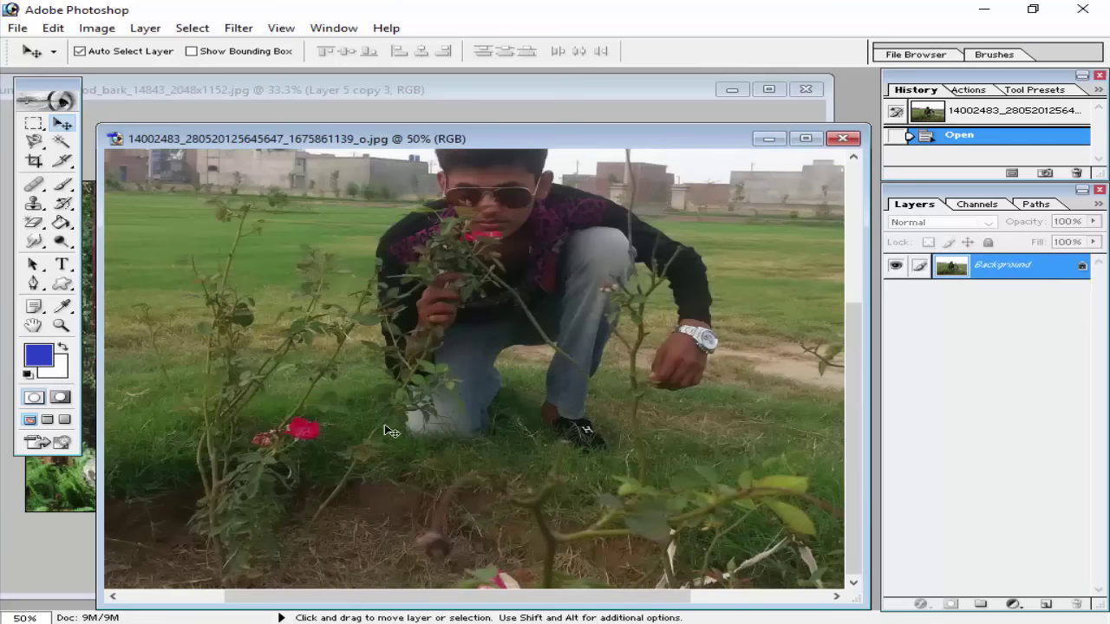
left_click(853, 137)
key("ctrl+plus")
Zoom to 100% on the stone under the right standing man's feet and centre it.
scroll(562, 373, "right", 3)
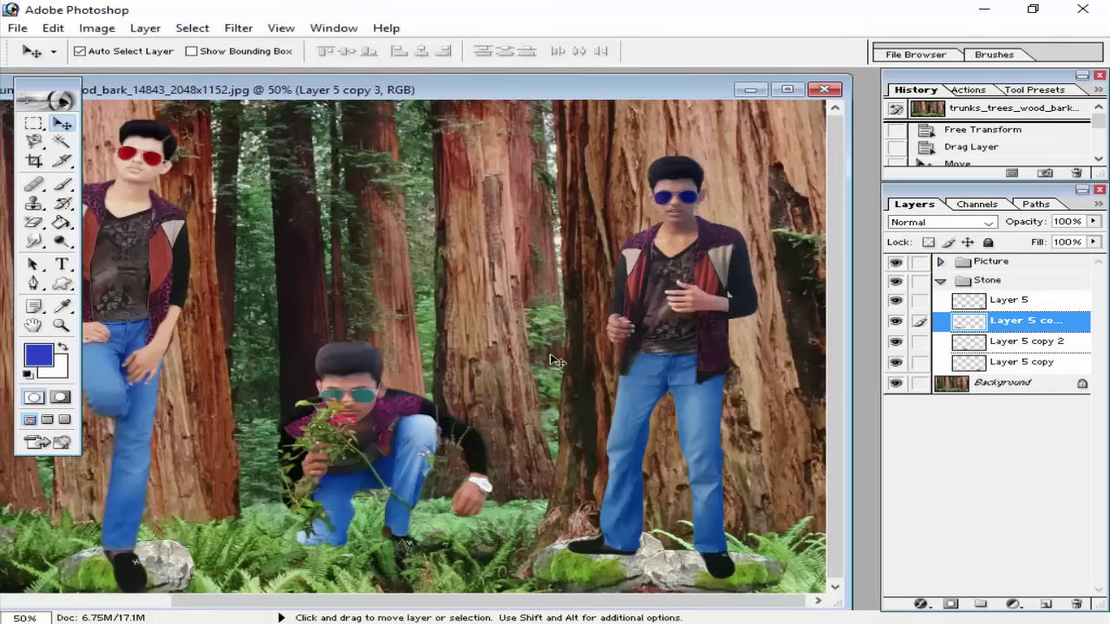
key("ctrl+plus")
scroll(742, 227, "right", 3)
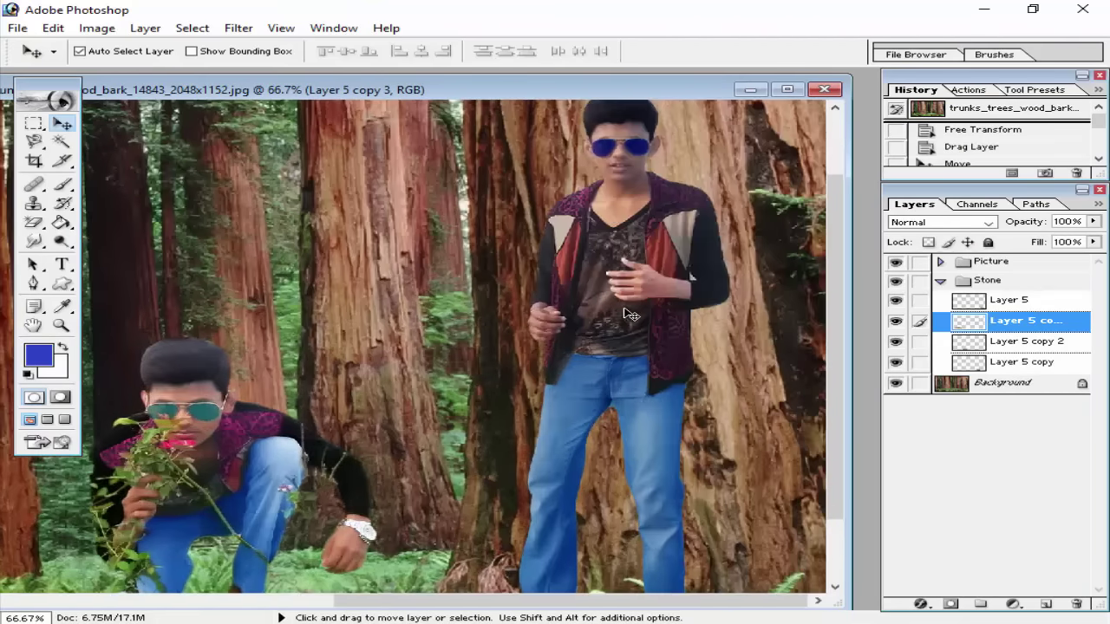
scroll(624, 381, "down", 3)
key("ctrl+plus")
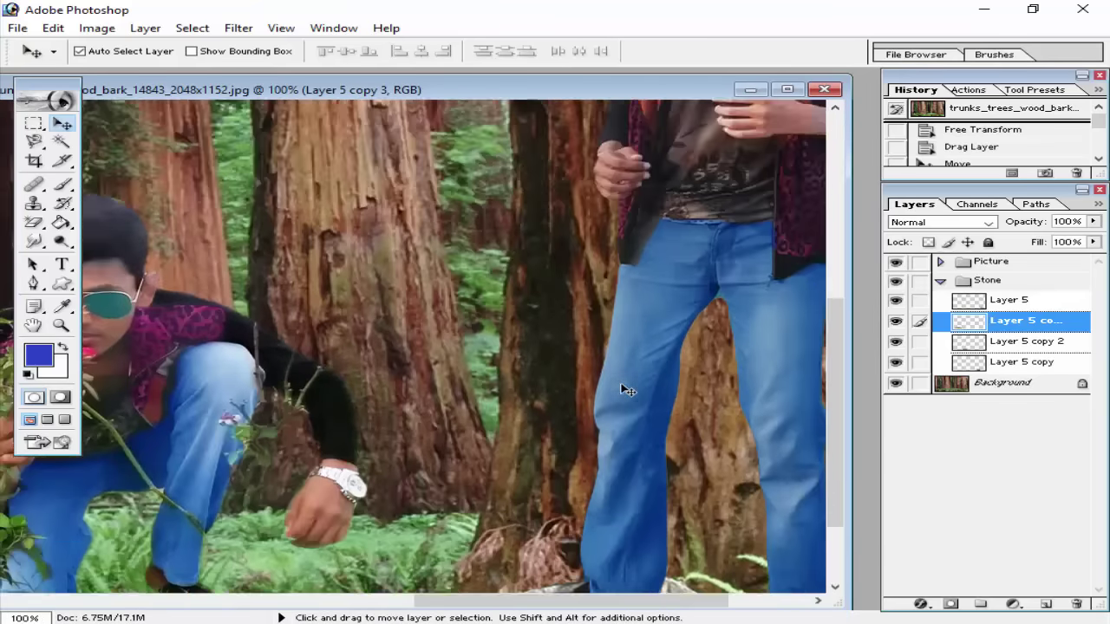
scroll(624, 389, "down", 3)
left_click_drag(618, 97, 559, 65)
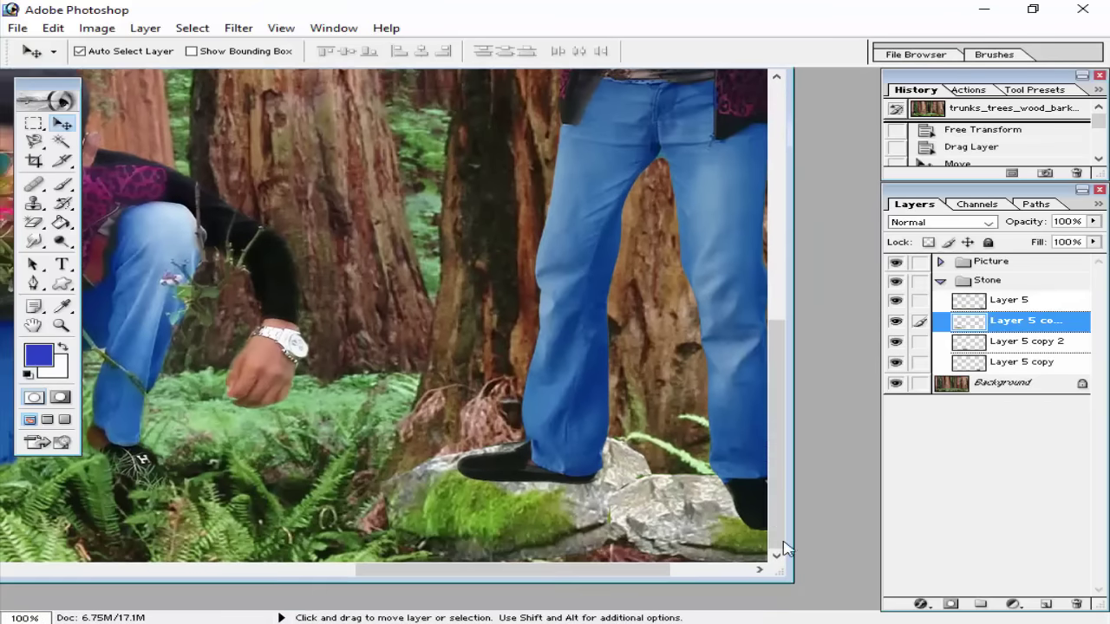
left_click_drag(785, 577, 872, 605)
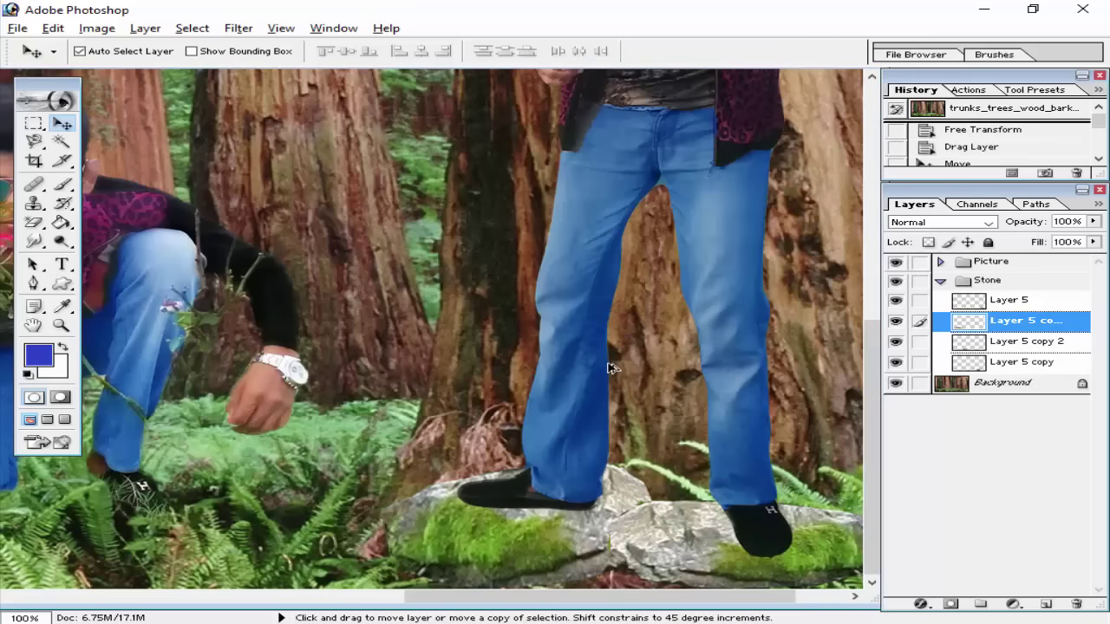
key("alt+space")
left_click_drag(707, 381, 555, 364)
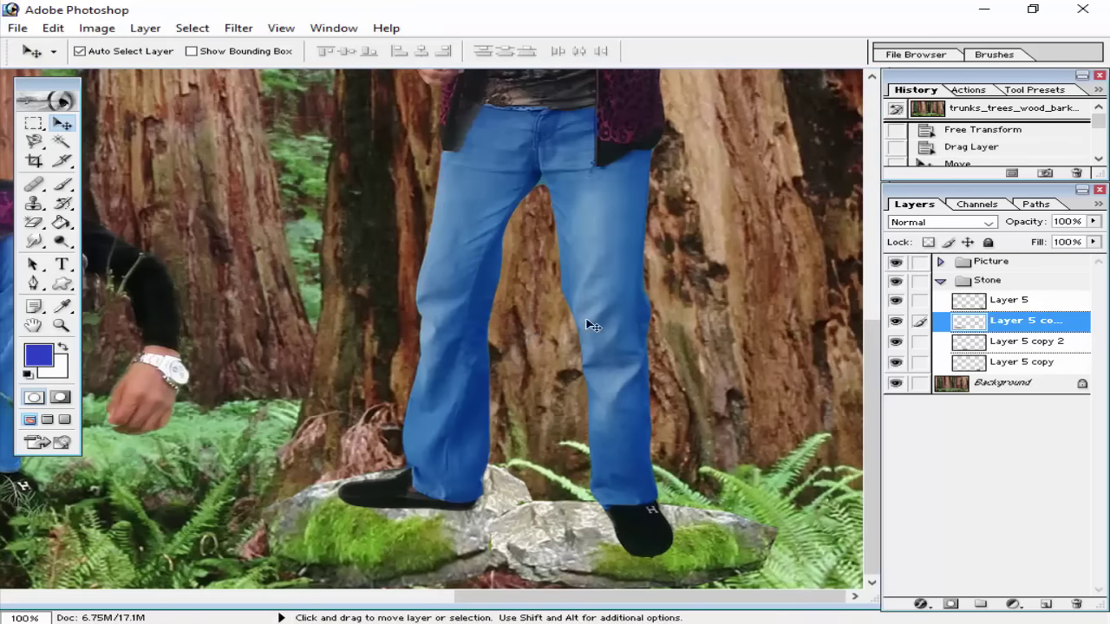
Collapse the Stone group, toggle its visibility to compare, zoom out and select the Picture group.
left_click(941, 281)
left_click(894, 283)
left_click(894, 283)
left_click(894, 283)
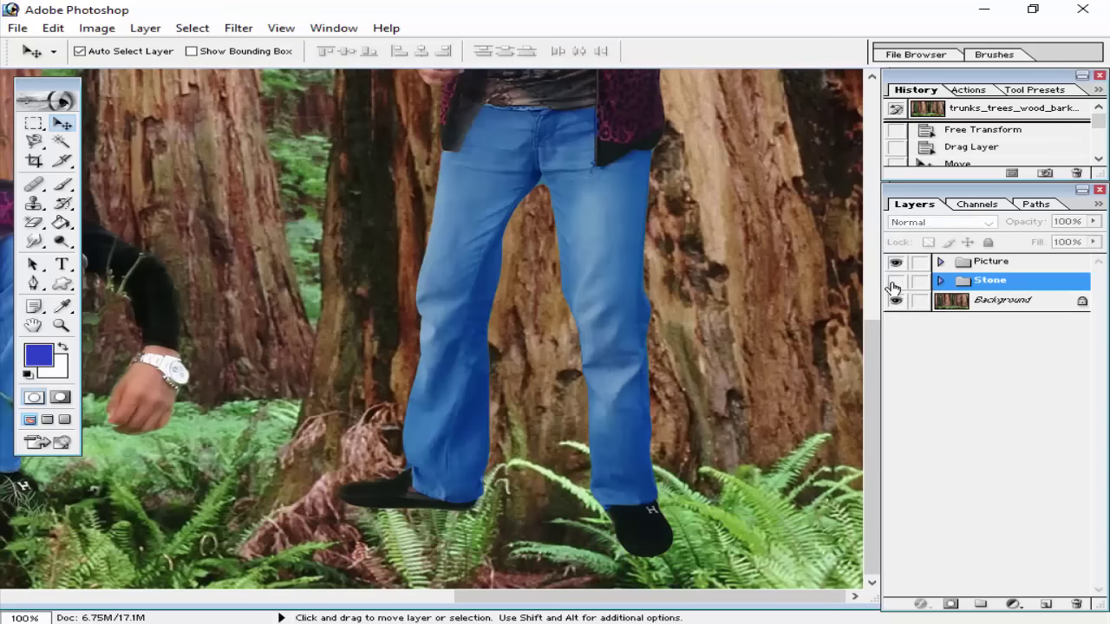
left_click(894, 283)
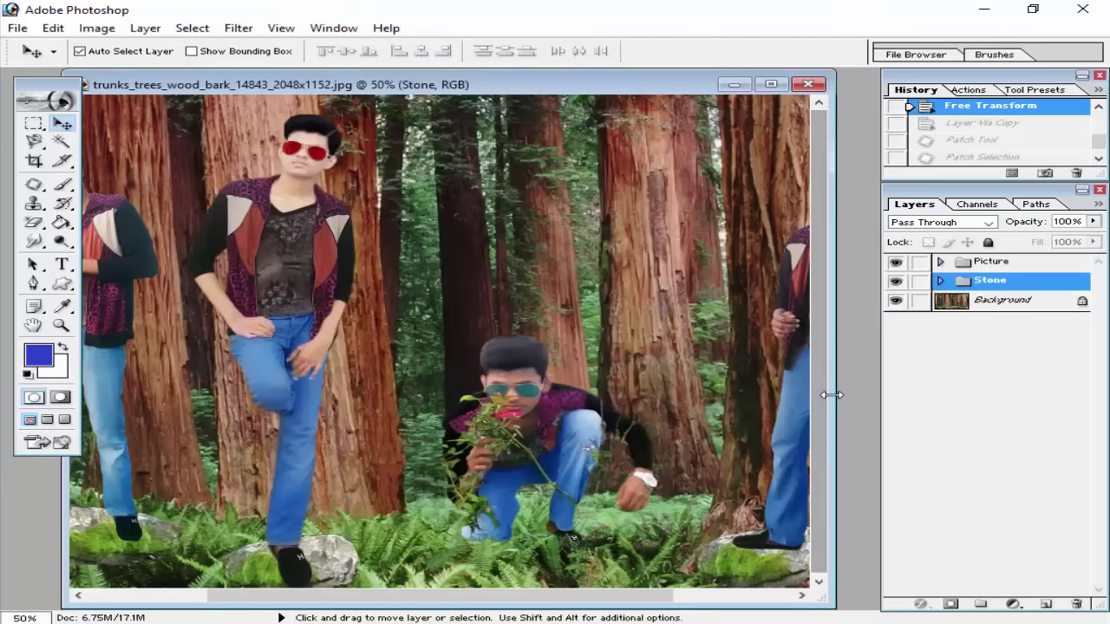
left_click_drag(830, 390, 872, 394)
key("ctrl+minus")
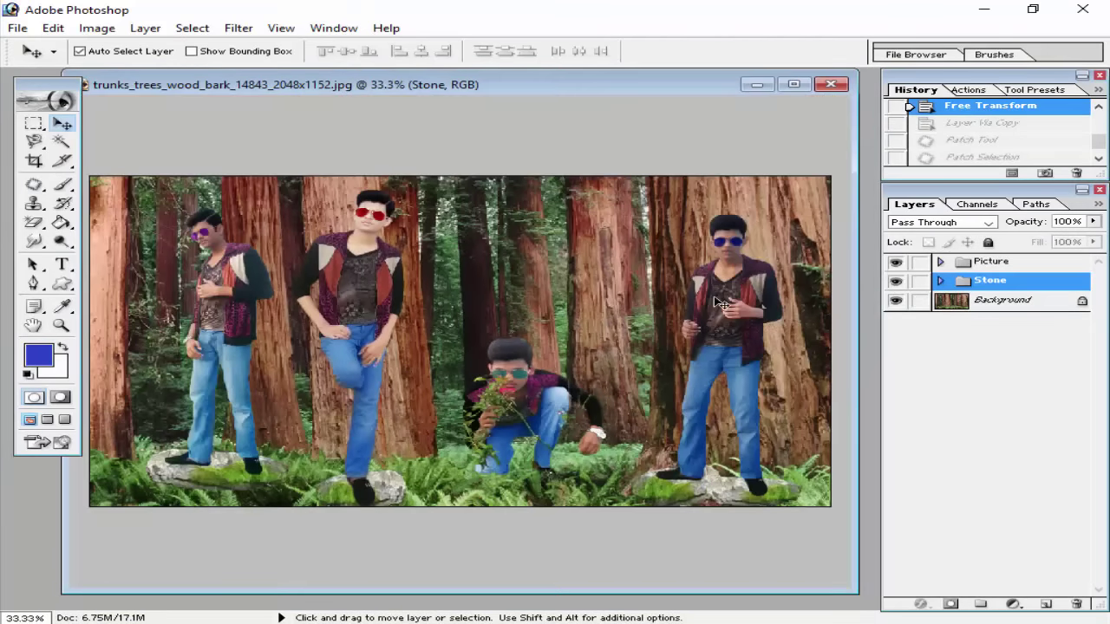
left_click_drag(501, 93, 523, 95)
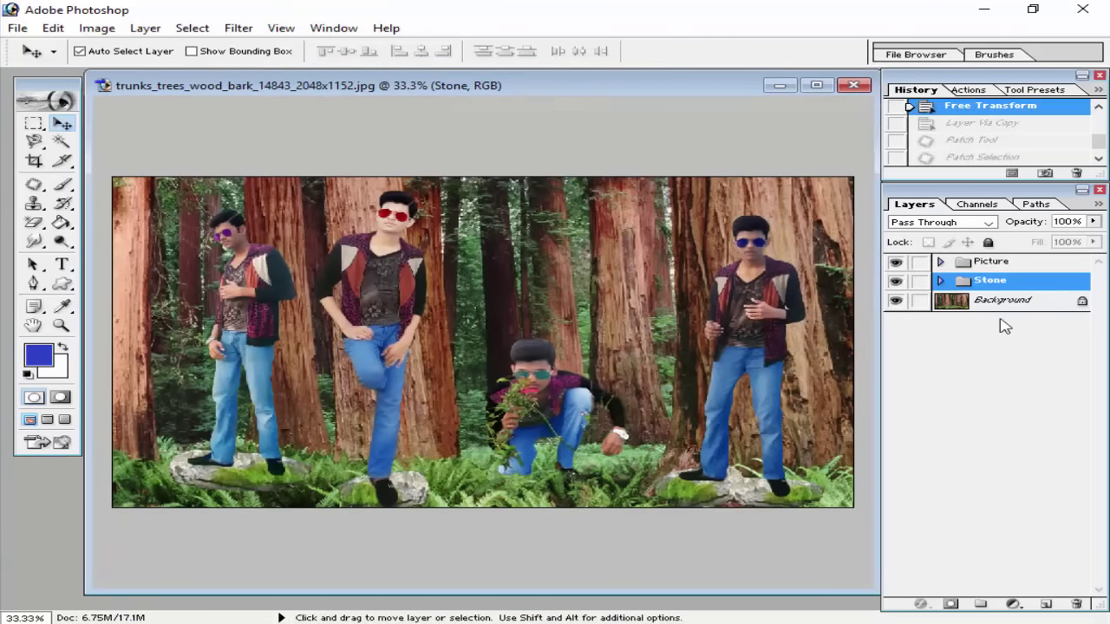
key("alt+bracketright")
Add Layer 6 and fill it with the merged composite via Image > Apply Image.
left_click(1045, 604)
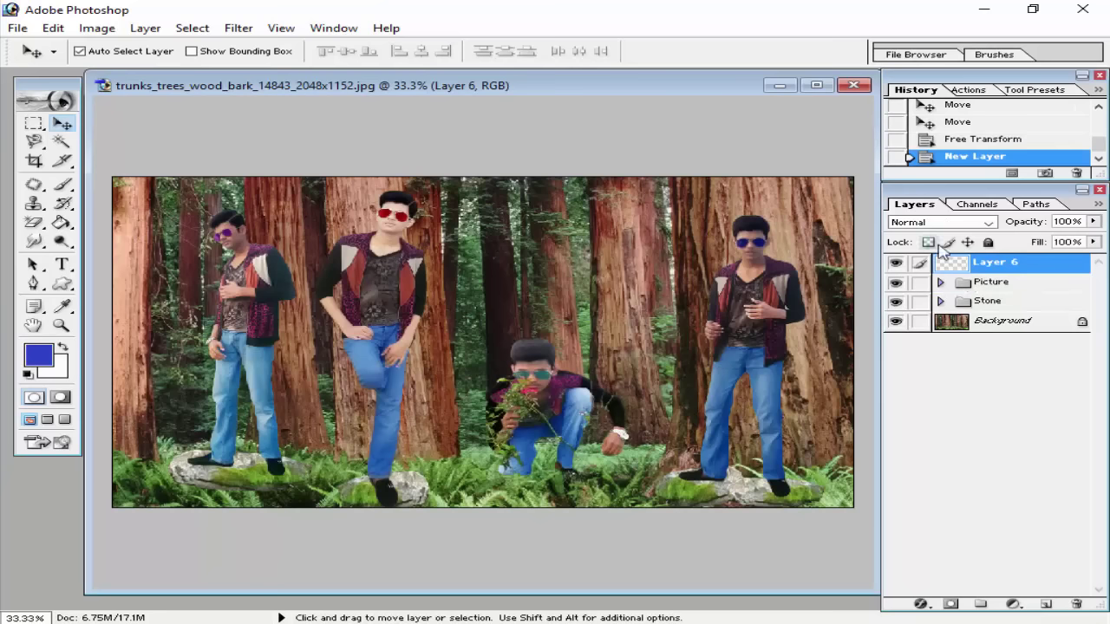
left_click(97, 28)
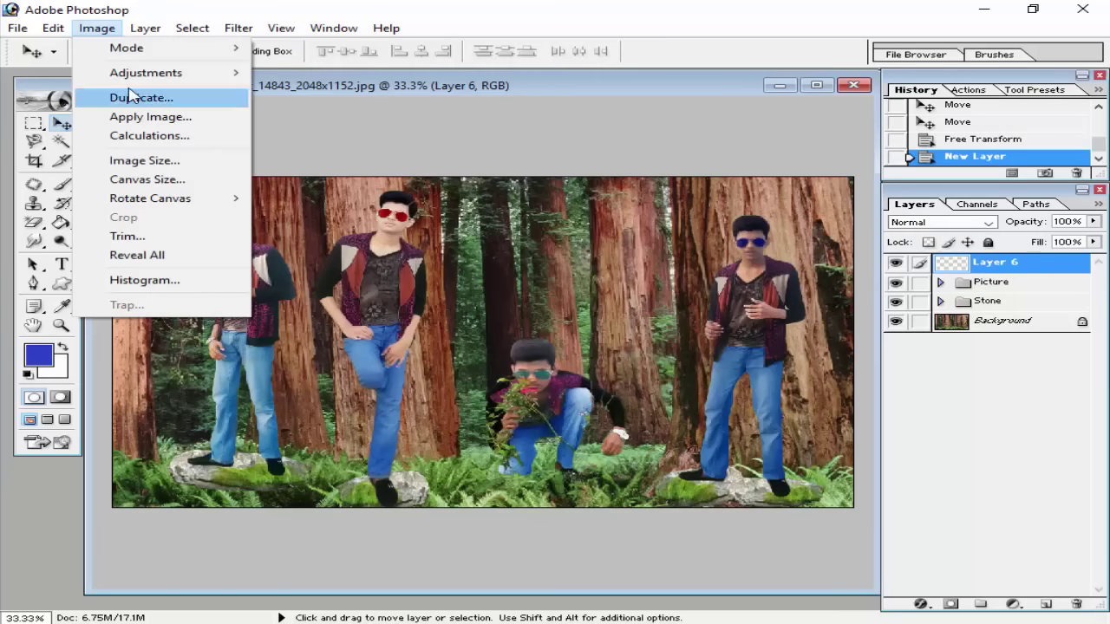
left_click(150, 116)
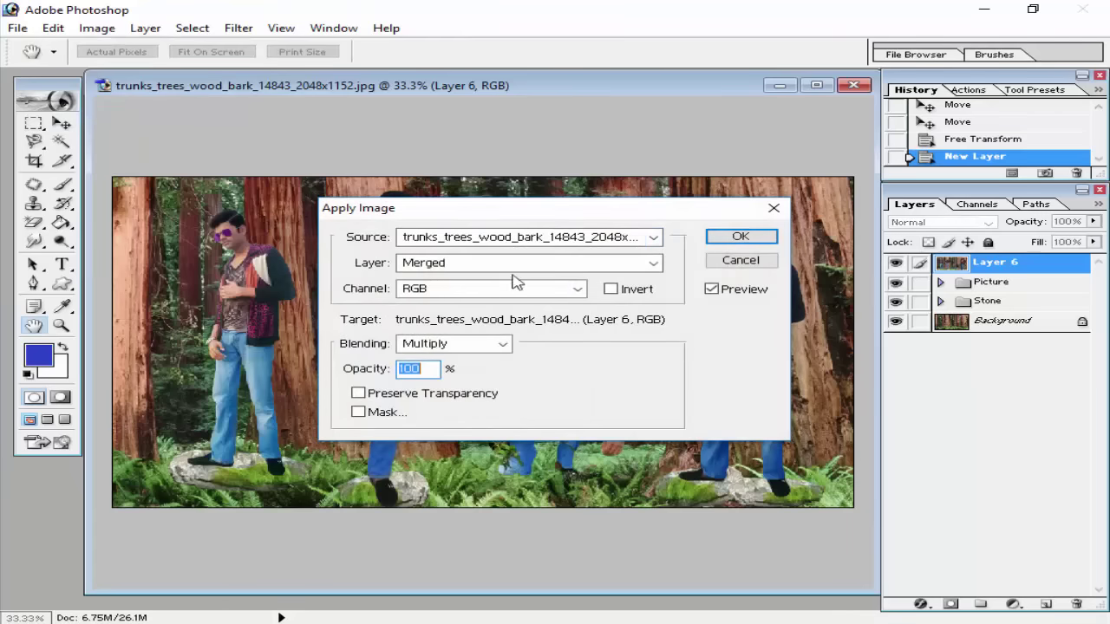
left_click(713, 237)
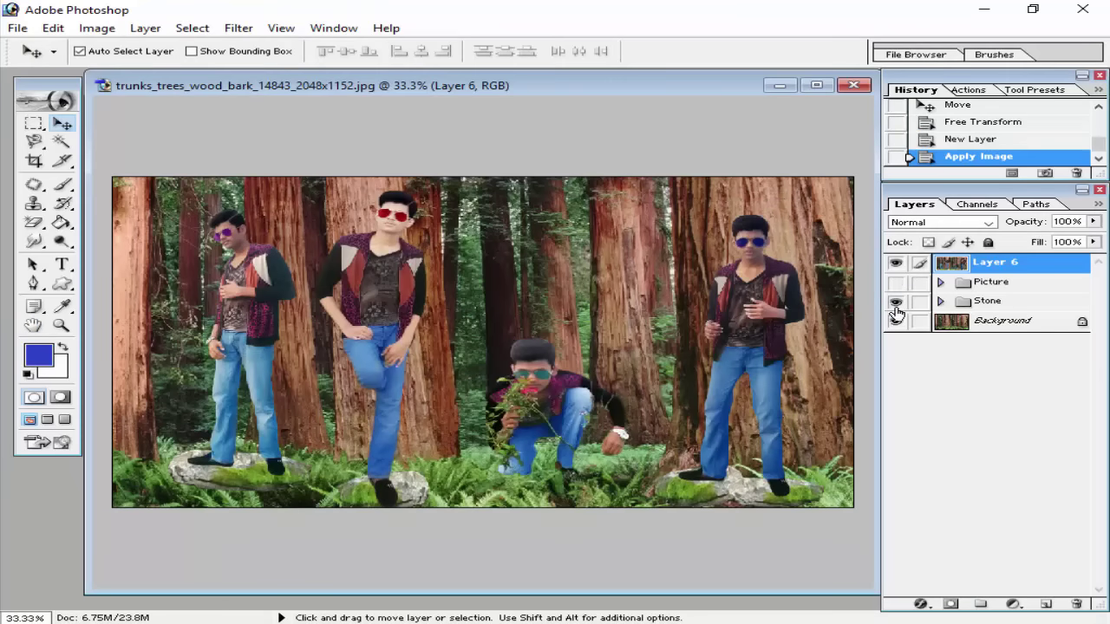
Hide the groups and background beneath Layer 6, checking the merged copy.
left_click(896, 263)
left_click(896, 263)
left_click(896, 263)
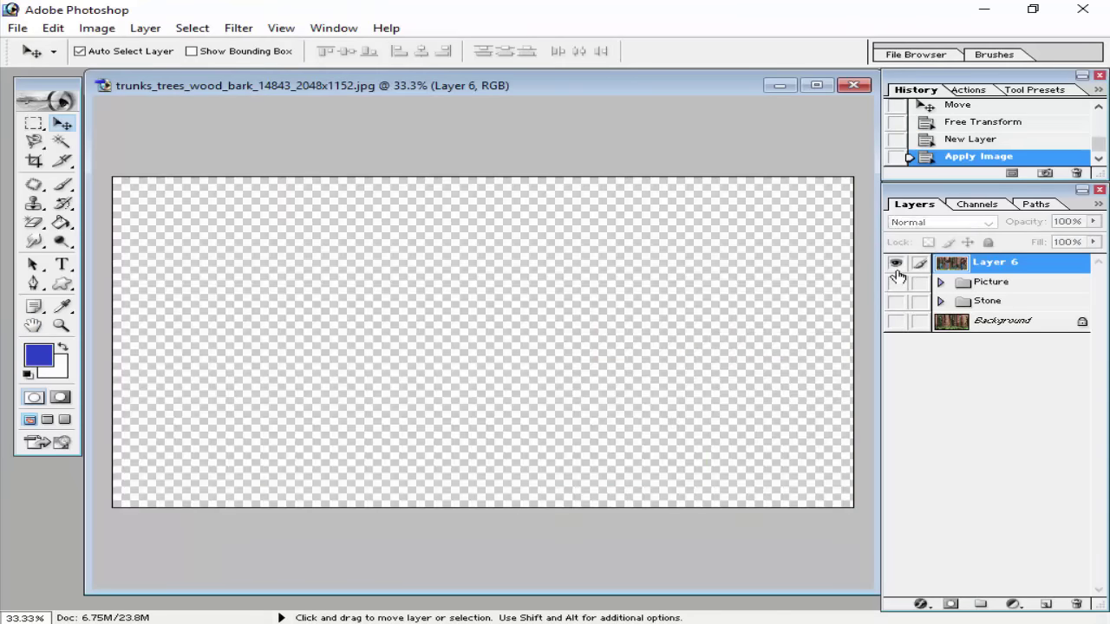
left_click(896, 262)
Zoom in on the stones and patch the moss under the right foot with fern texture.
key("ctrl+plus")
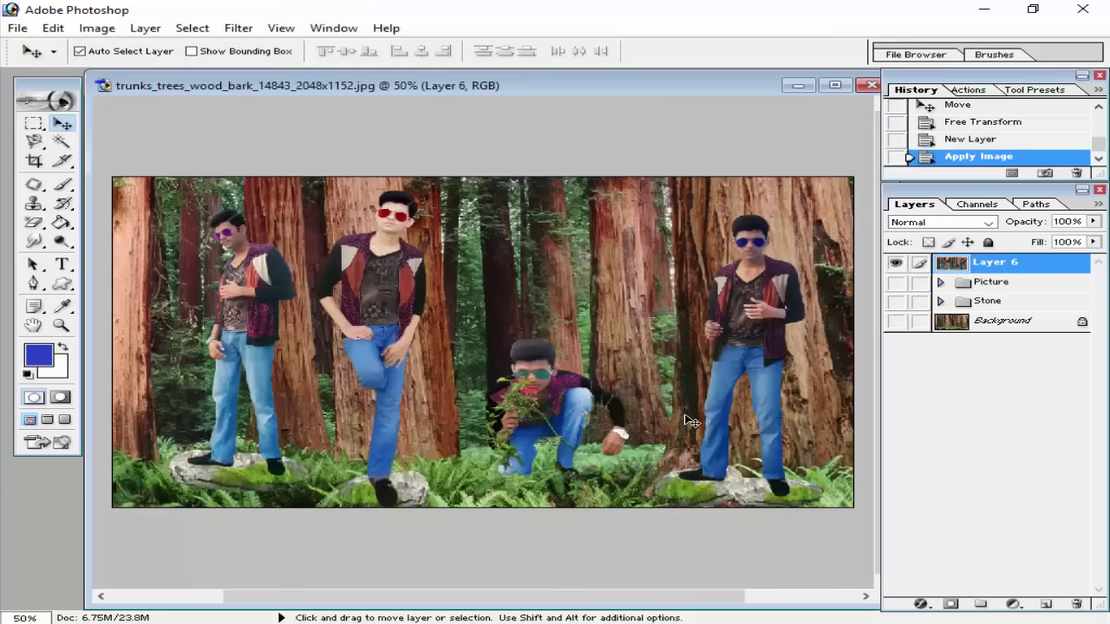
left_click_drag(685, 416, 588, 440)
left_click_drag(669, 437, 610, 460)
key("ctrl+plus")
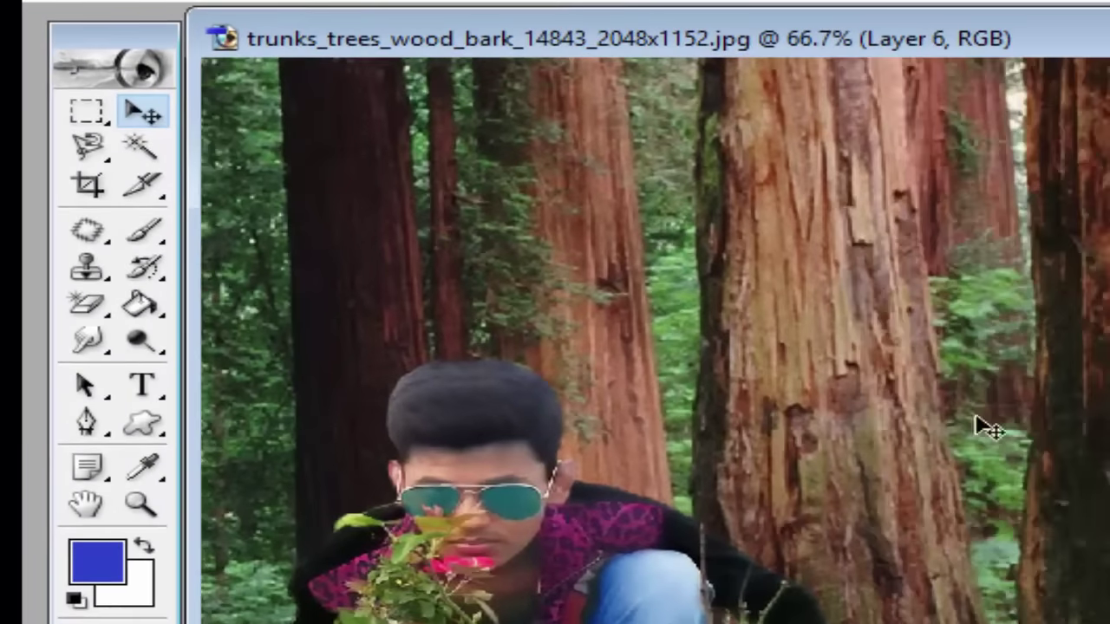
left_click(87, 230)
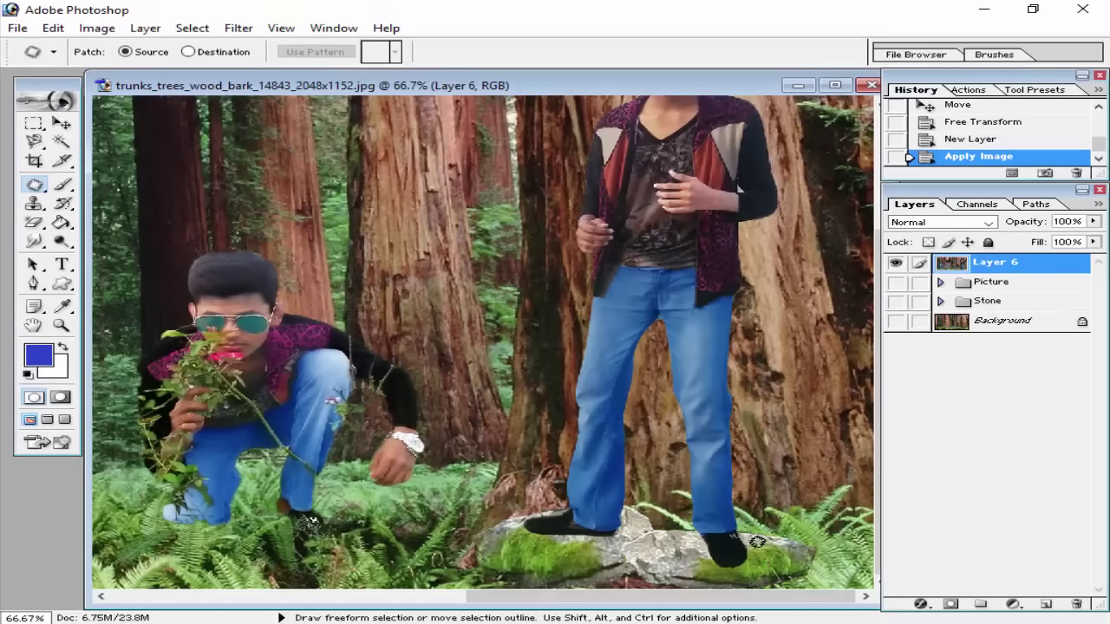
left_click_drag(789, 602, 791, 602)
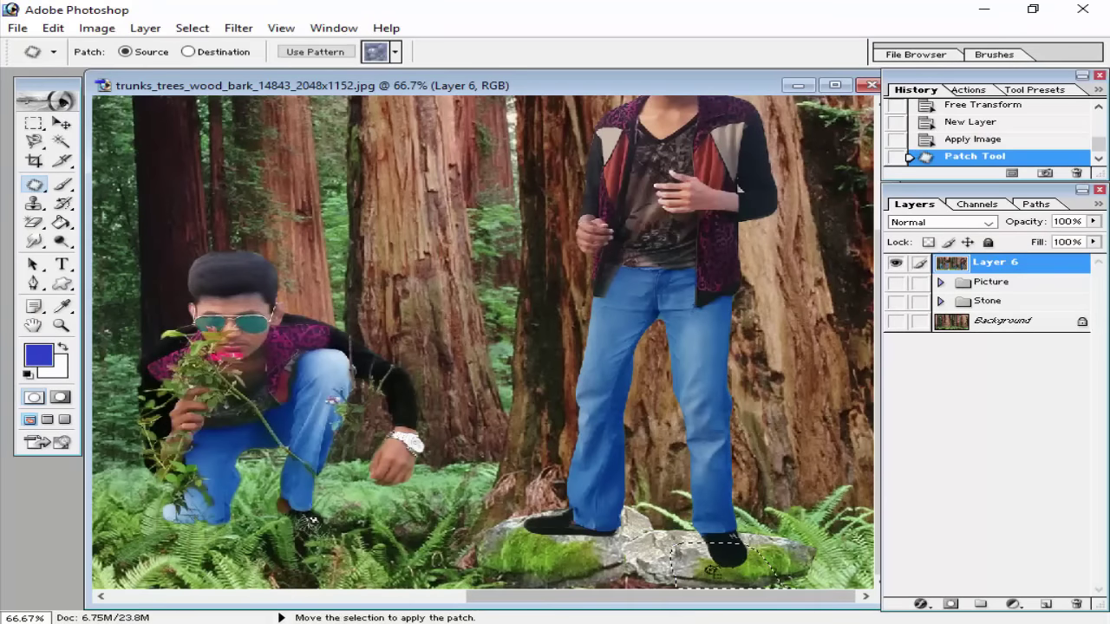
mouse_move(713, 578)
left_mouse_down()
mouse_move(412, 561)
mouse_move(416, 540)
mouse_move(399, 524)
left_mouse_up()
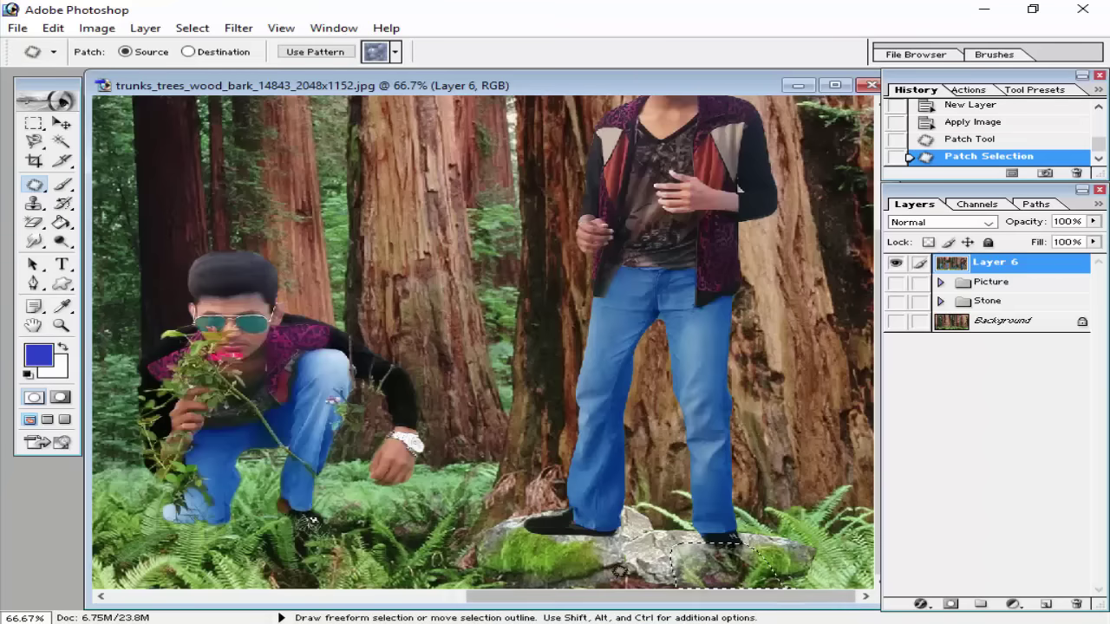
key("ctrl+d")
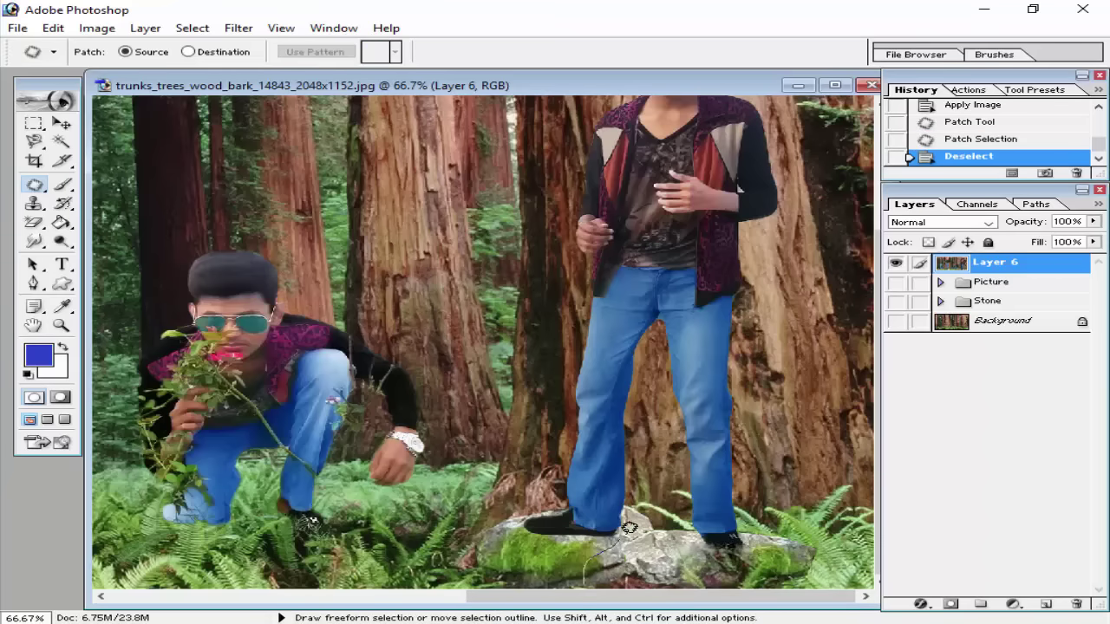
Patch four more areas of the rock, including its lower part, with nearby ferns.
left_click_drag(584, 570, 664, 552)
key("ctrl+d")
key("ctrl+d")
left_click_drag(588, 576, 592, 581)
left_click_drag(621, 576, 659, 536)
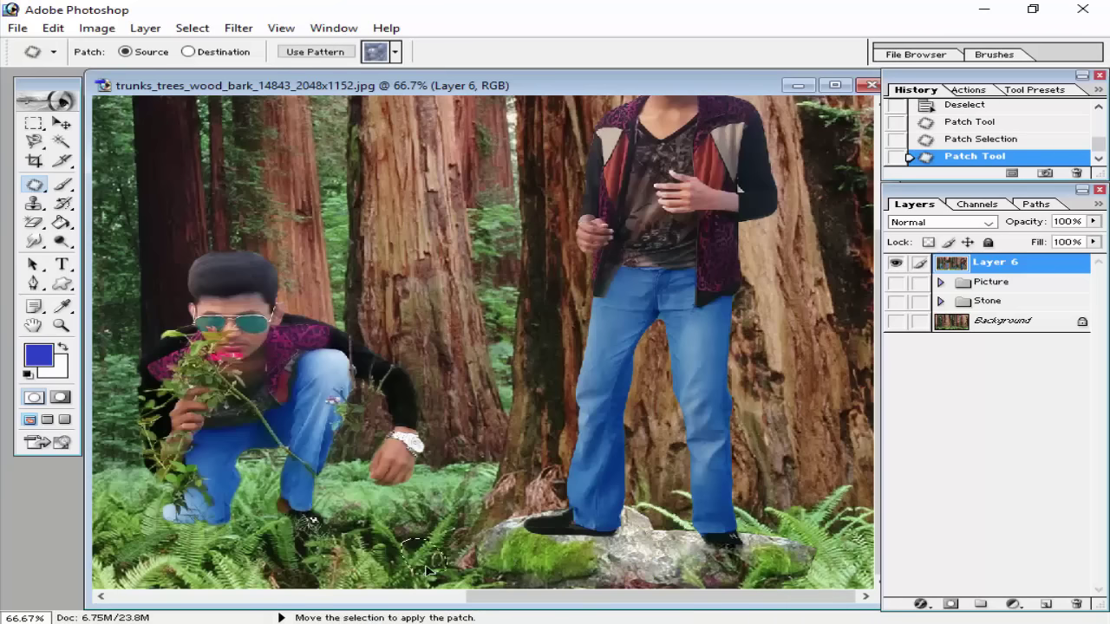
key("ctrl+d")
mouse_move(577, 542)
left_mouse_down()
mouse_move(591, 579)
mouse_move(269, 569)
left_mouse_up()
key("ctrl+d")
mouse_move(561, 576)
left_mouse_down()
mouse_move(619, 540)
mouse_move(572, 585)
mouse_move(319, 572)
mouse_move(310, 583)
left_mouse_up()
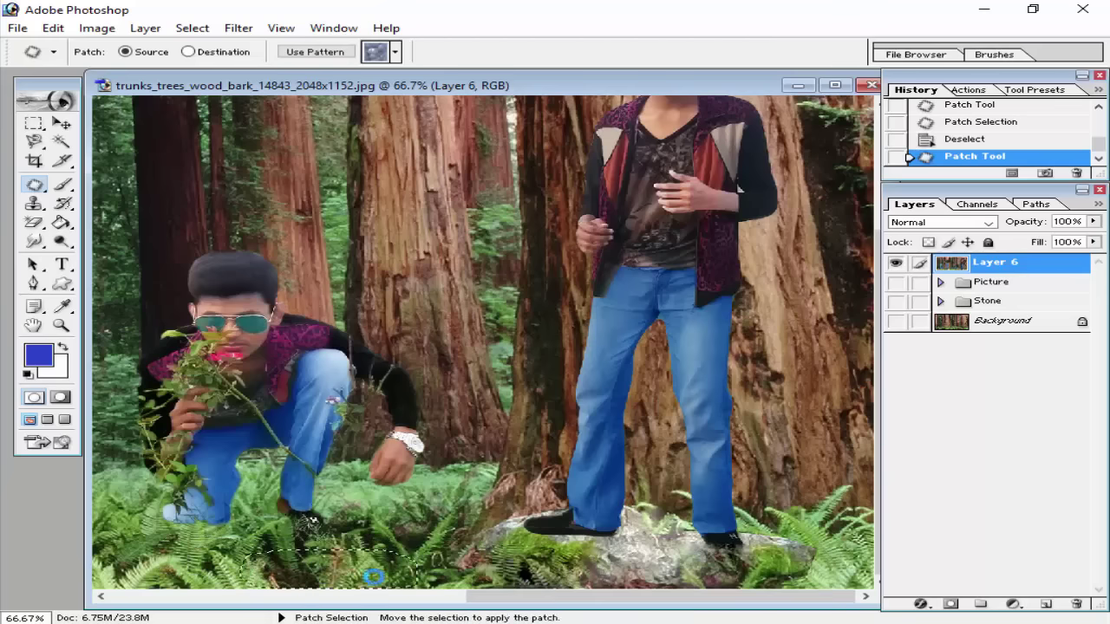
key("ctrl+d")
key("ctrl+minus")
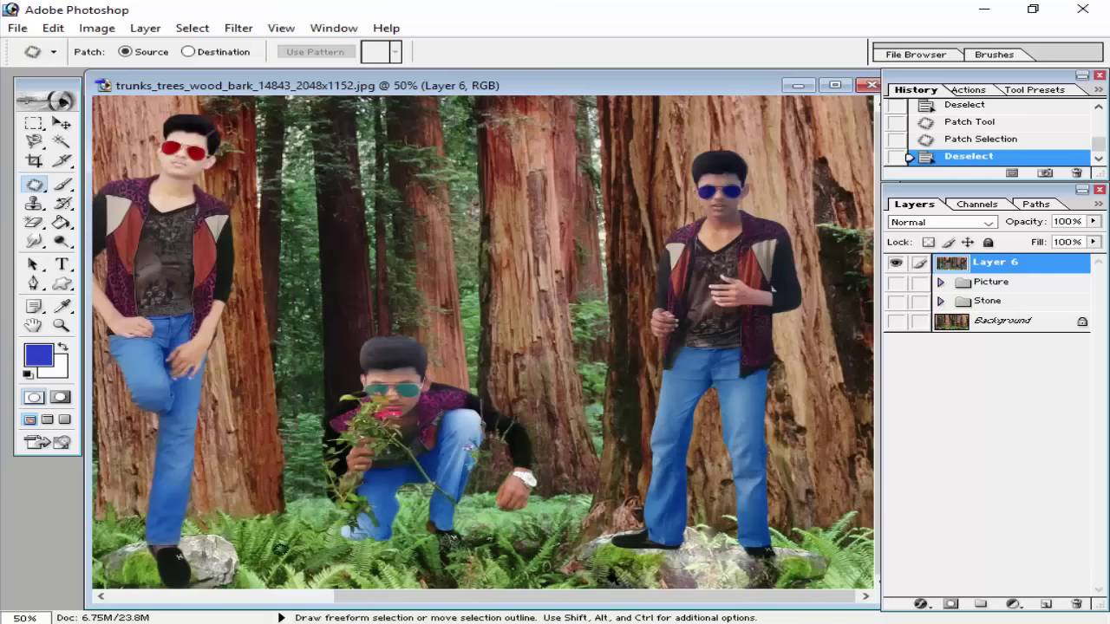
Patch the right rock's edge with ferns taken from the left side.
left_click_drag(644, 595, 685, 579)
left_click_drag(695, 575, 305, 564)
key("ctrl+d")
key("ctrl+minus")
key("ctrl+minus")
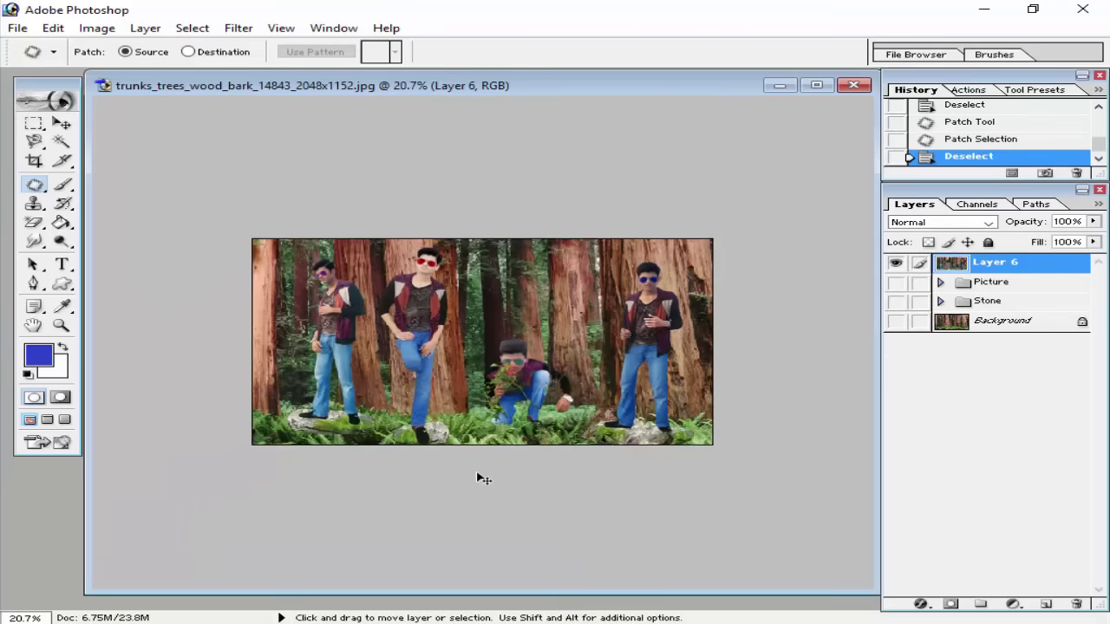
Cover part of the right rock and its lower edge with nearby ferns.
key("ctrl+plus")
key("ctrl+plus")
key("ctrl+plus")
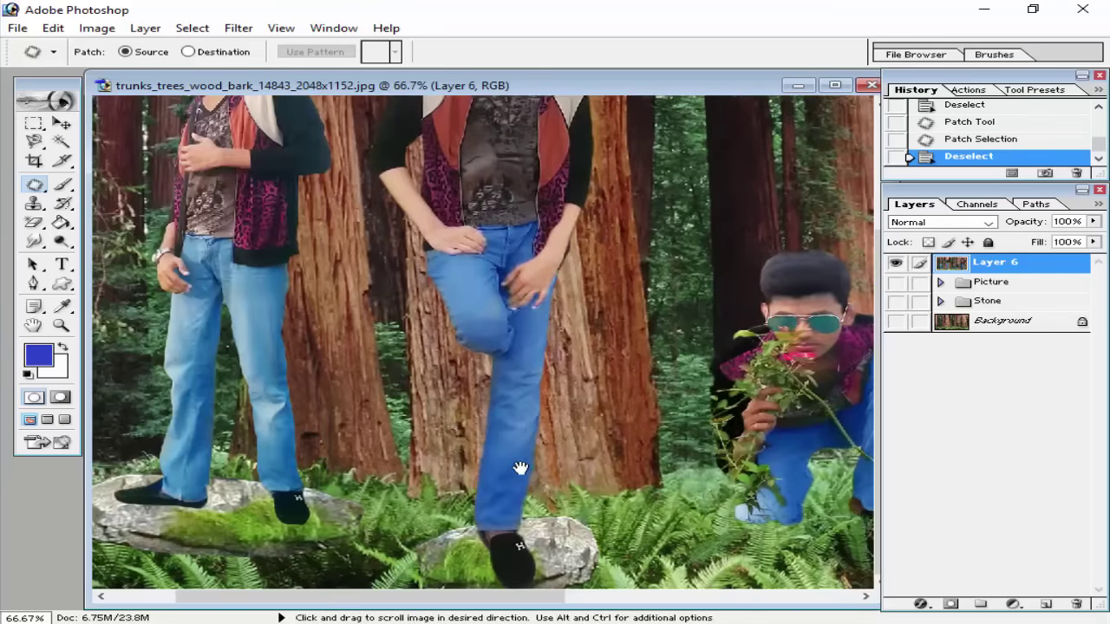
left_click_drag(520, 469, 571, 510)
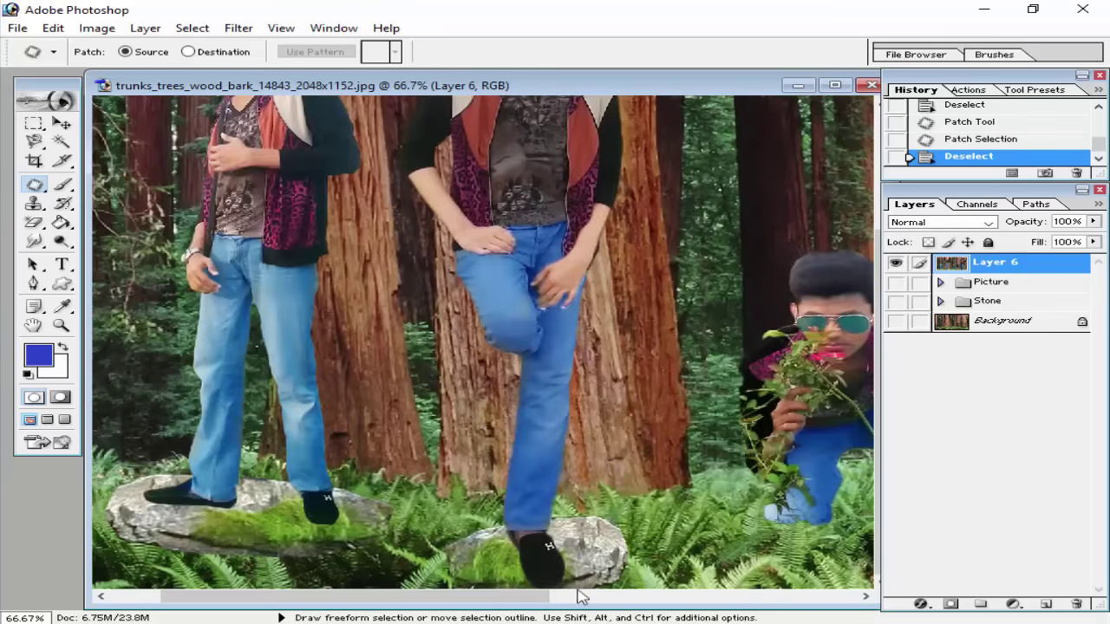
left_click_drag(462, 586, 724, 546)
key("ctrl+d")
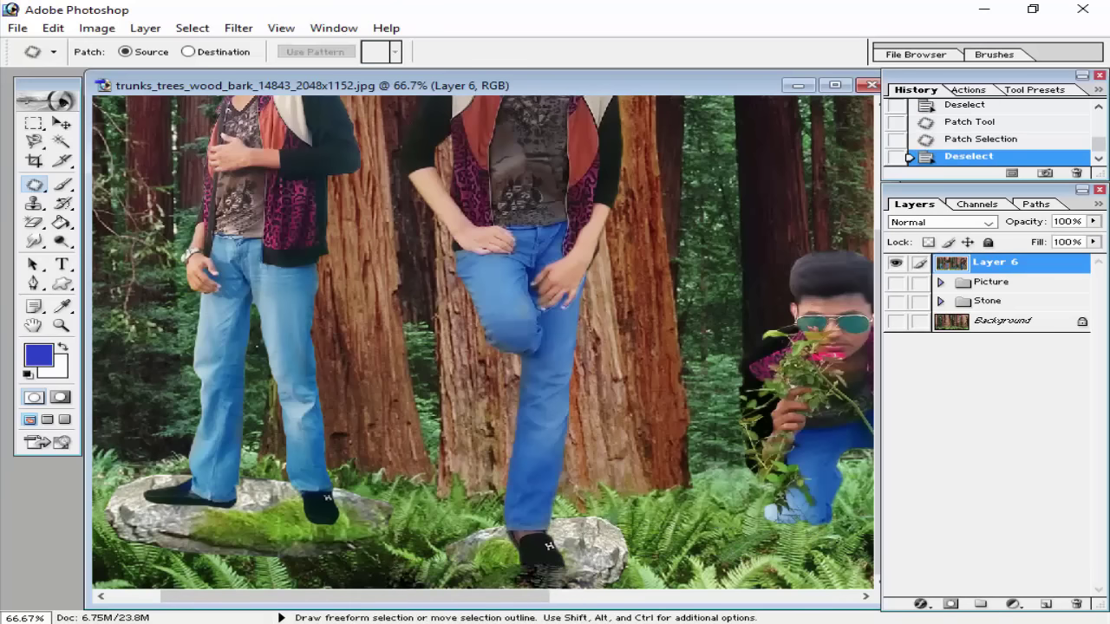
left_click_drag(602, 582, 579, 579)
key("ctrl+z")
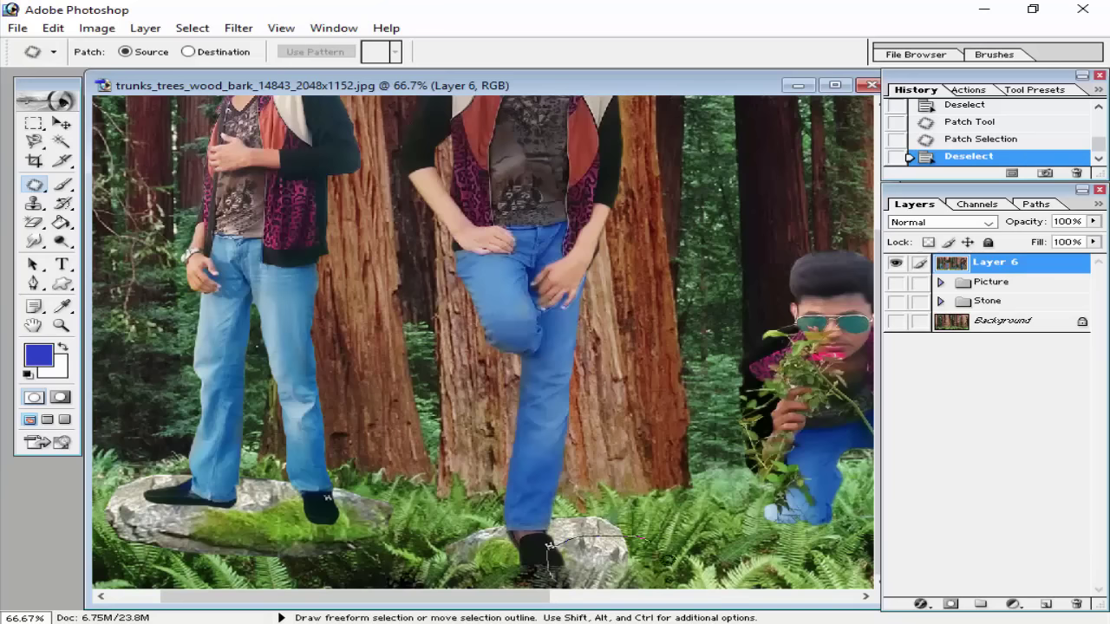
left_click_drag(667, 562, 594, 579)
left_click_drag(616, 566, 698, 520)
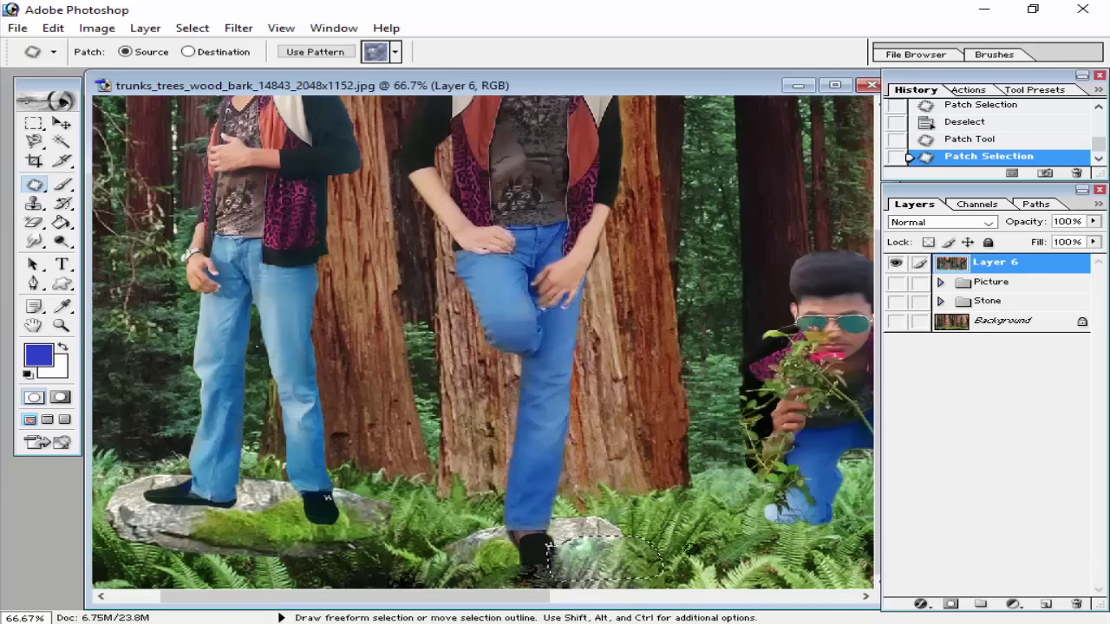
key("ctrl+d")
key("ctrl+minus")
key("ctrl+plus")
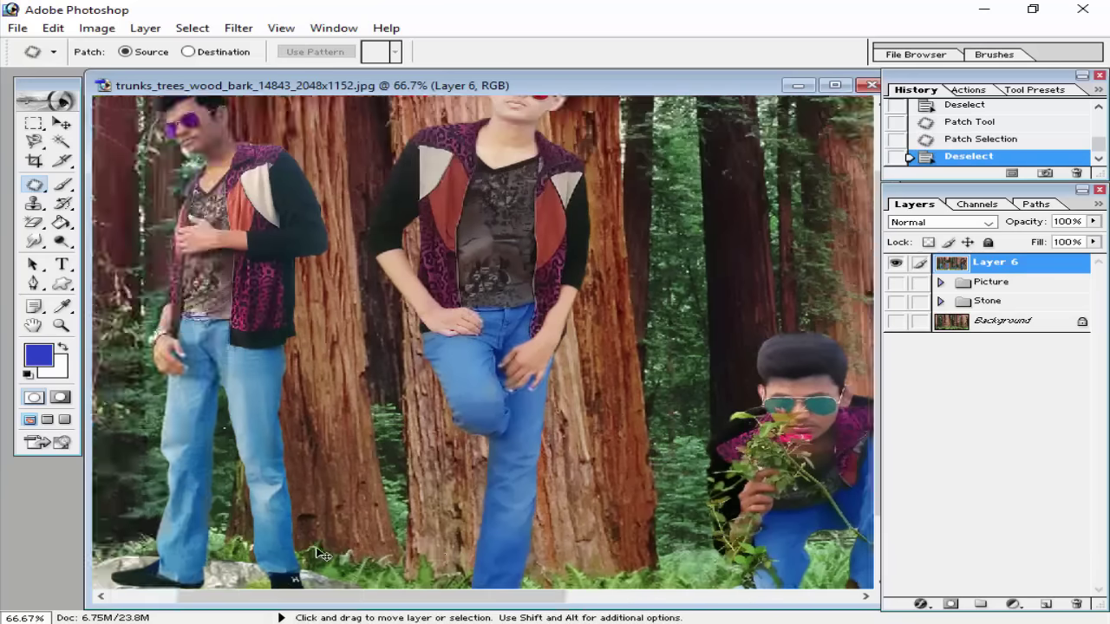
Patch the lower half of the left stone and the area below it with ferns.
left_click_drag(262, 550, 418, 431)
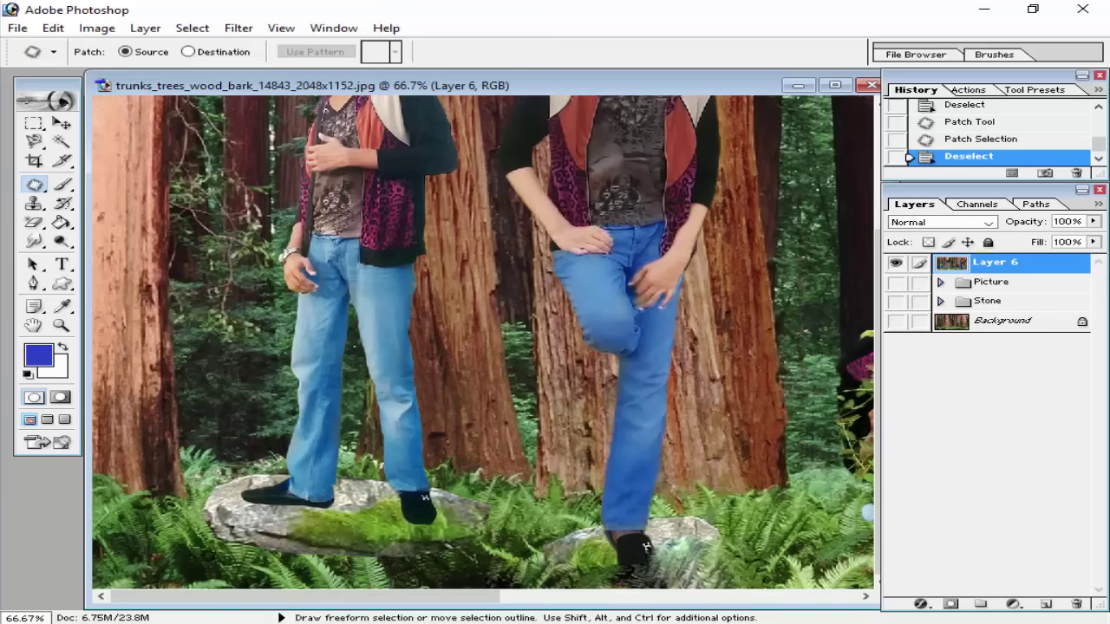
left_click_drag(242, 553, 209, 550)
left_click_drag(277, 537, 799, 552)
key("ctrl+d")
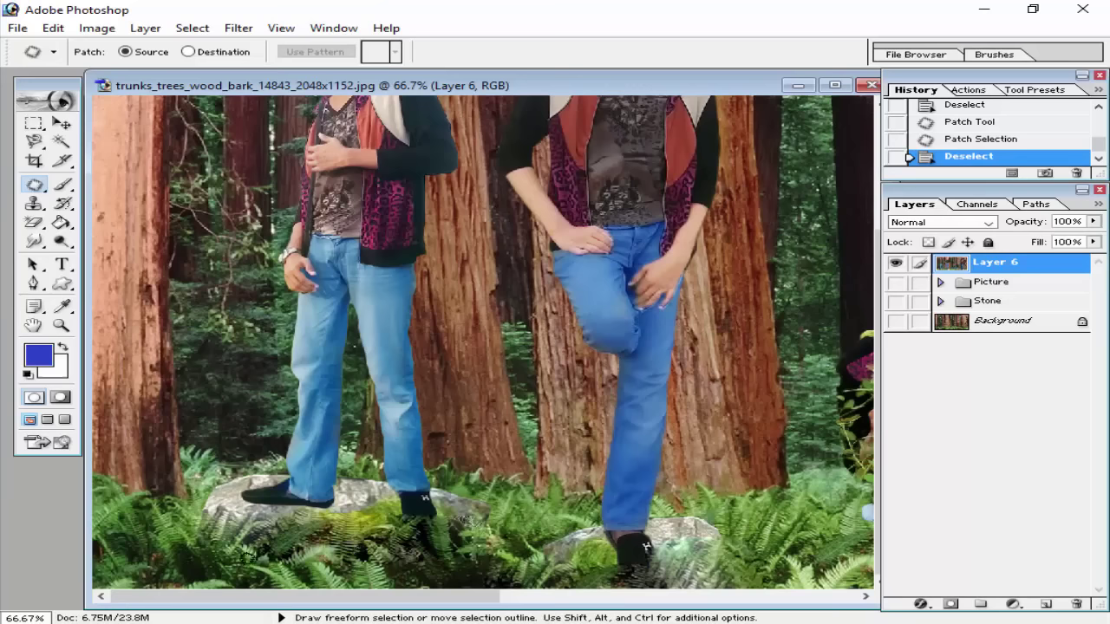
mouse_move(249, 557)
left_mouse_down()
mouse_move(766, 508)
mouse_move(768, 497)
left_mouse_up()
key("ctrl+d")
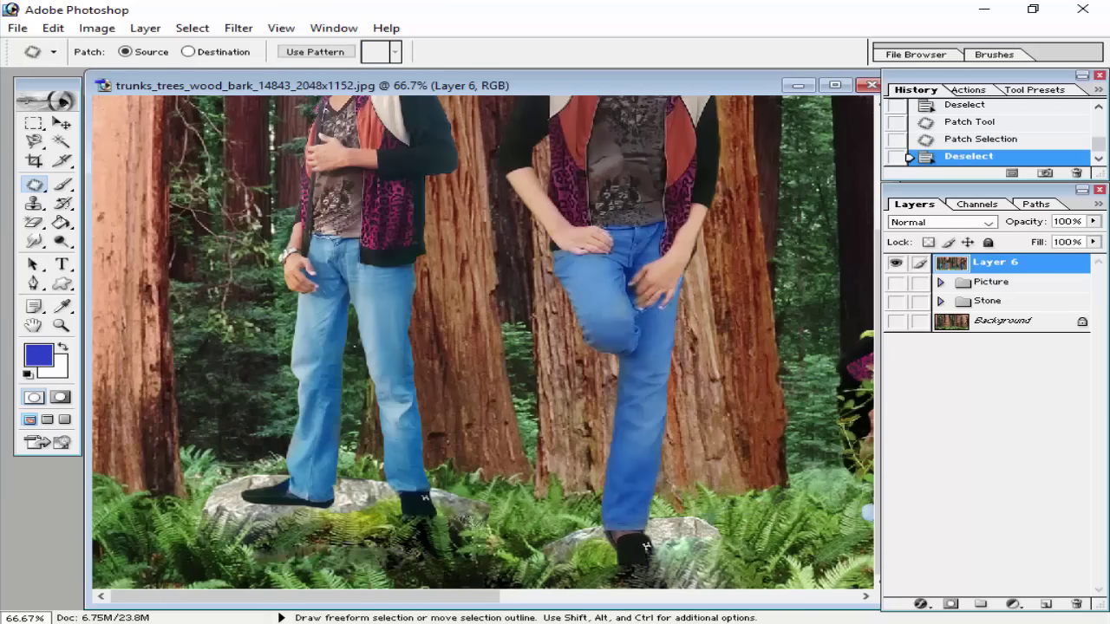
mouse_move(252, 552)
left_mouse_down()
mouse_move(260, 562)
mouse_move(149, 522)
mouse_move(158, 528)
left_mouse_up()
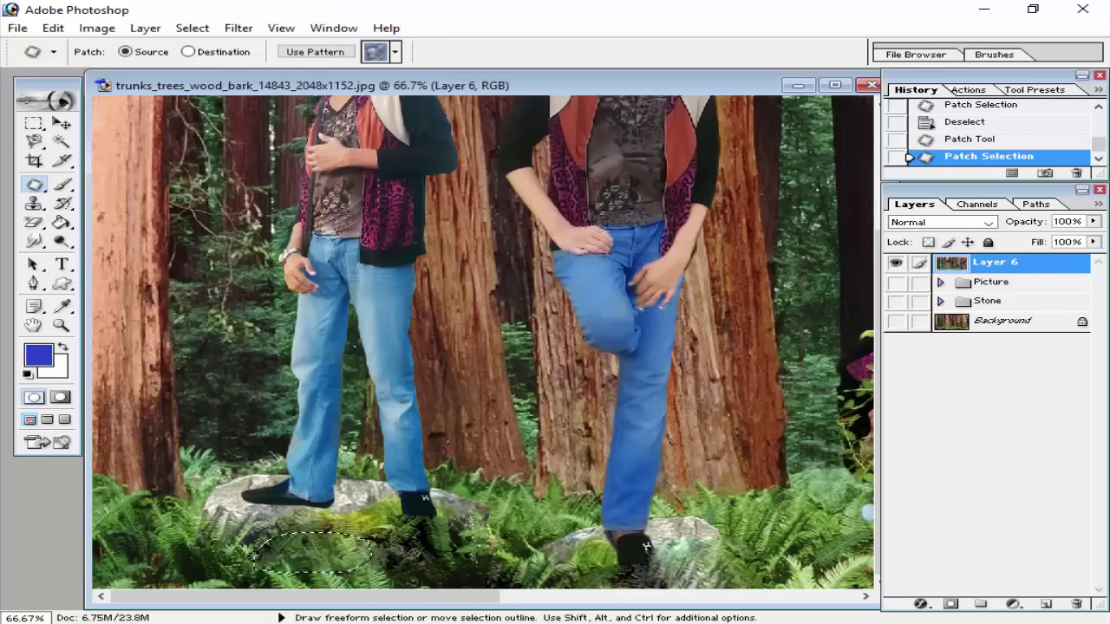
key("ctrl+d")
key("ctrl+minus")
key("ctrl+minus")
key("ctrl+plus")
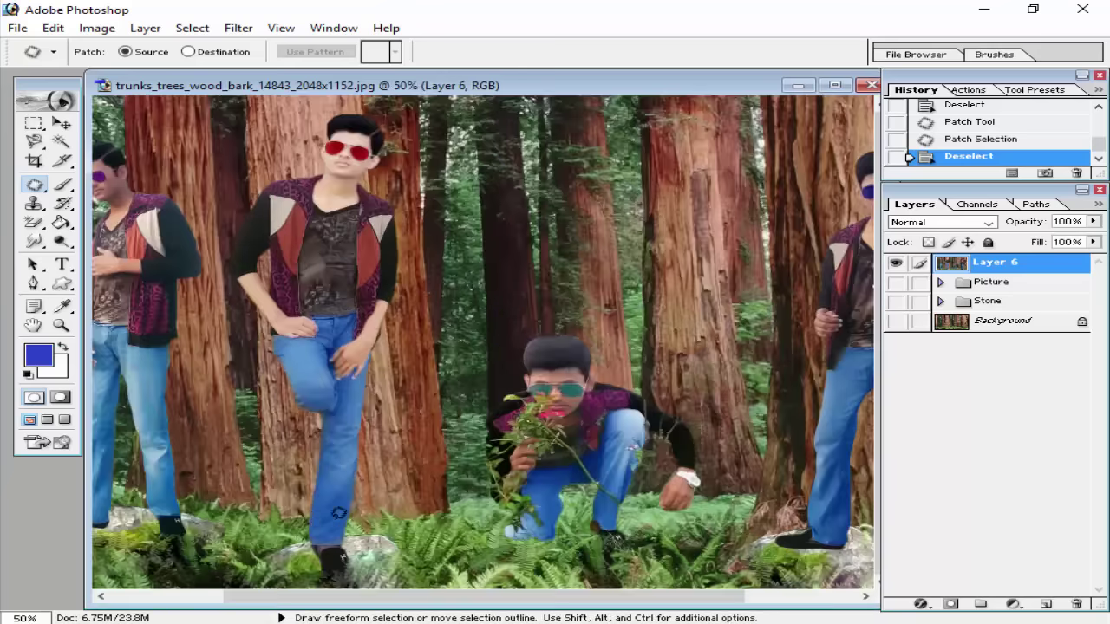
Patch three more spots under the left stone with ferns and check the whole image.
mouse_move(260, 569)
left_mouse_down()
mouse_move(135, 575)
mouse_move(469, 561)
left_mouse_up()
key("ctrl+d")
mouse_move(230, 565)
left_mouse_down()
mouse_move(132, 573)
mouse_move(487, 569)
left_mouse_up()
key("ctrl+d")
mouse_move(185, 546)
left_mouse_down()
mouse_move(245, 560)
mouse_move(164, 567)
mouse_move(477, 567)
left_mouse_up()
key("ctrl+d")
key("ctrl+minus")
key("ctrl+plus")
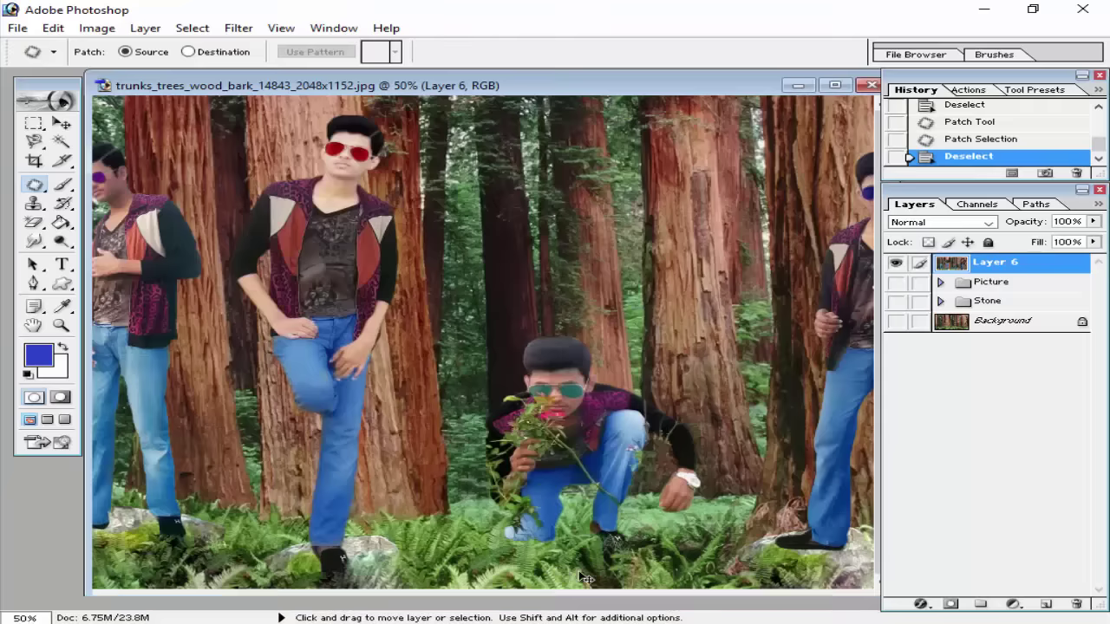
key("ctrl+minus")
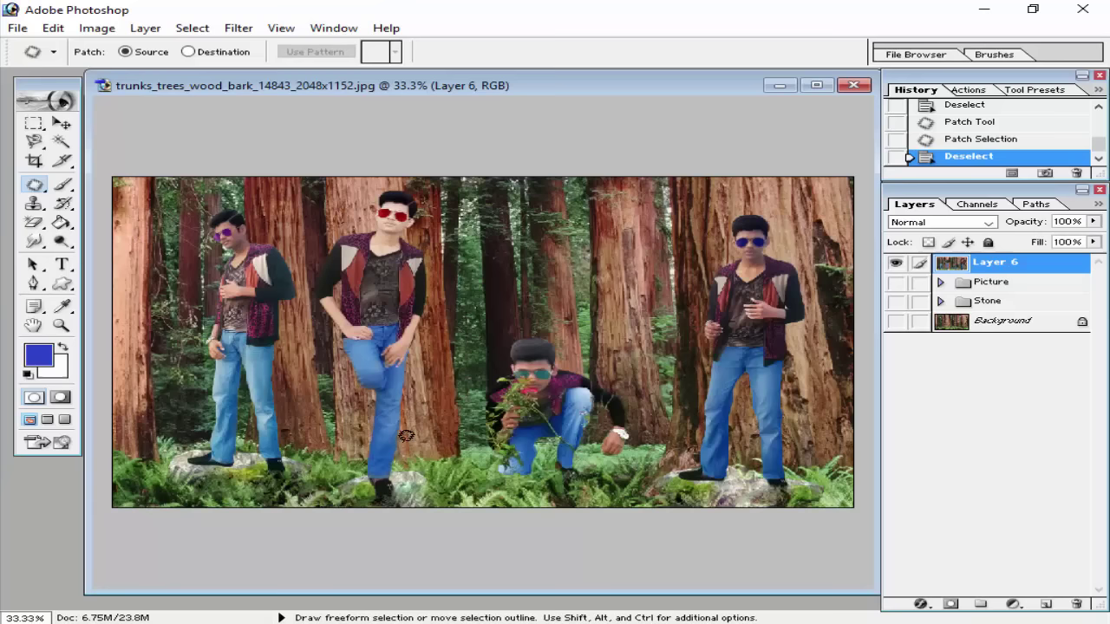
key("ctrl+minus")
key("ctrl+plus")
key("ctrl+plus")
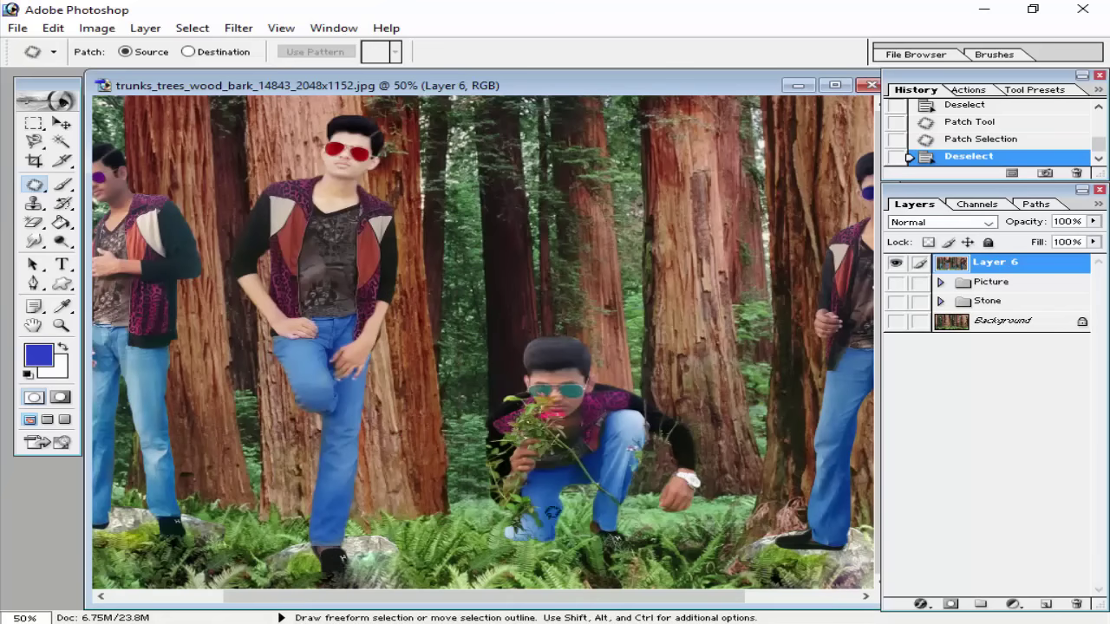
left_click_drag(489, 86, 471, 181)
Open the starburst light image, copy it into the forest composite, and close it.
double_click(477, 116)
double_click(579, 314)
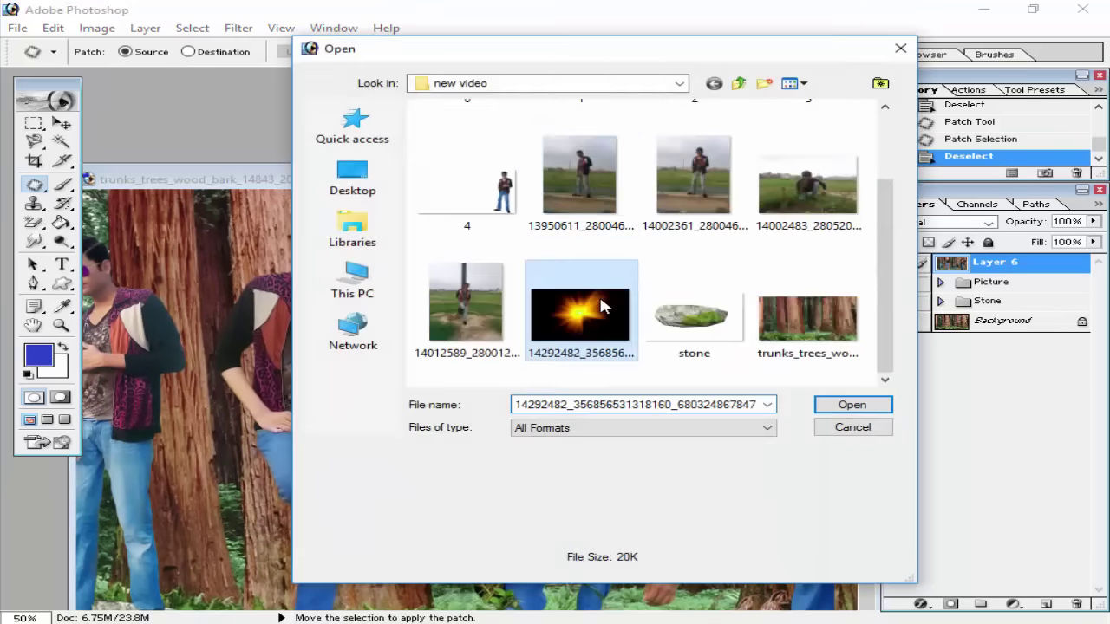
left_click(70, 123)
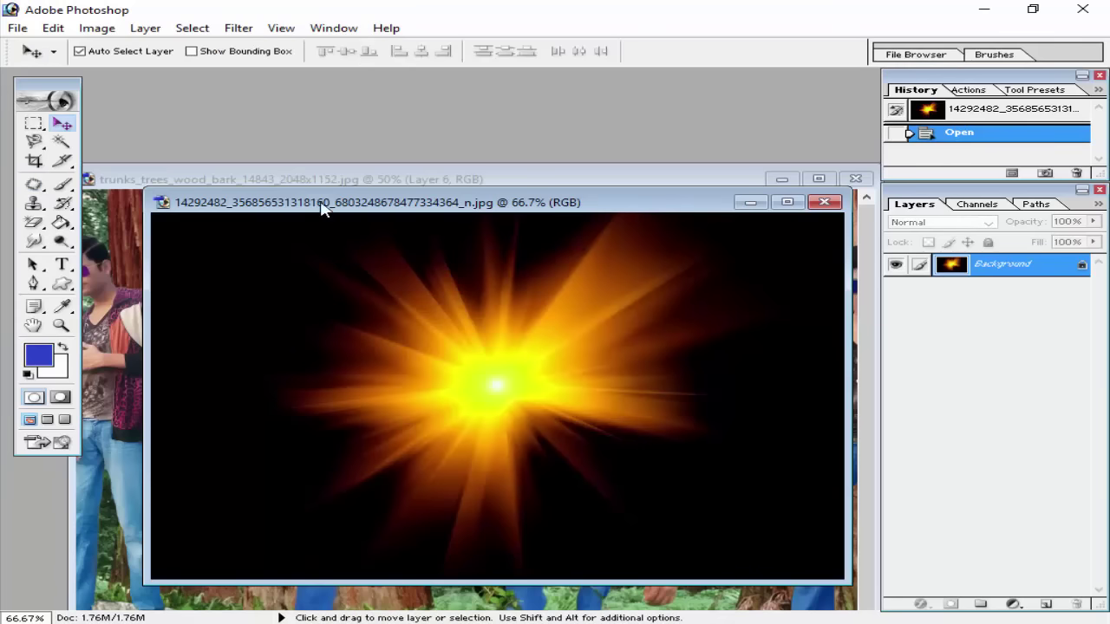
left_click_drag(458, 202, 197, 190)
left_click_drag(247, 295, 587, 441)
left_click(9, 539)
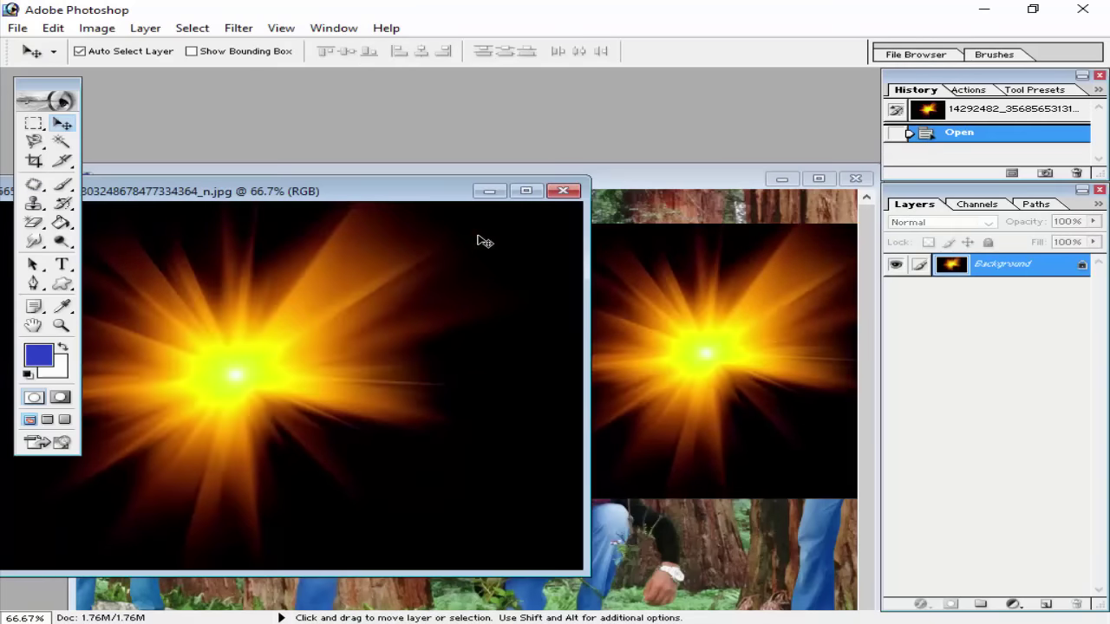
left_click(574, 192)
Close the stone image, enlarge the composite window, and shift the starburst down-left.
left_click_drag(625, 182, 540, 119)
key("ctrl+minus")
left_click(602, 186)
left_click(602, 186)
left_click_drag(815, 492, 927, 594)
left_click_drag(615, 113, 470, 124)
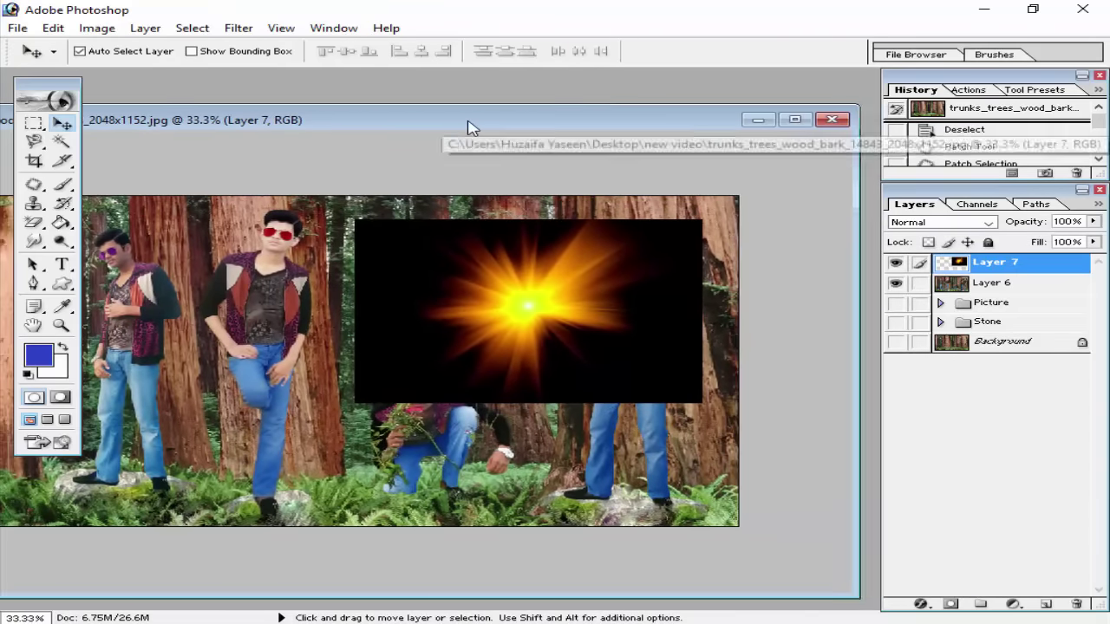
key("ctrl+plus")
left_click_drag(508, 243, 321, 349)
key("ctrl+minus")
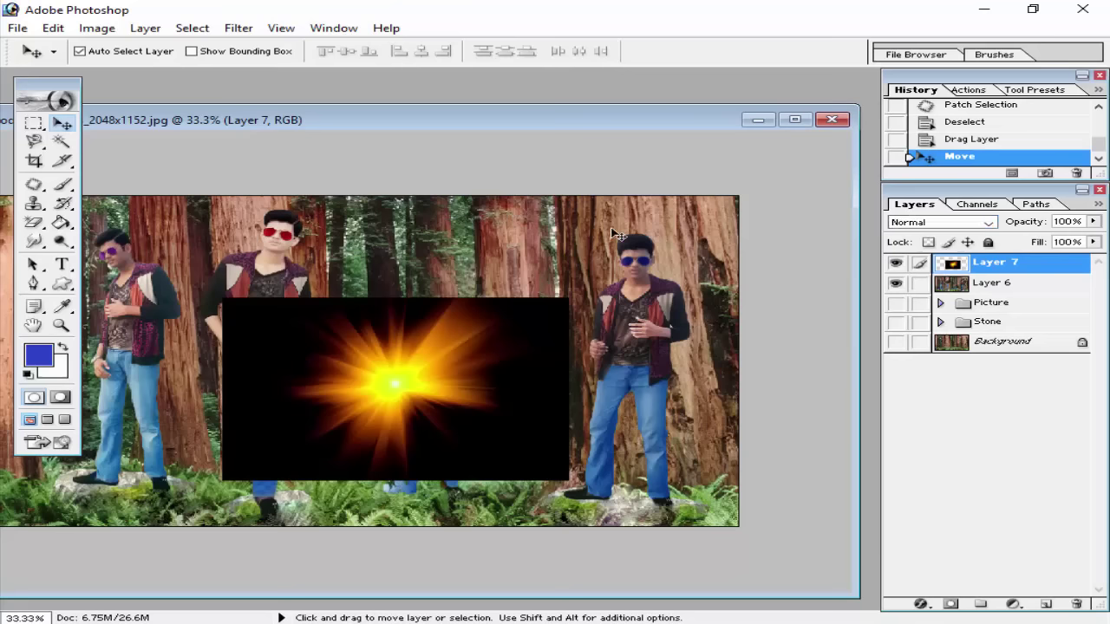
Blend the starburst in Screen mode, enlarge it to 239.4%, and place it at the treetops.
left_click(951, 223)
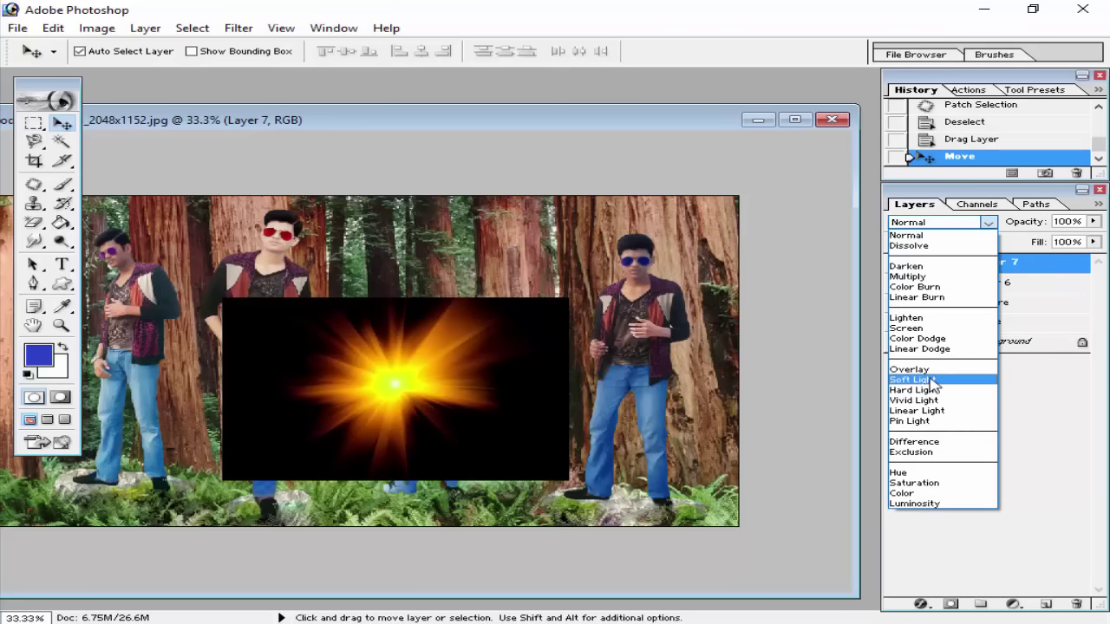
left_click(924, 330)
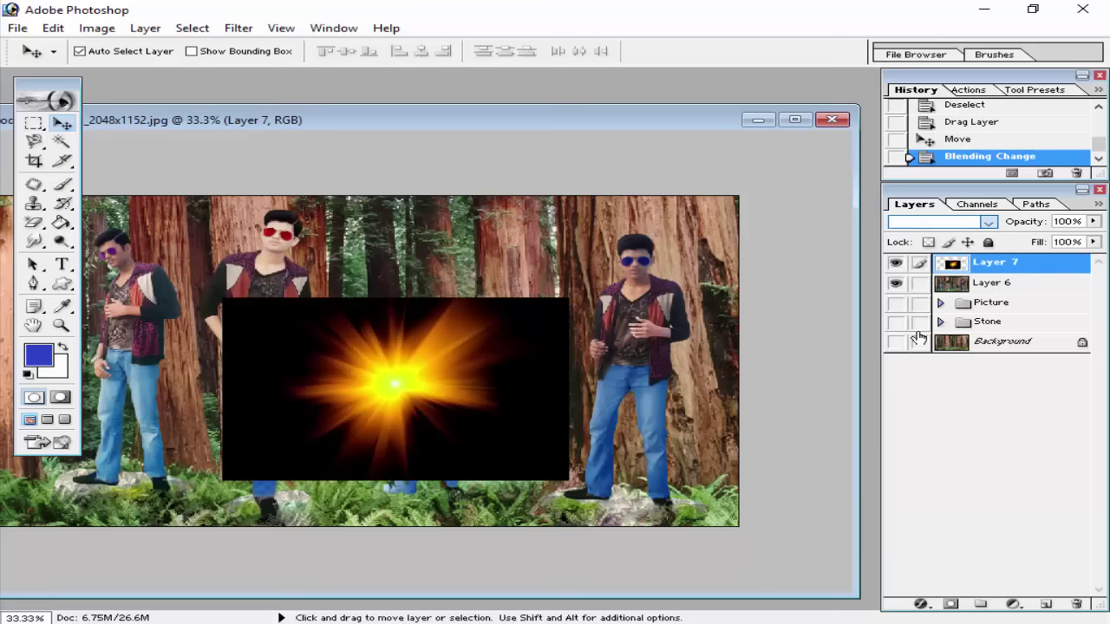
left_click_drag(398, 361, 456, 198)
key("ctrl+t")
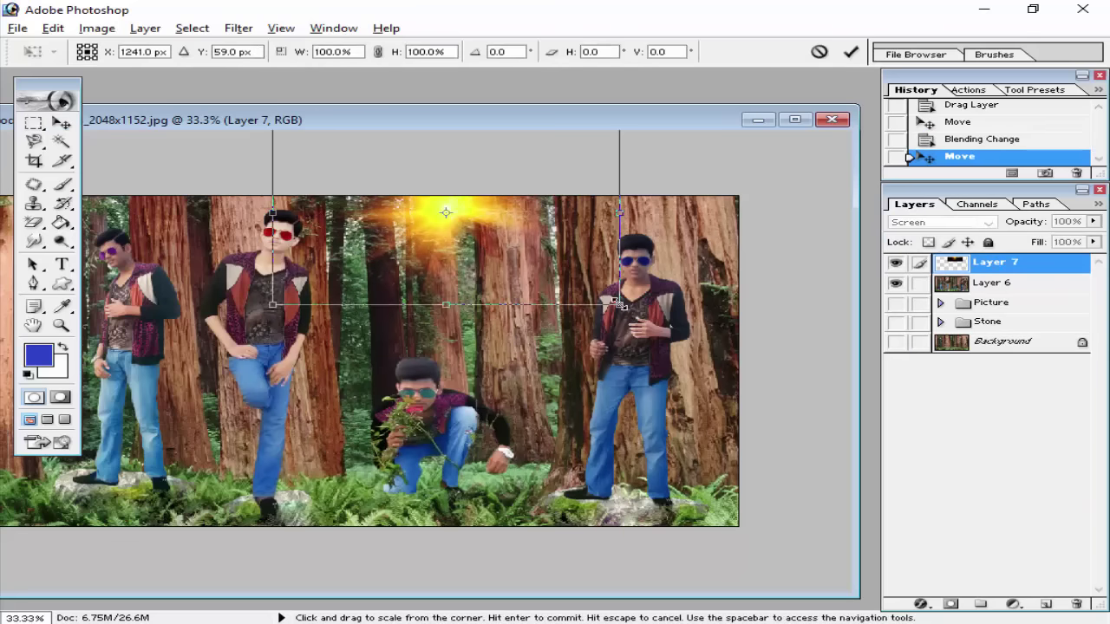
left_click_drag(618, 303, 852, 441)
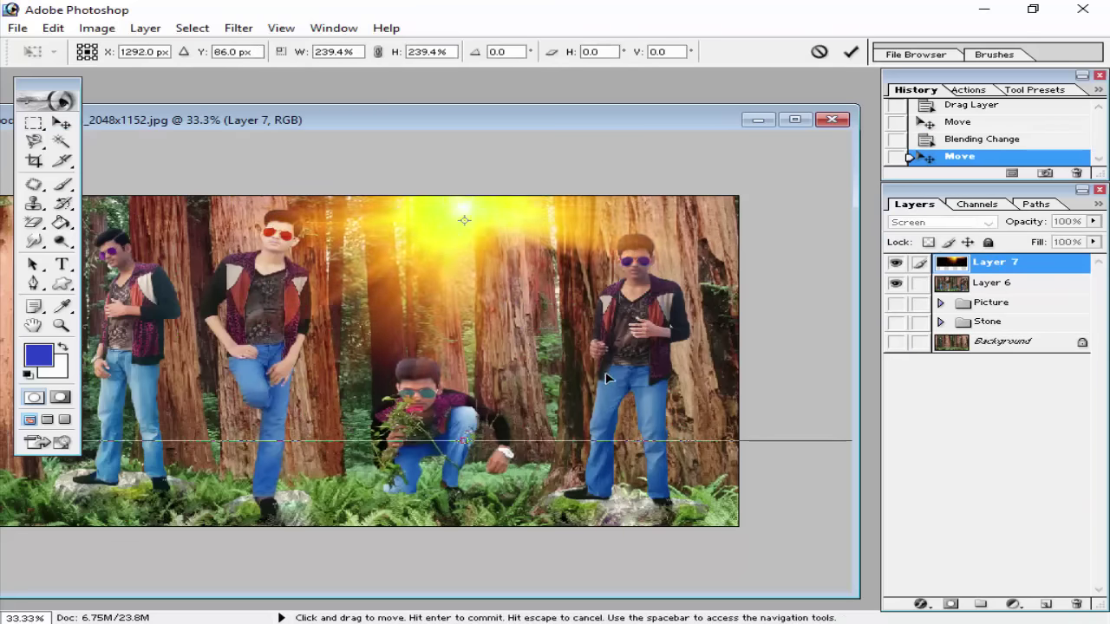
mouse_move(607, 378)
left_mouse_down()
mouse_move(617, 374)
mouse_move(587, 375)
left_mouse_up()
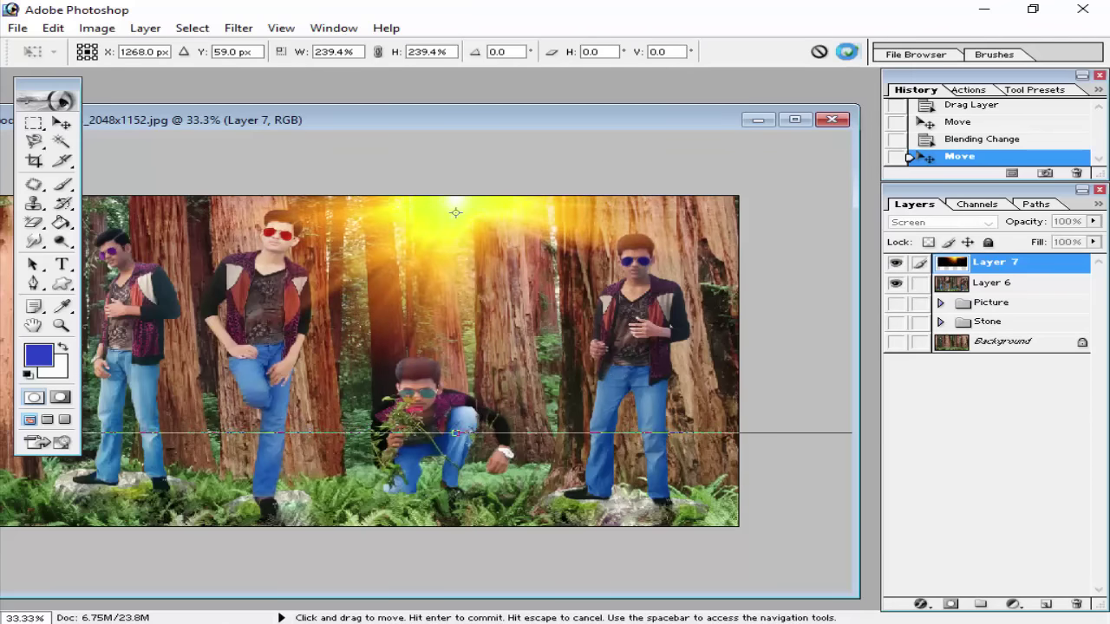
left_click(847, 51)
double_click(450, 122)
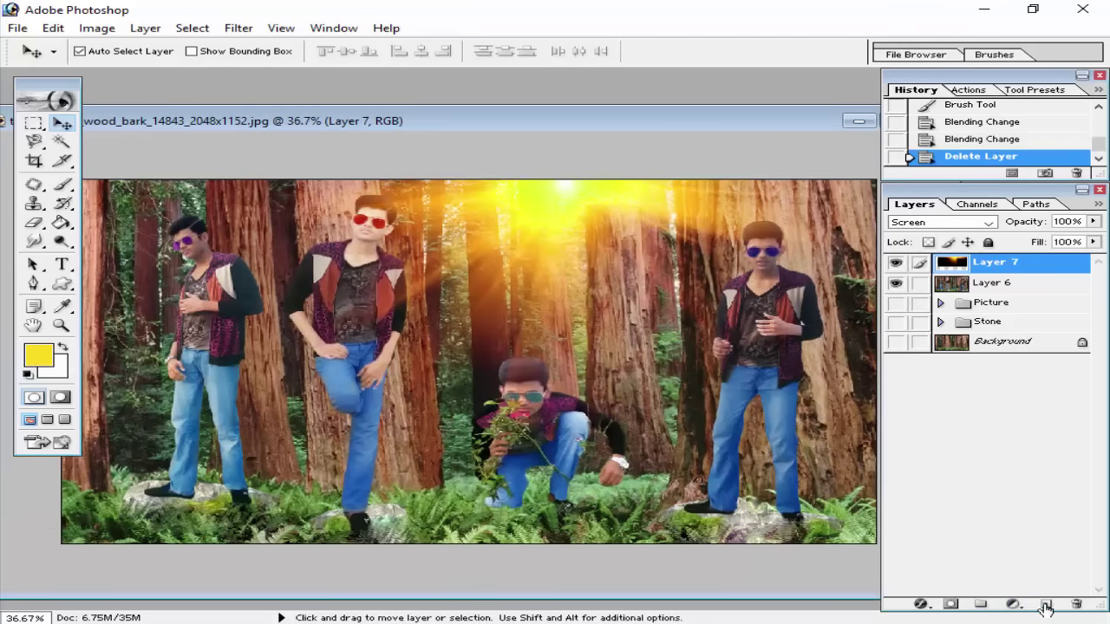
Add a new layer and set up a size-312 soft brush in orange ffa200.
left_click(1046, 604)
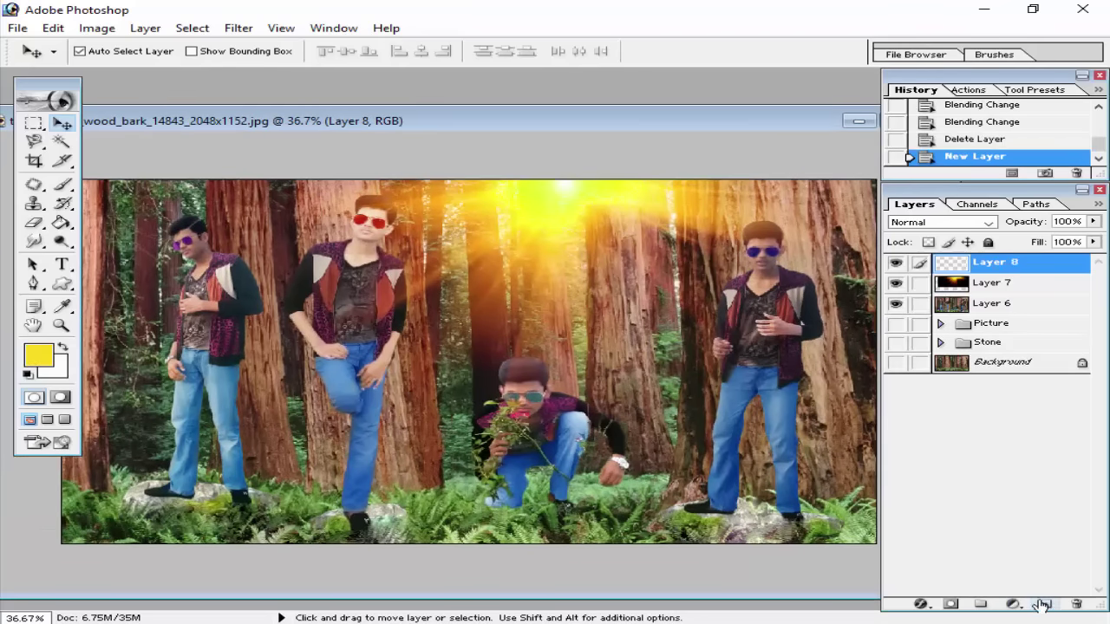
left_click(38, 355)
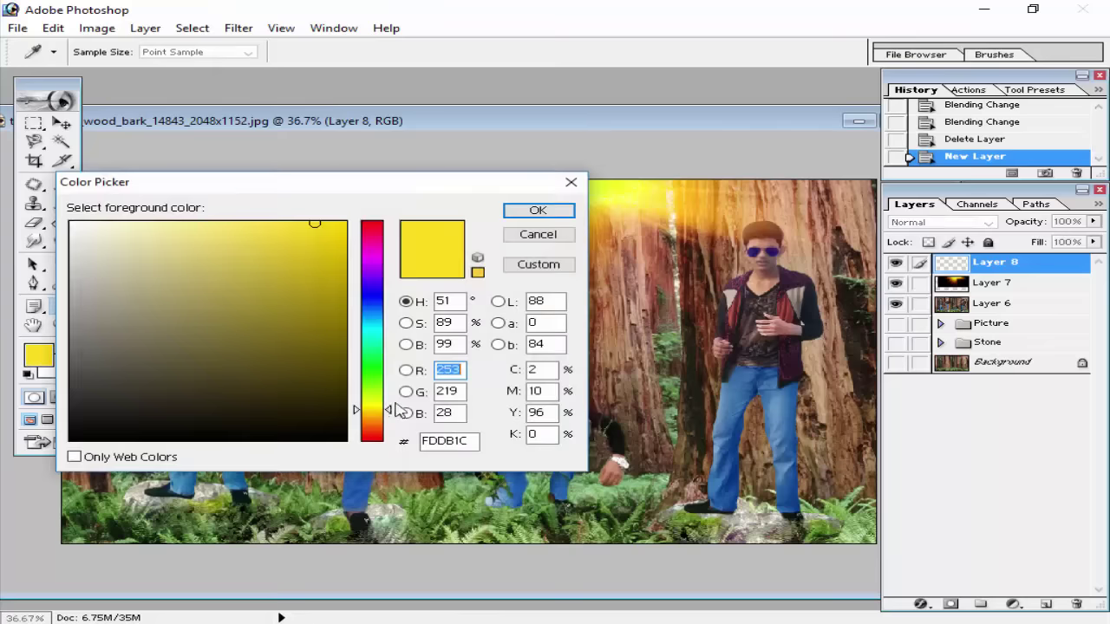
double_click(471, 439)
type("ffa")
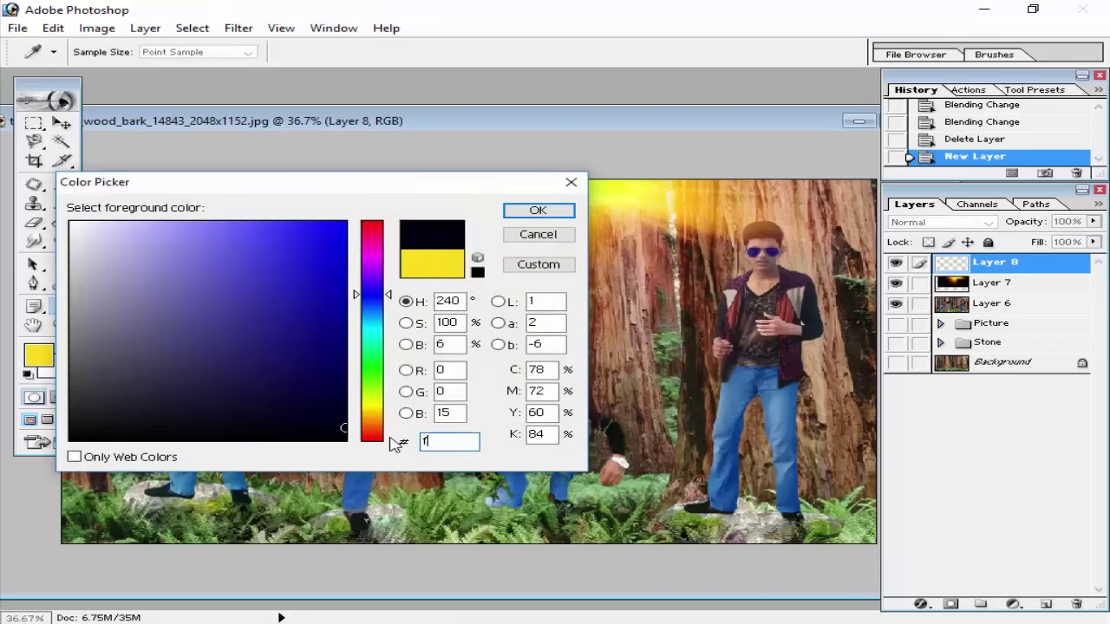
type("200")
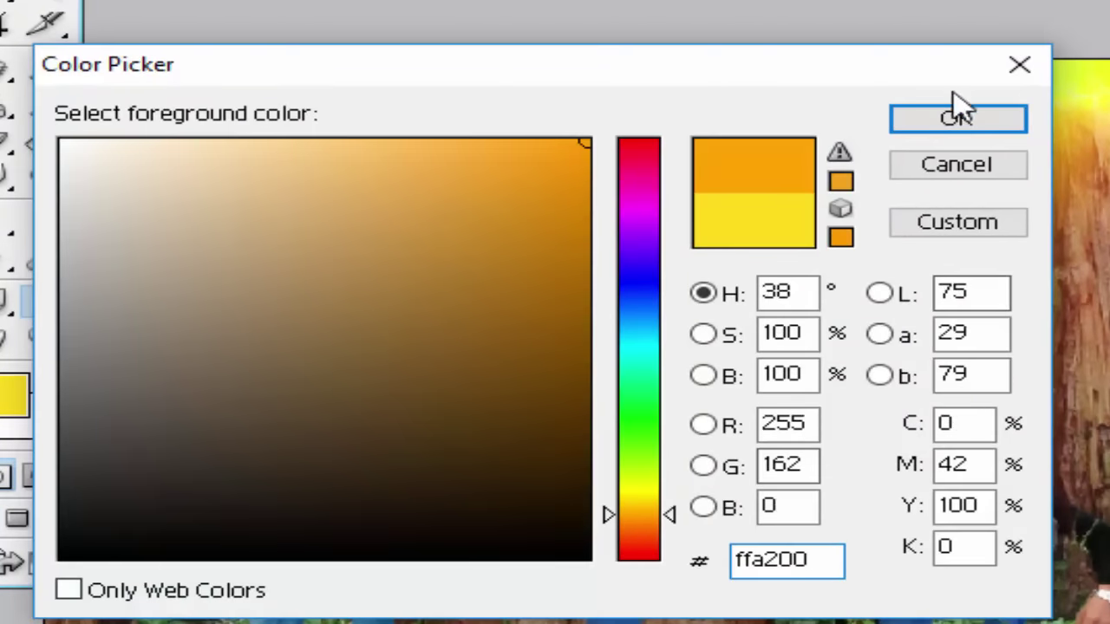
left_click(959, 118)
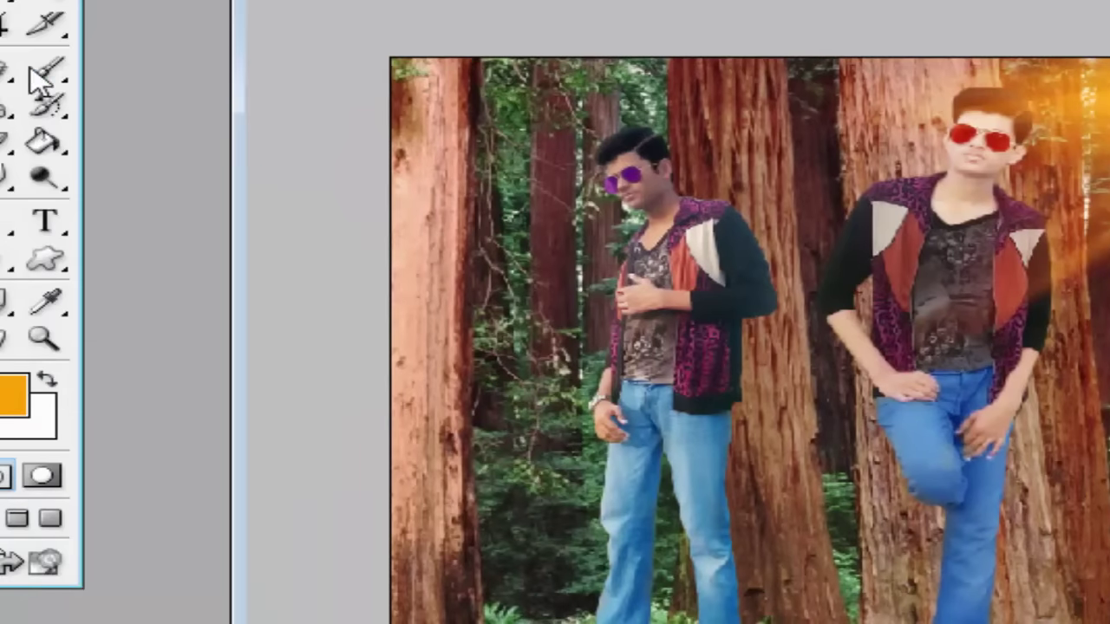
left_click(35, 76)
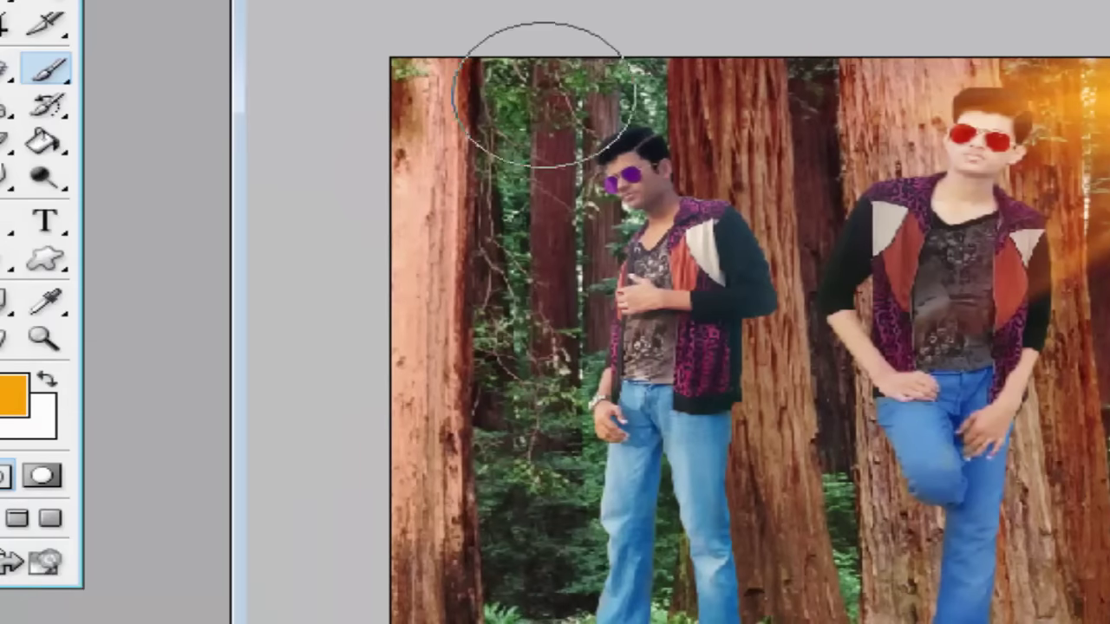
right_click(874, 143)
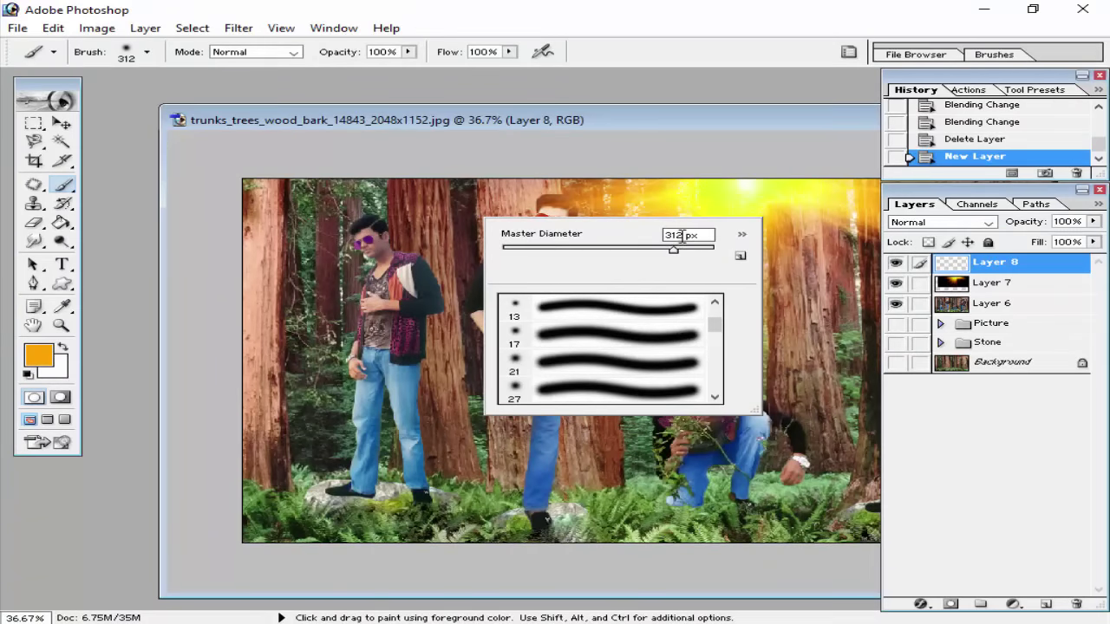
Set Layer 8 to Soft Light and paint orange glow across the treetops, reviewing at 33.3%.
left_click(988, 223)
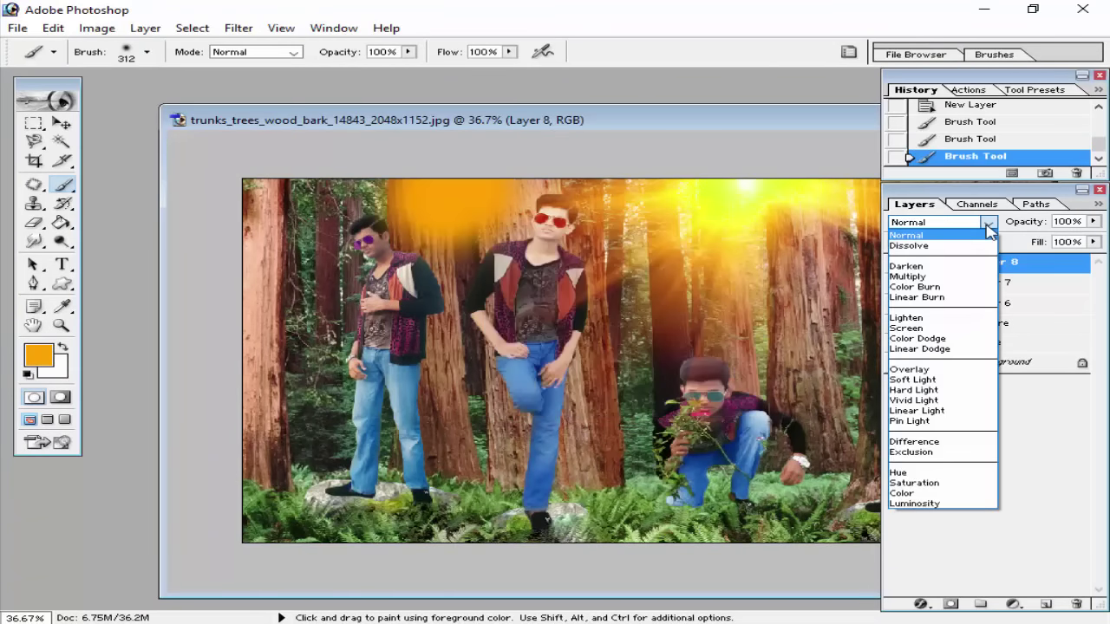
left_click(912, 378)
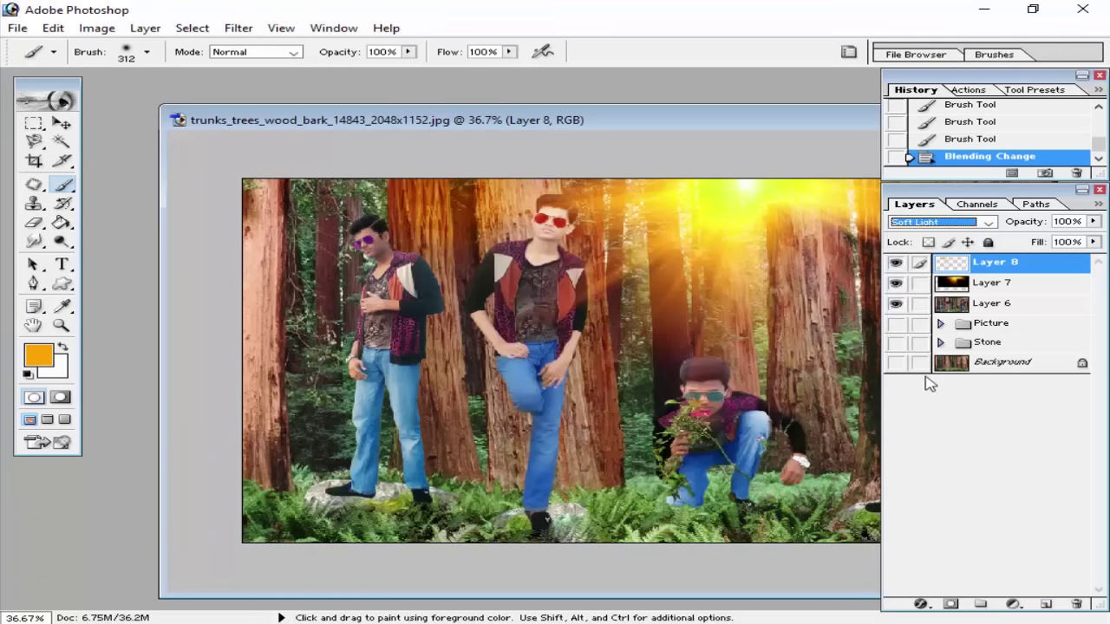
left_click(453, 193)
left_click(476, 192)
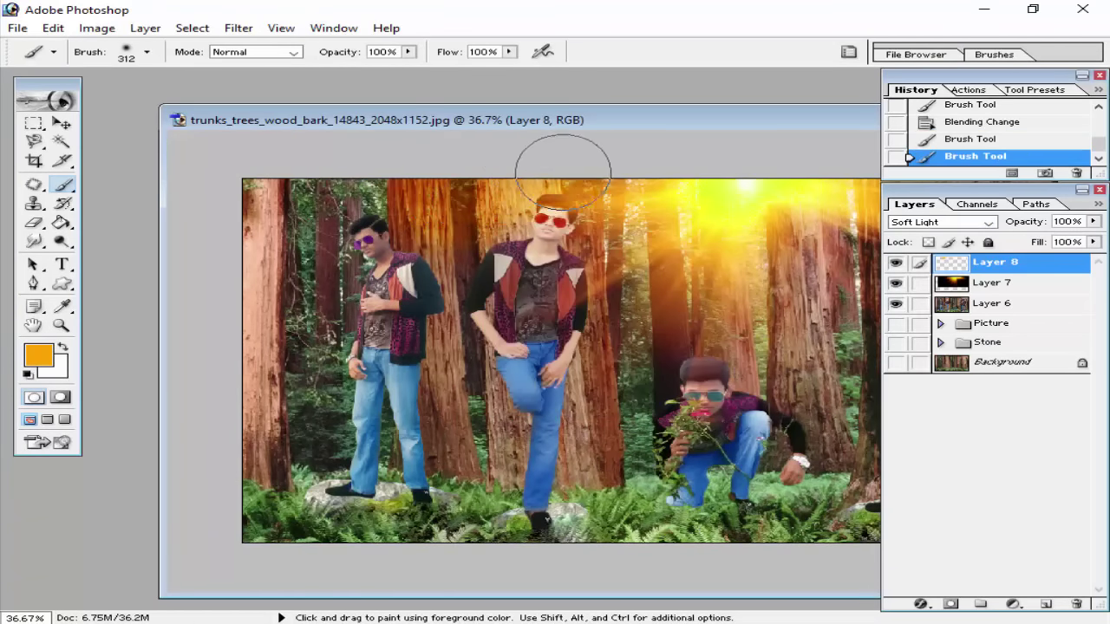
left_click(562, 172)
left_click(444, 185)
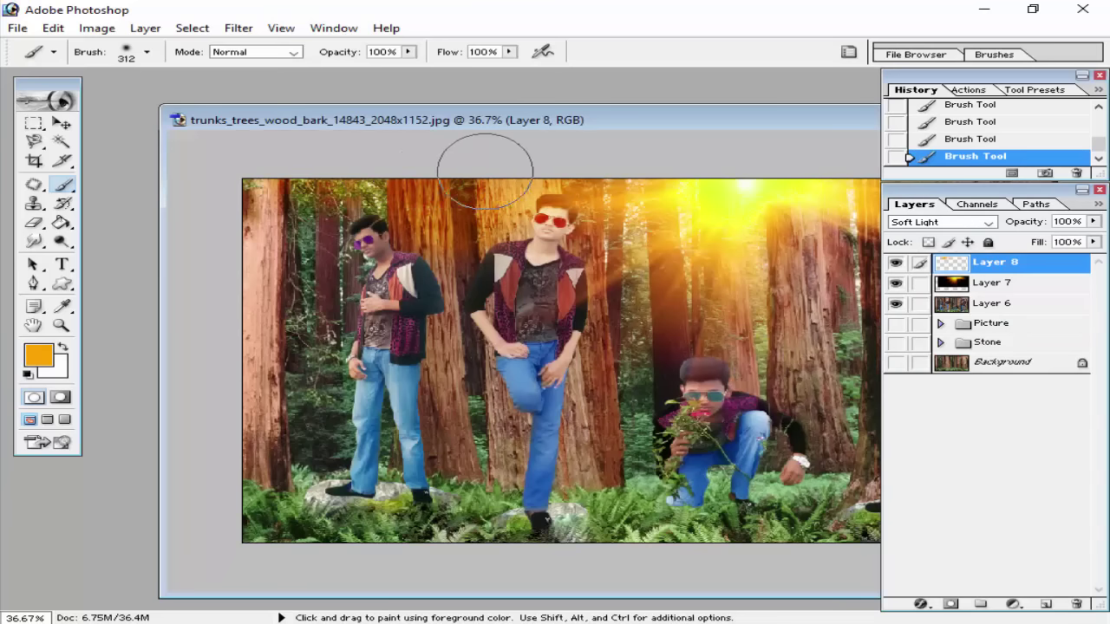
left_click_drag(650, 127, 508, 117)
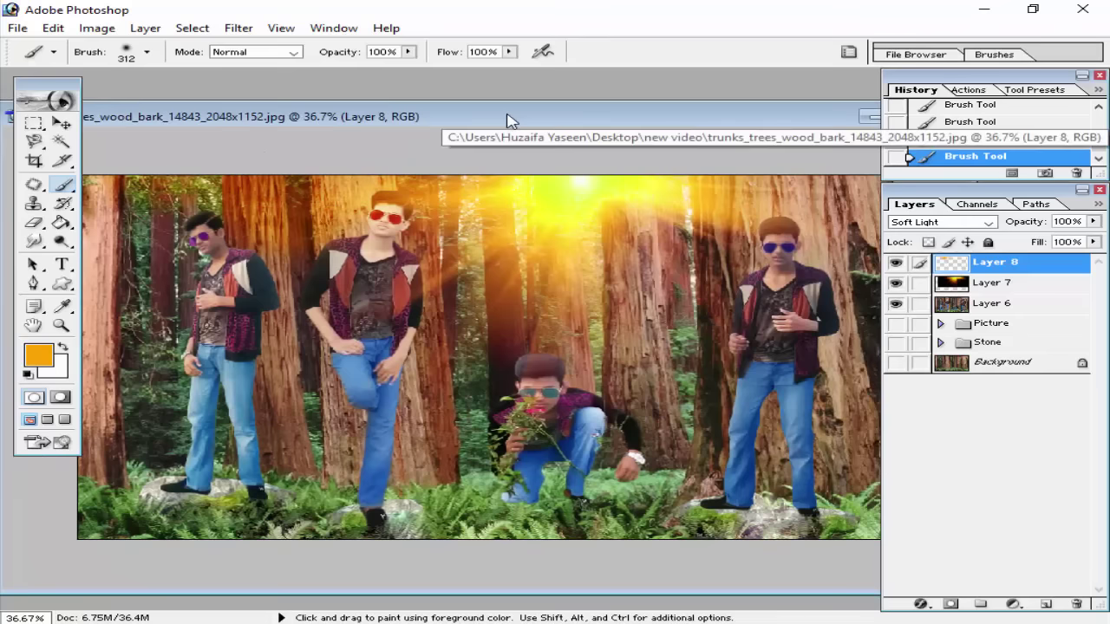
key("ctrl+minus")
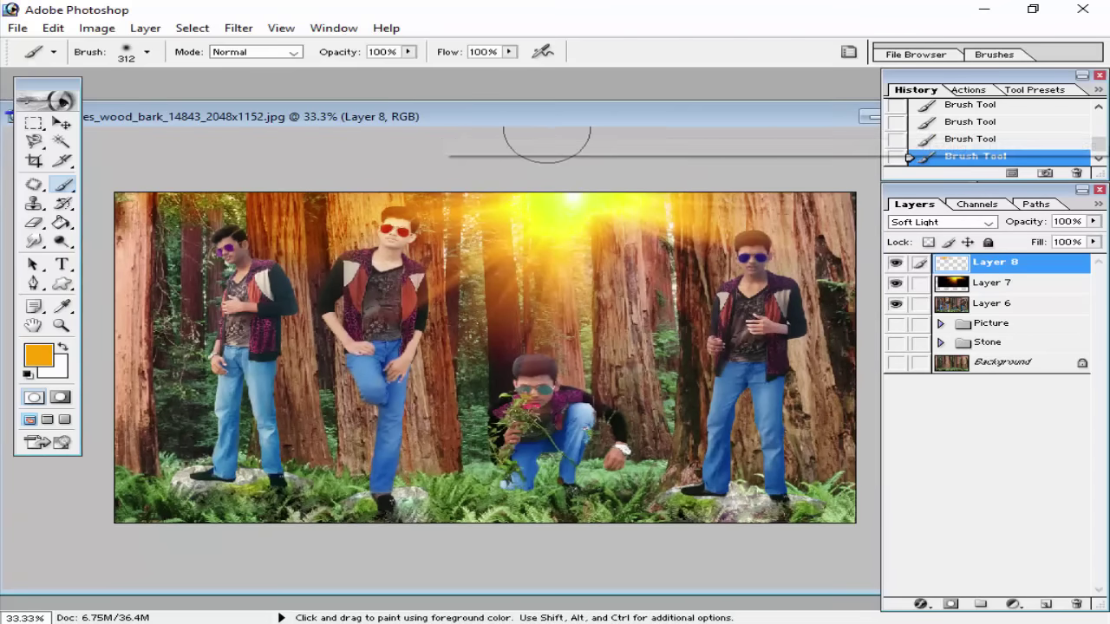
left_click_drag(626, 126, 497, 126)
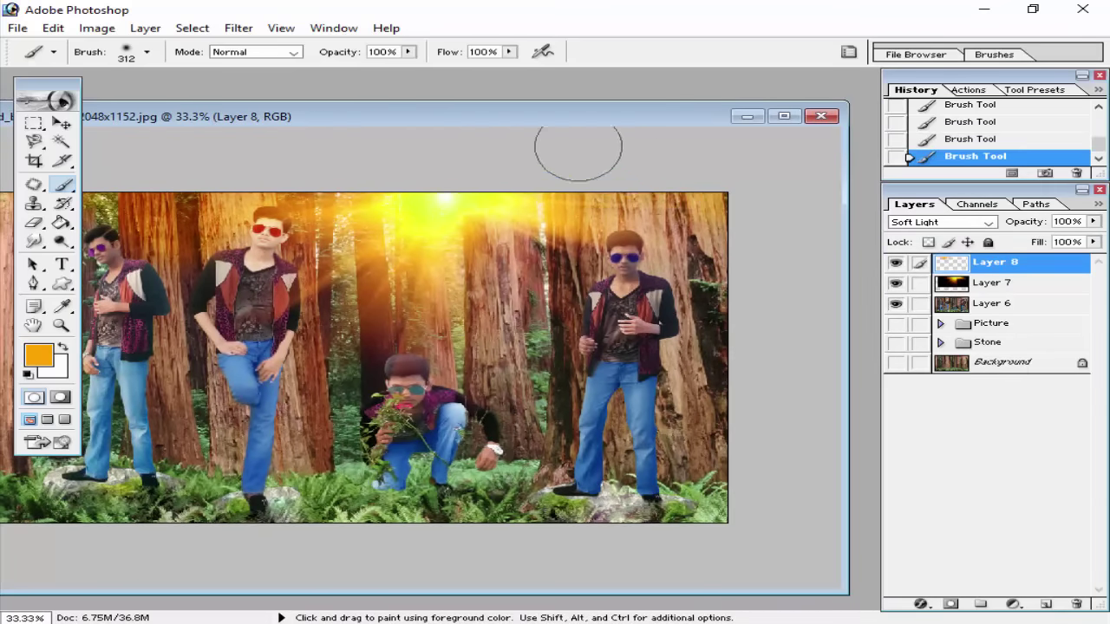
key("ctrl+minus")
left_click_drag(508, 114, 582, 101)
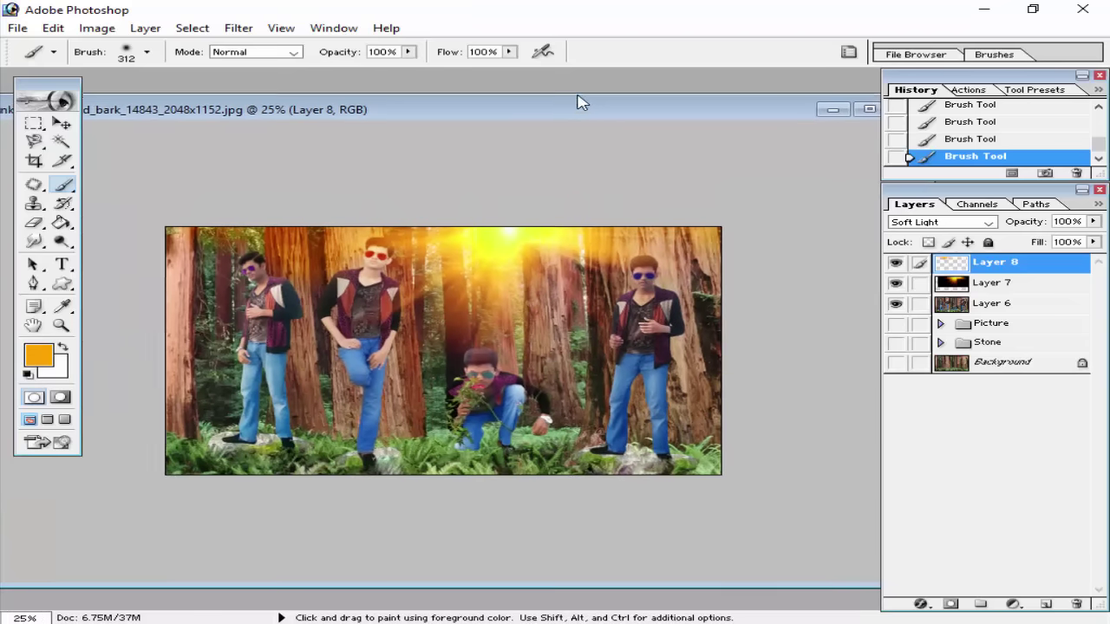
key("ctrl+plus")
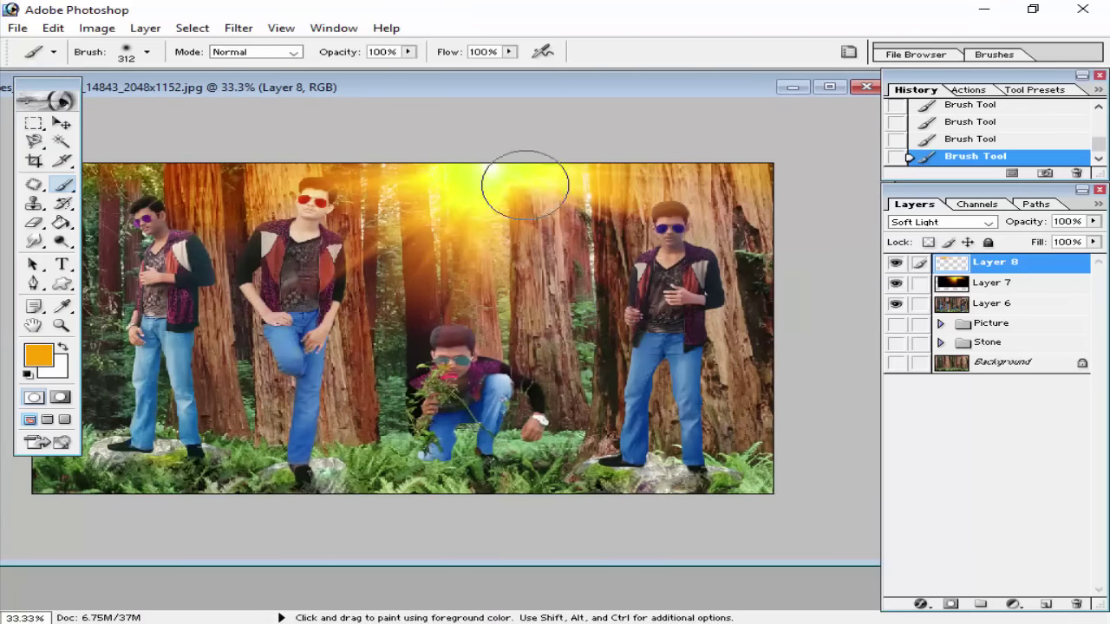
left_click_drag(451, 95, 504, 104)
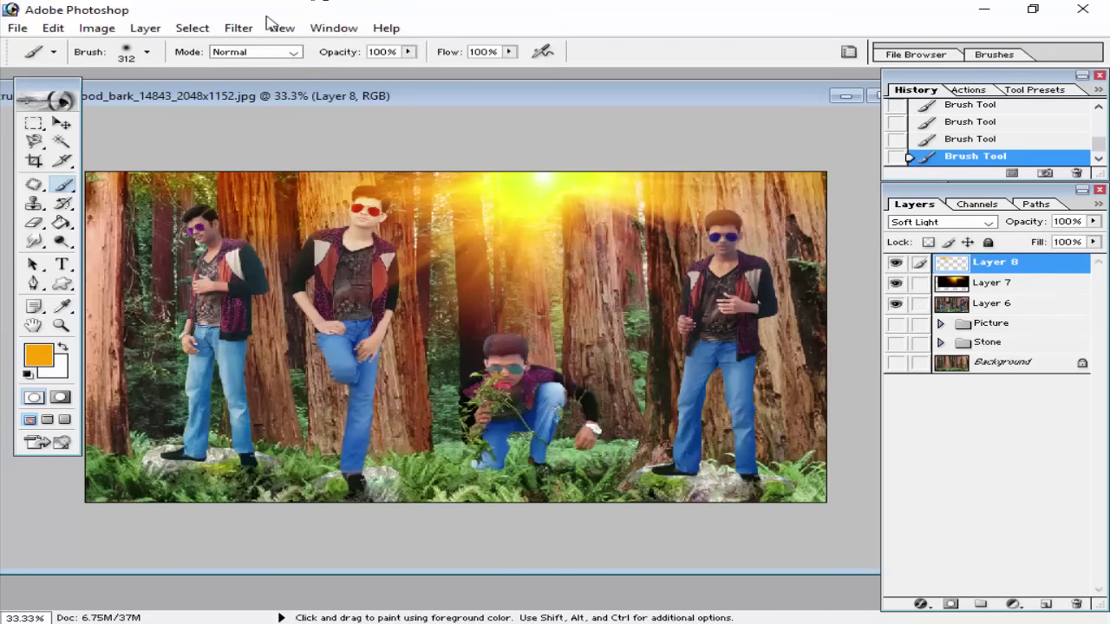
Auto Levels Layer 8, then fill new Layer 9 with a merged copy via Apply Image.
left_click(97, 28)
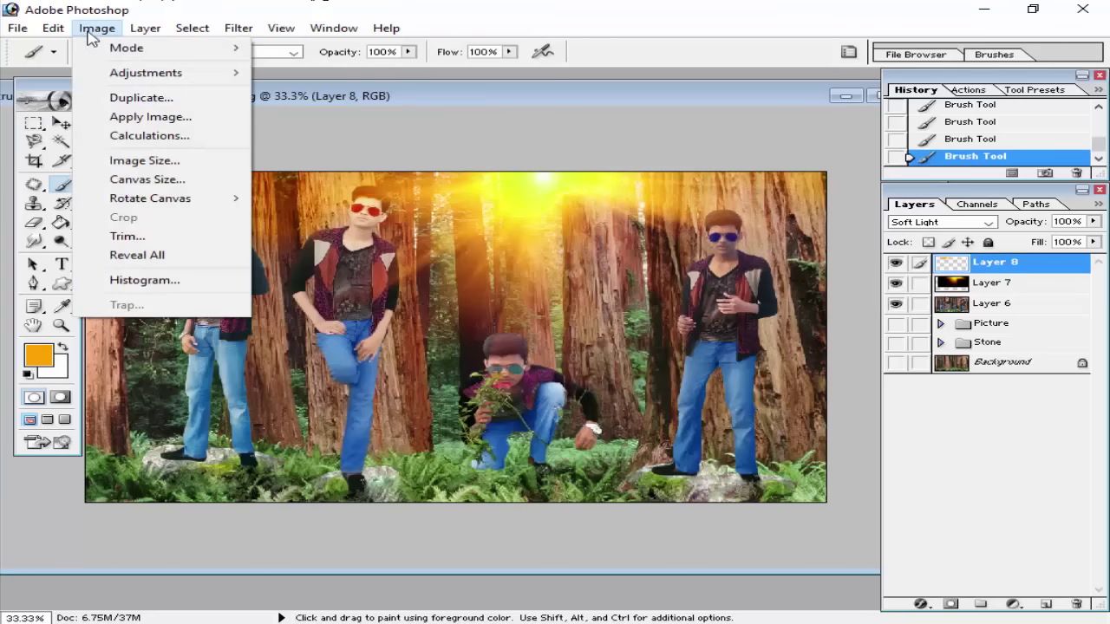
mouse_move(110, 74)
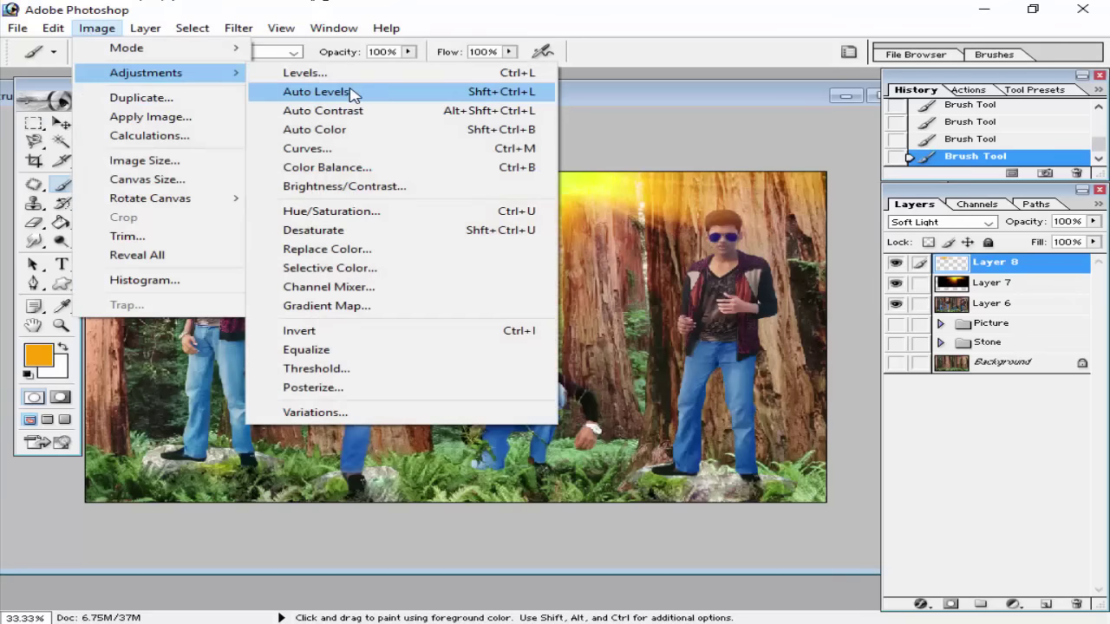
left_click(306, 91)
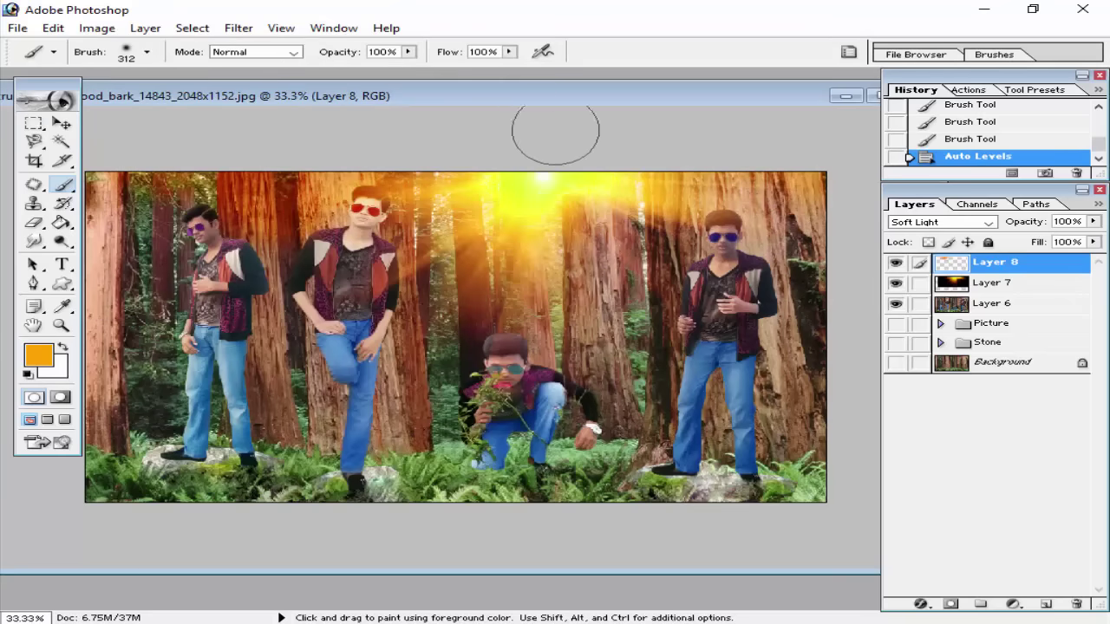
left_click(1048, 605)
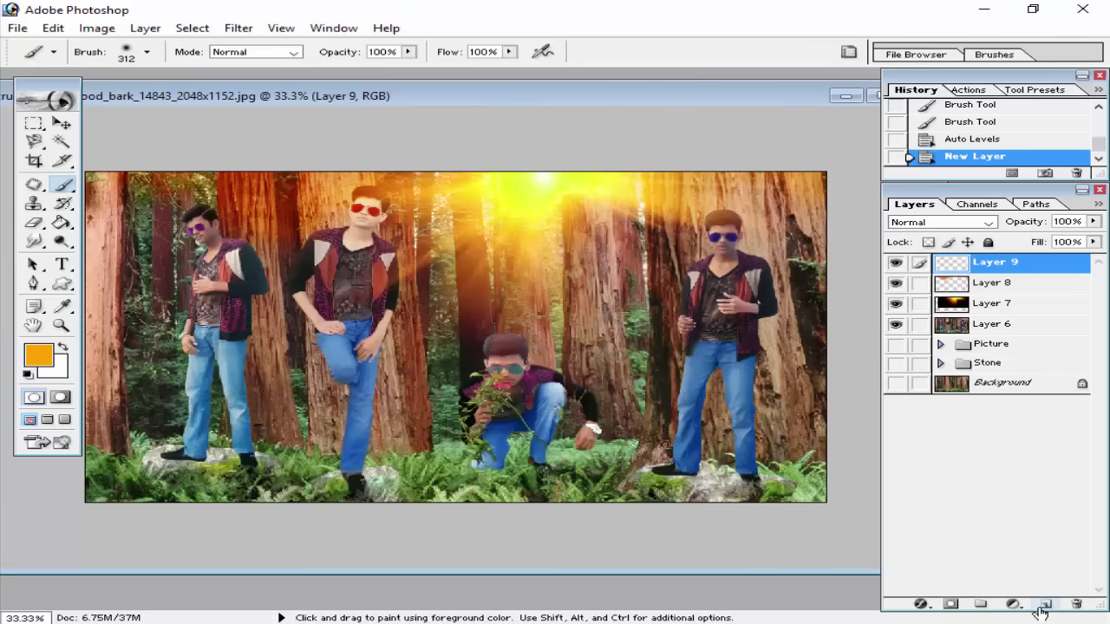
left_click(96, 28)
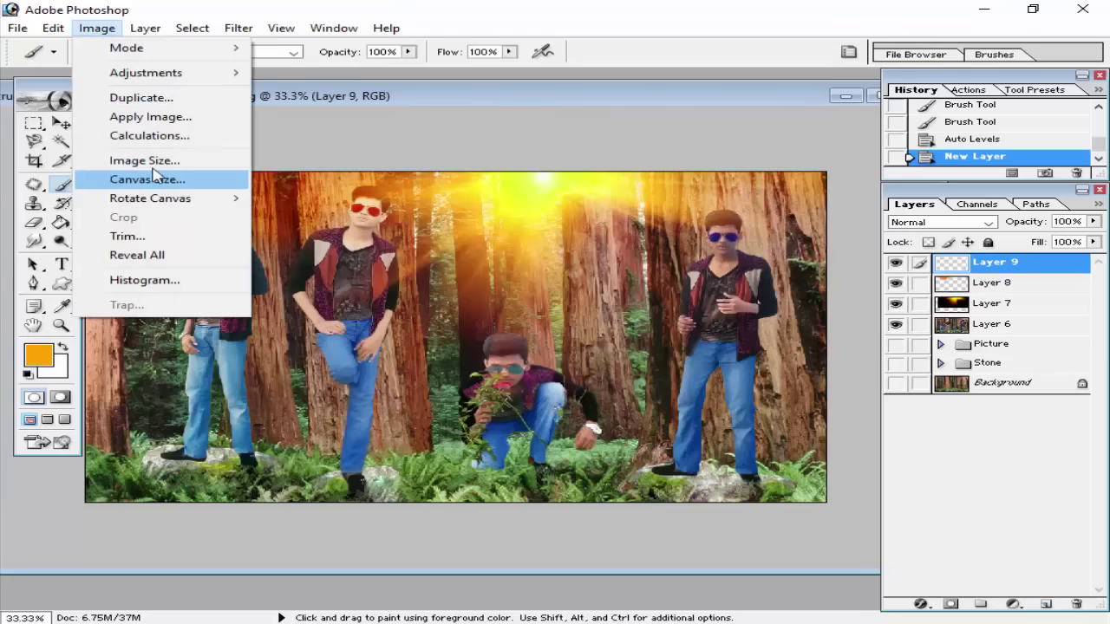
left_click(147, 116)
left_click(735, 237)
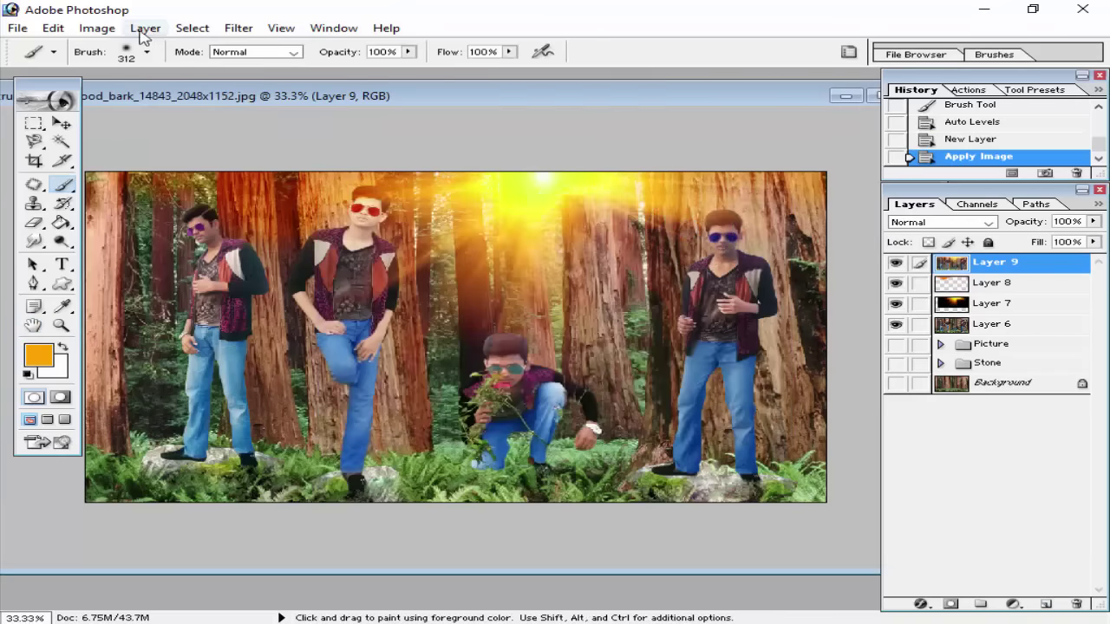
Try Auto Levels on Layer 9, undo it, and apply Auto Contrast instead.
left_click(97, 27)
mouse_move(144, 72)
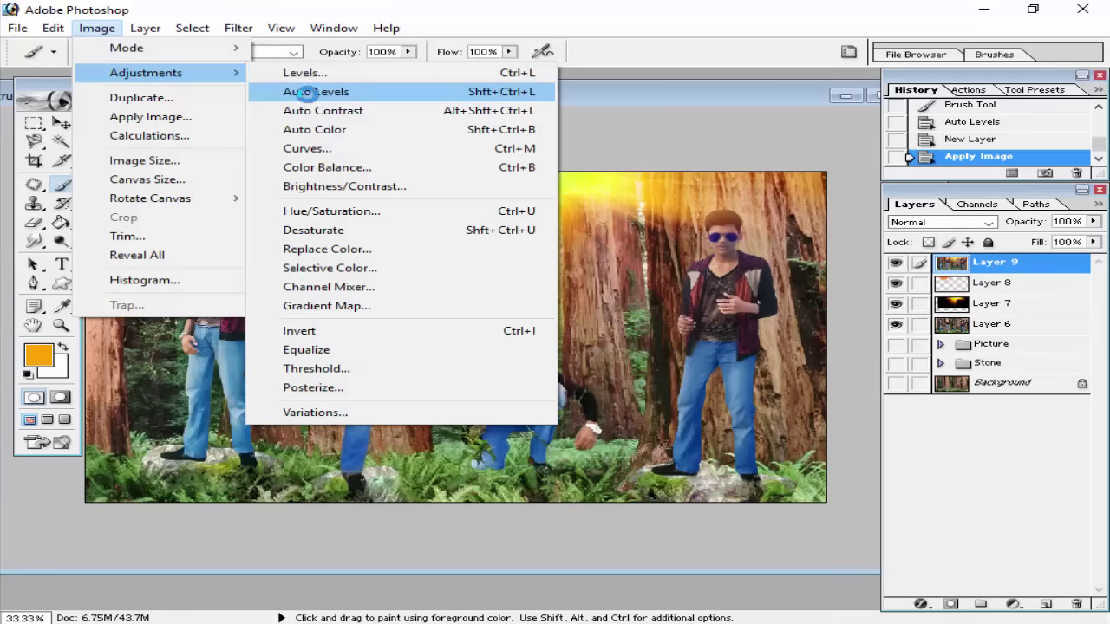
left_click(308, 93)
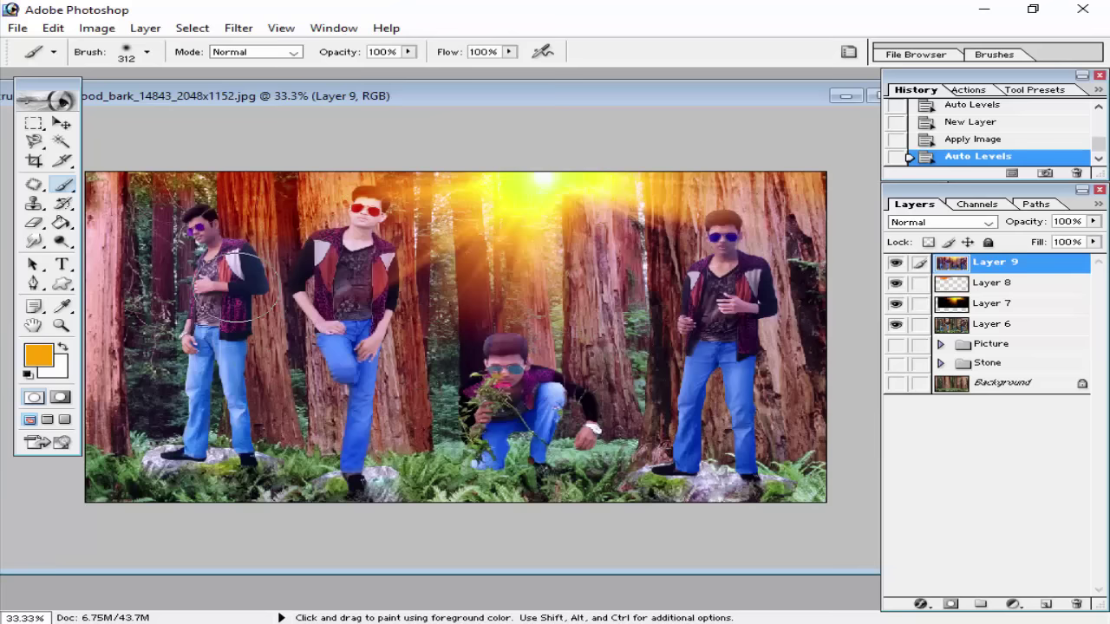
left_click(998, 143)
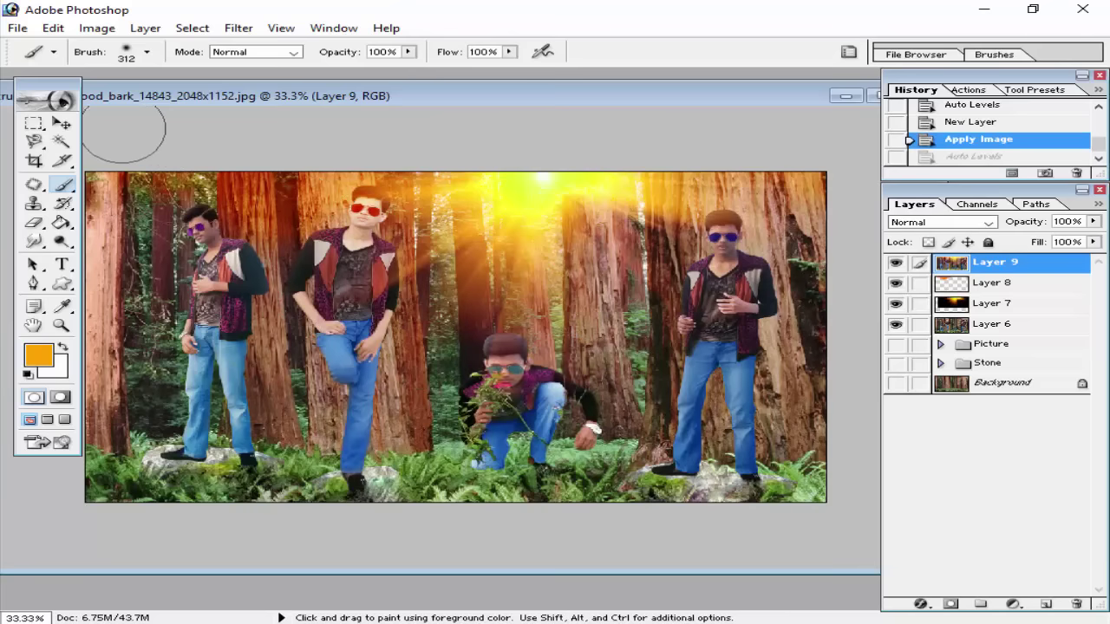
left_click(97, 28)
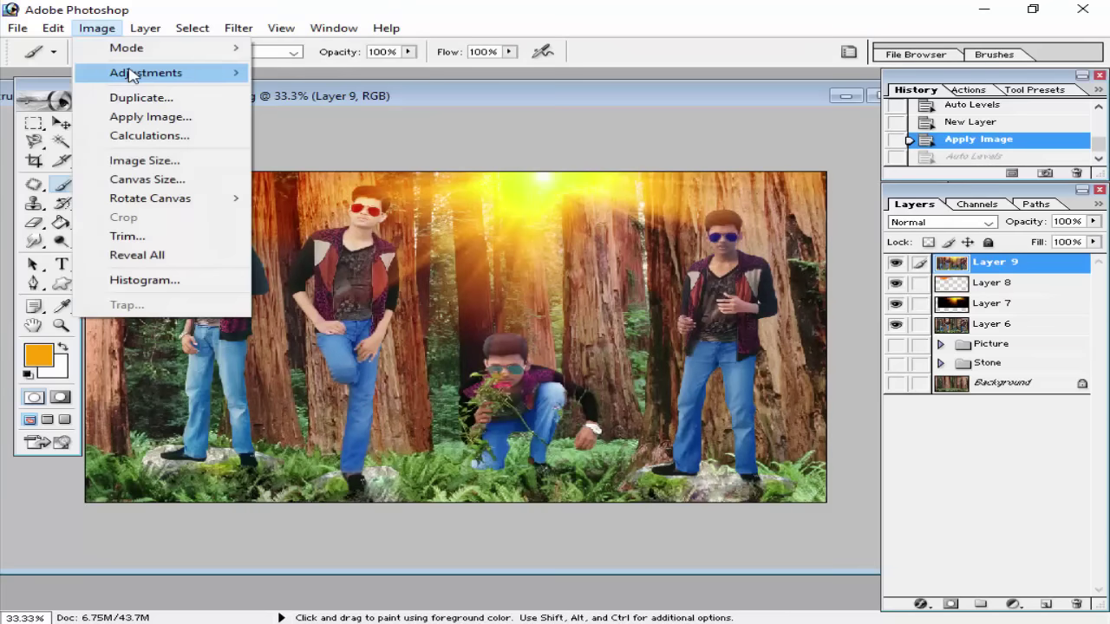
mouse_move(135, 72)
left_click(320, 107)
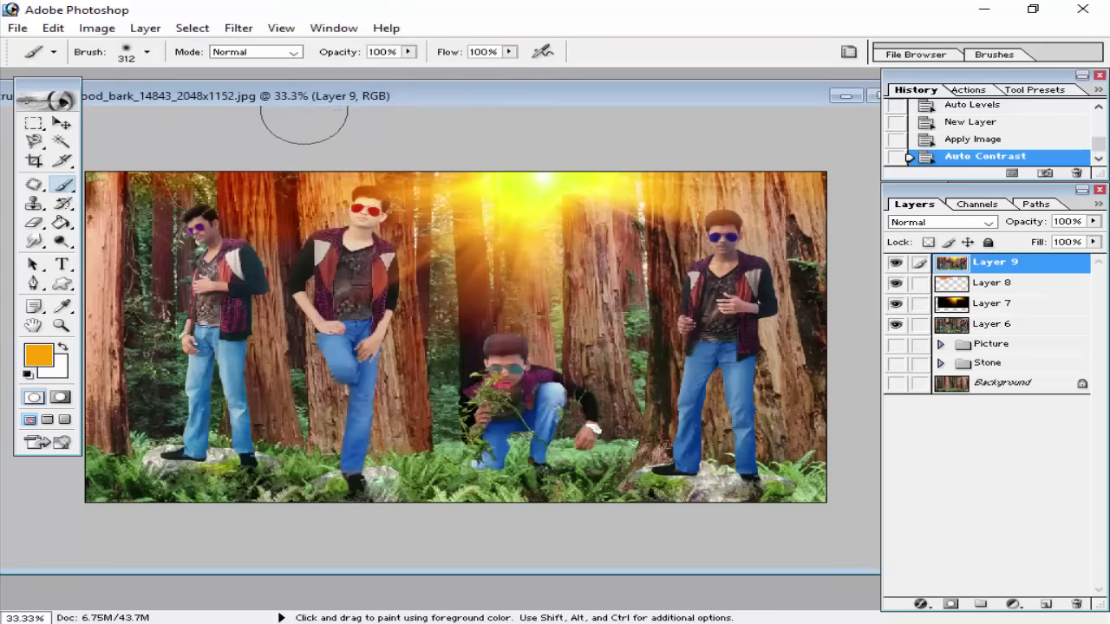
left_click(897, 263)
Try Auto Color on Layer 9, compare it, and revert to the Auto Contrast state in History.
left_click(145, 28)
mouse_move(97, 28)
mouse_move(147, 73)
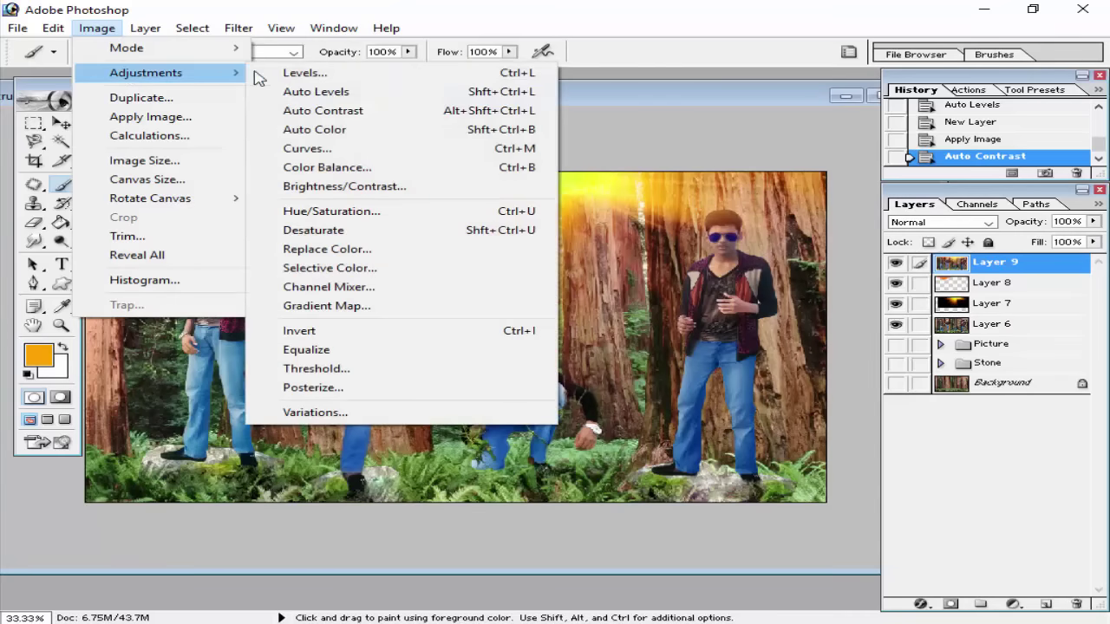
left_click(332, 130)
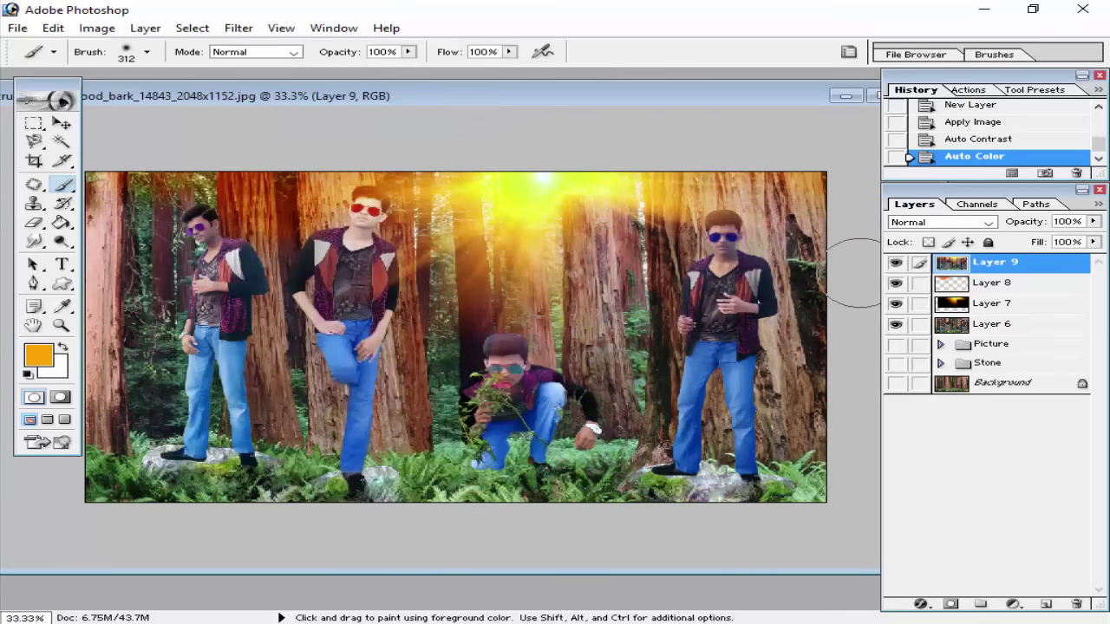
left_click(899, 262)
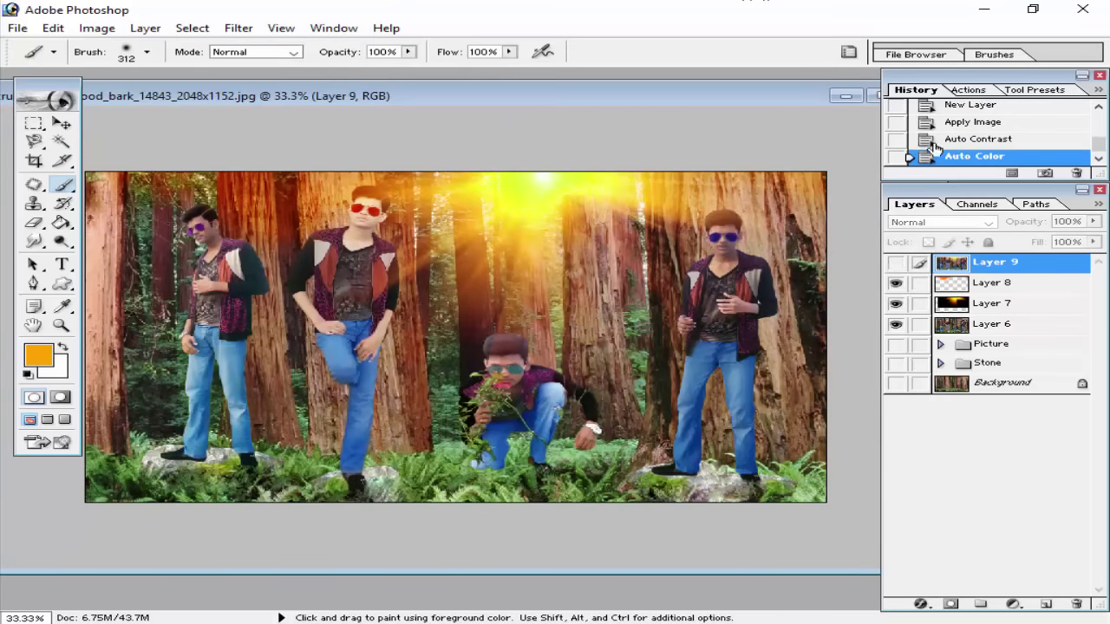
left_click(896, 263)
left_click(967, 140)
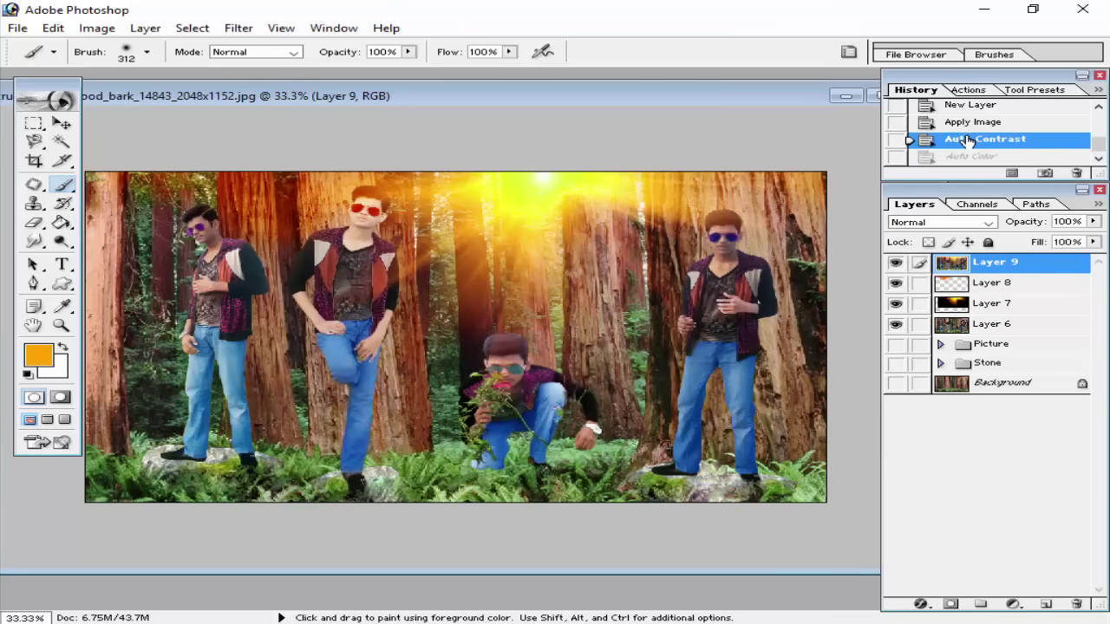
left_click(964, 158)
left_click(962, 145)
key("v")
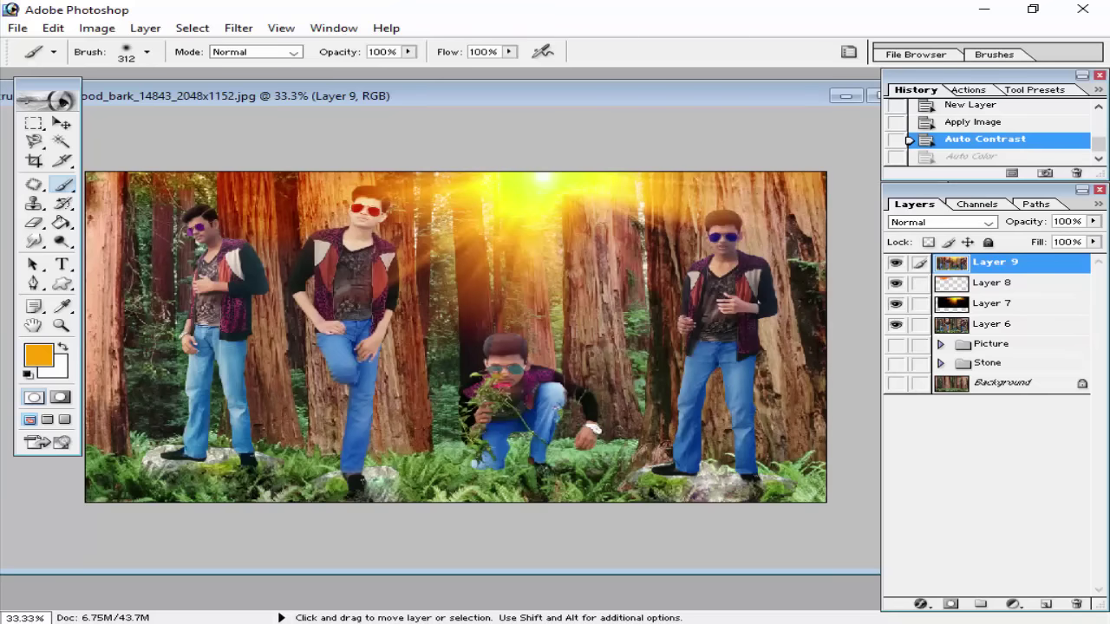
Open Curves and try raising the RGB curve, then reset it and lift the Green channel.
left_click(97, 28)
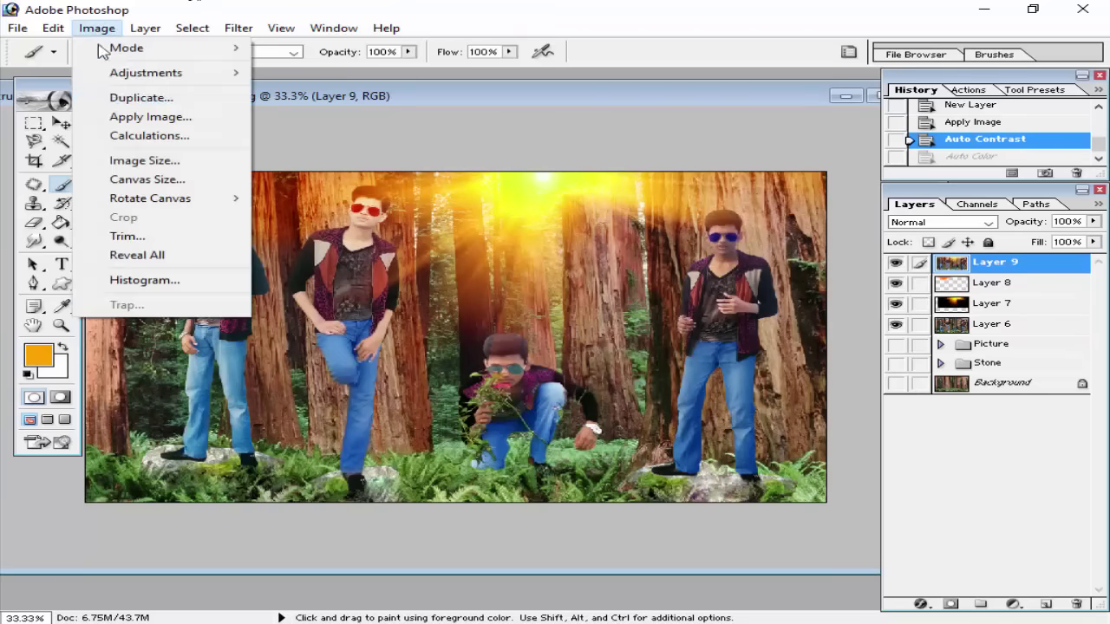
mouse_move(131, 77)
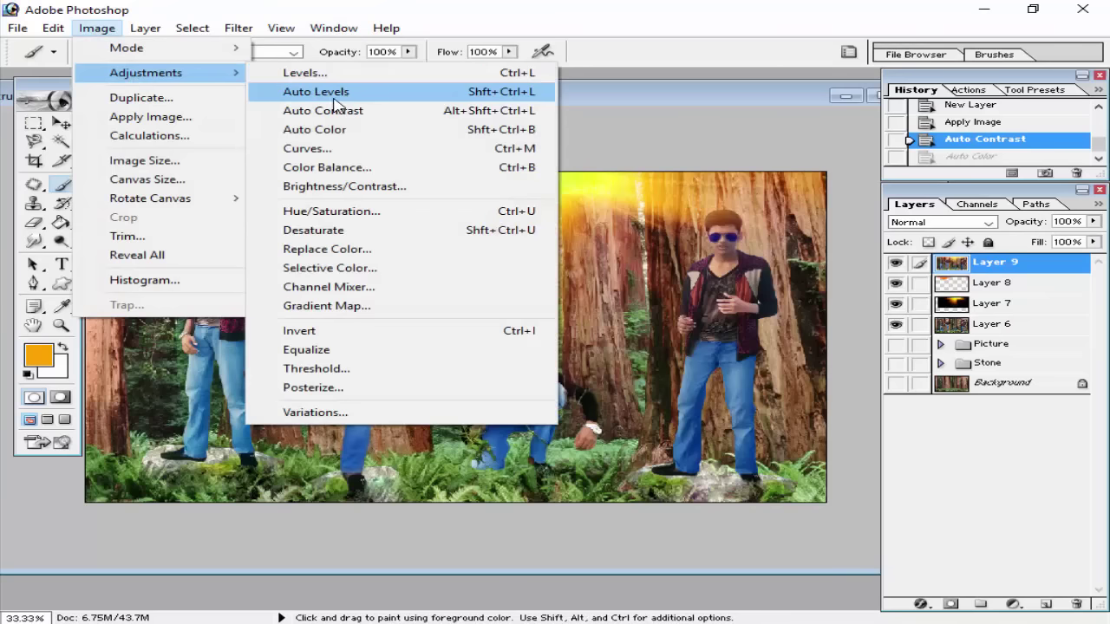
left_click(329, 149)
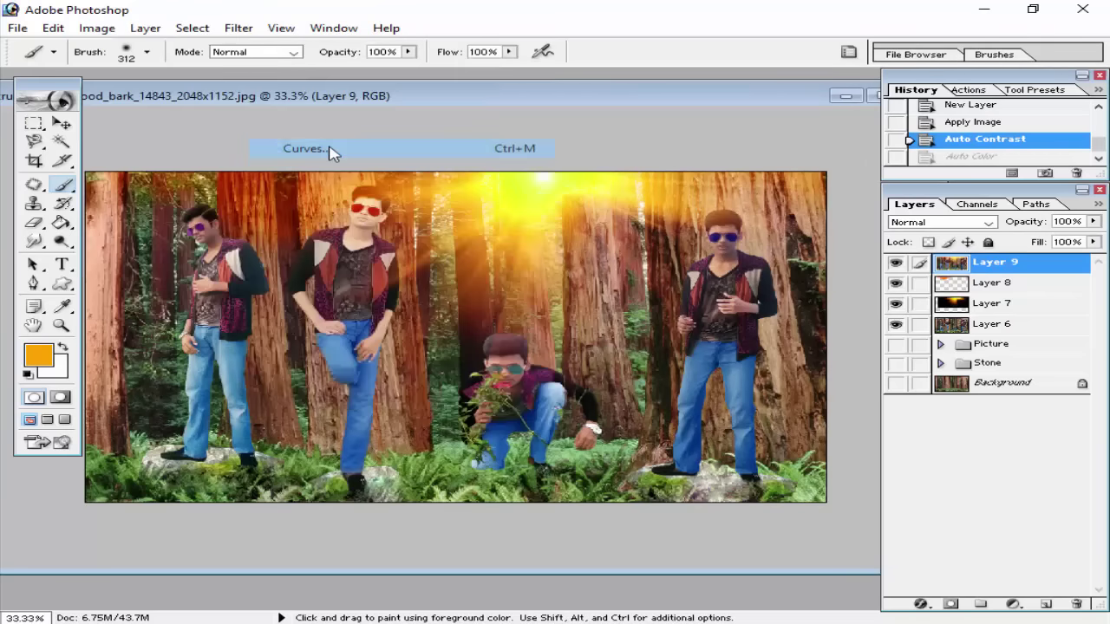
left_click_drag(825, 142, 862, 137)
mouse_move(879, 255)
left_mouse_down()
mouse_move(867, 237)
mouse_move(882, 254)
mouse_move(884, 242)
left_mouse_up()
left_click(884, 159)
left_click(878, 205)
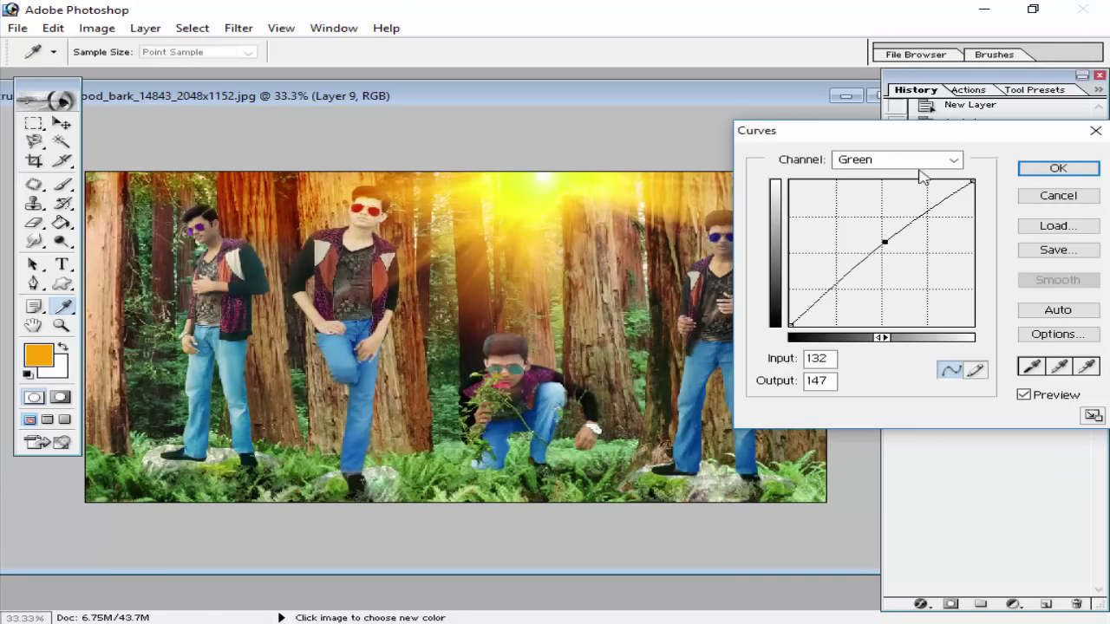
left_click_drag(953, 132, 870, 188)
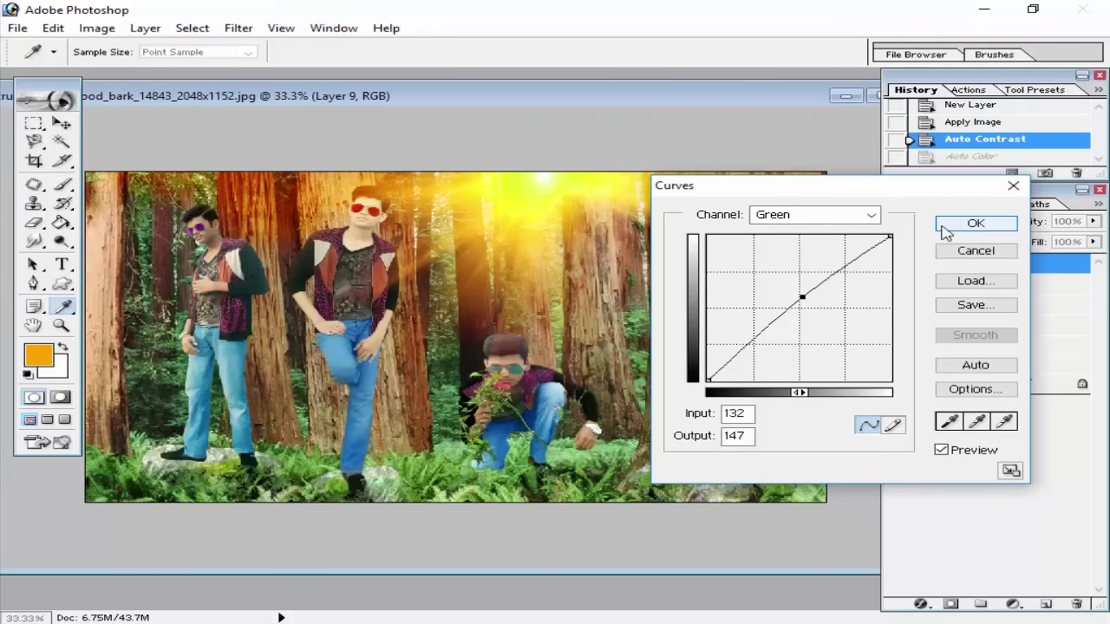
Lift the Red and Blue channel midtones slightly and apply the Curves adjustment.
left_click(870, 214)
left_click(800, 241)
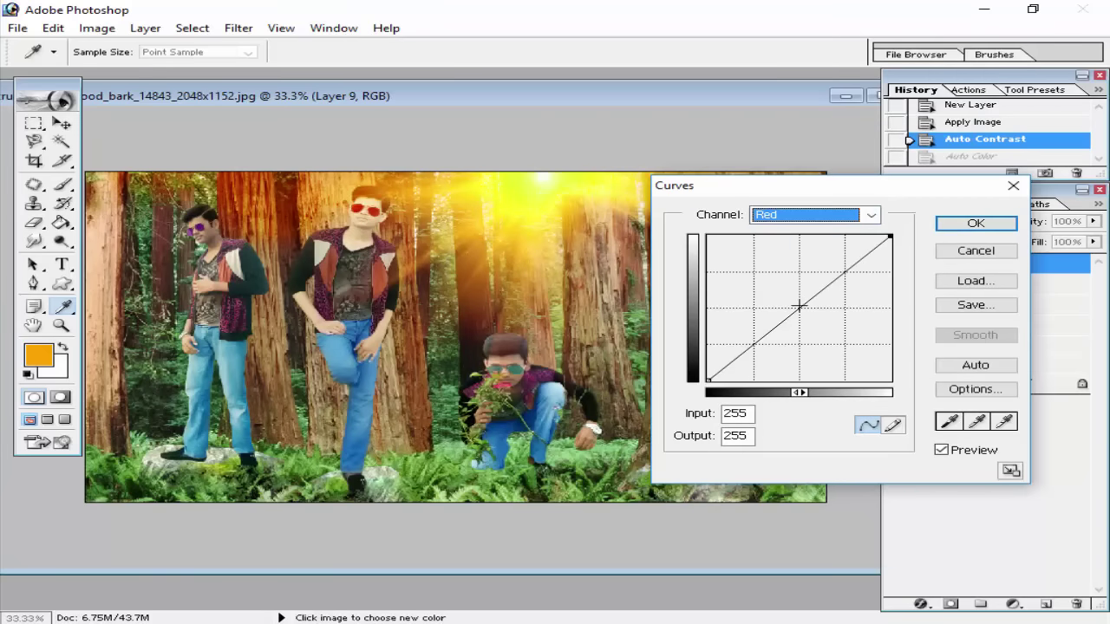
left_click_drag(798, 306, 796, 304)
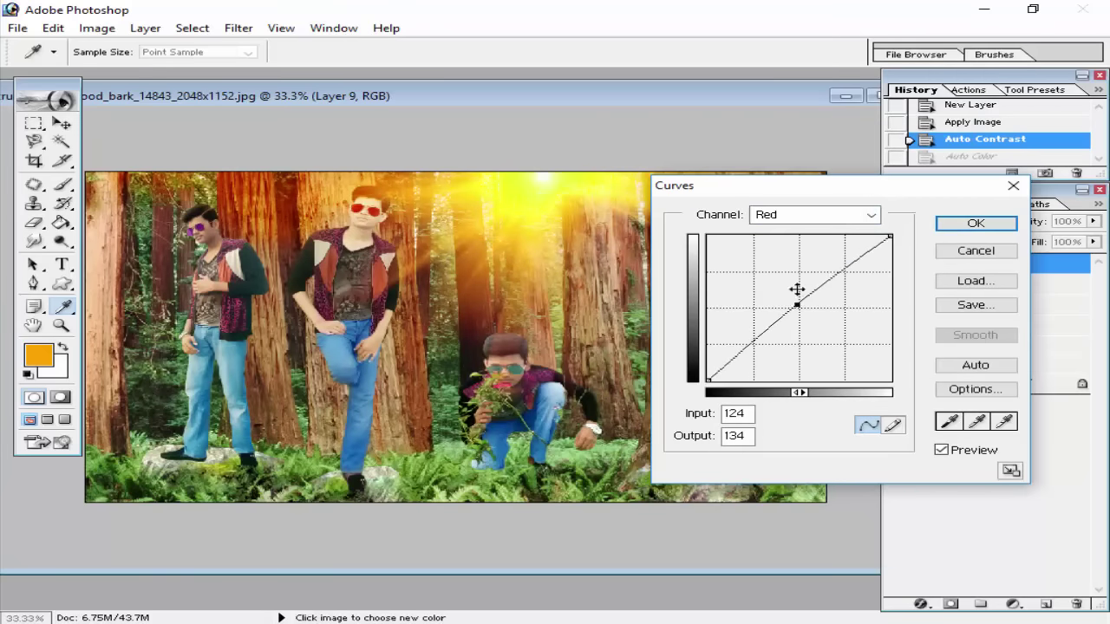
left_click(818, 216)
left_click(795, 276)
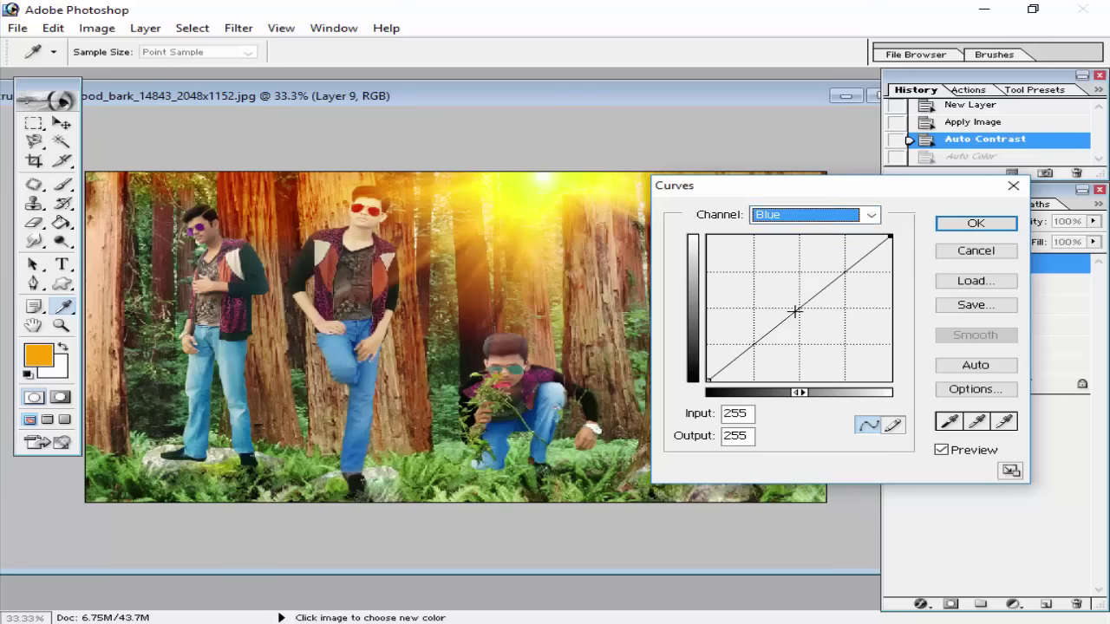
left_click_drag(792, 309, 795, 306)
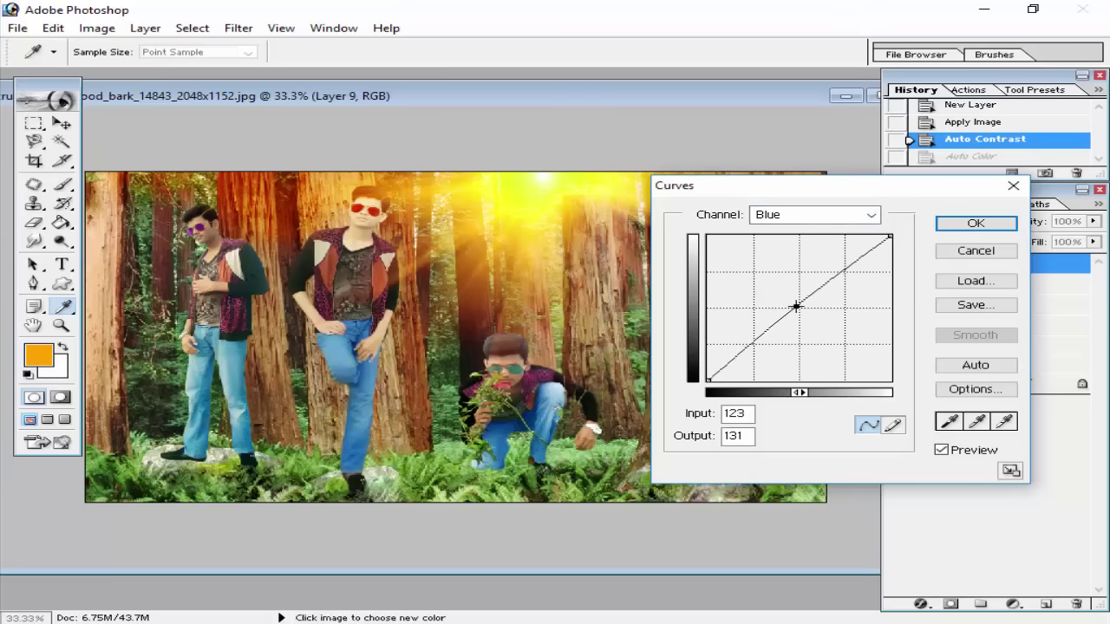
left_click(943, 225)
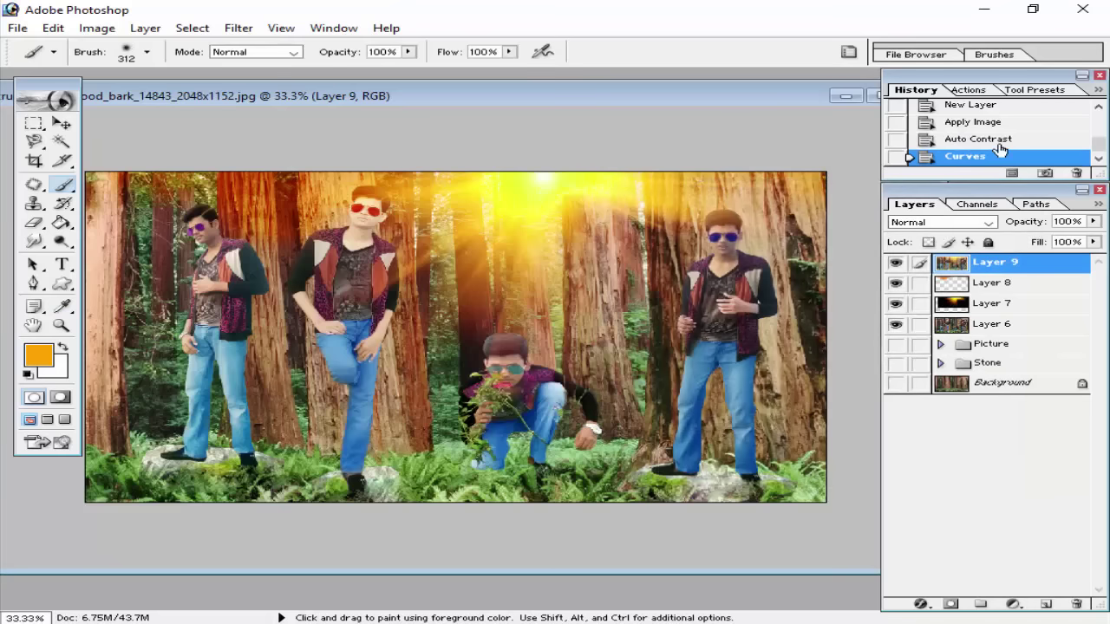
Compare before and after in History, then revert to the Auto Contrast state.
left_click(997, 141)
left_click(988, 158)
left_click(988, 140)
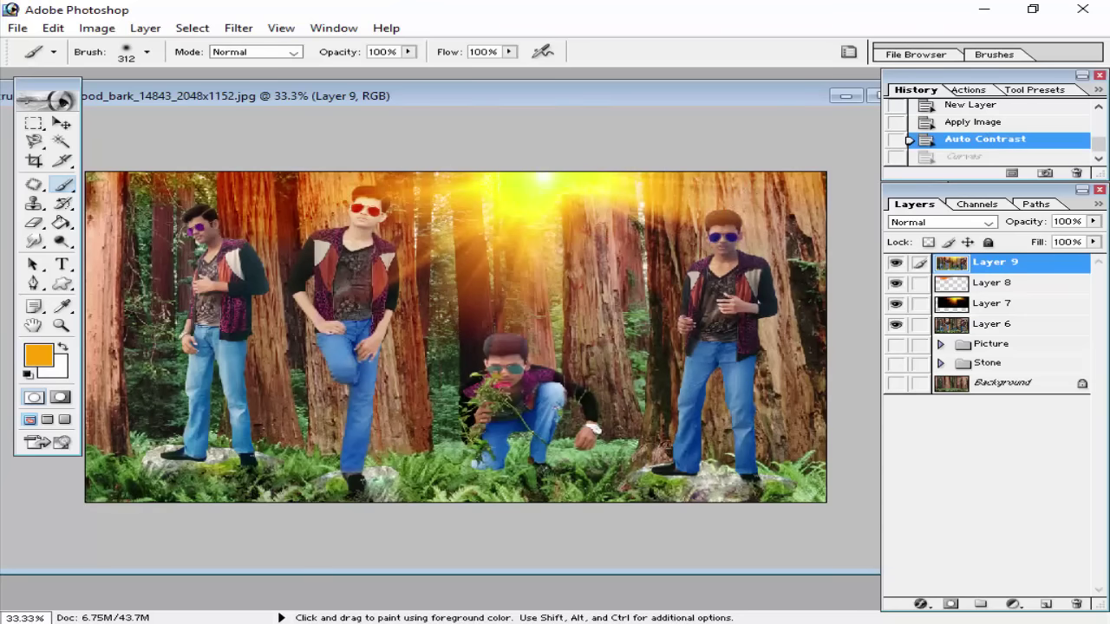
Start a text line near the top centre in the Yellowtail font with black colour.
left_click(61, 265)
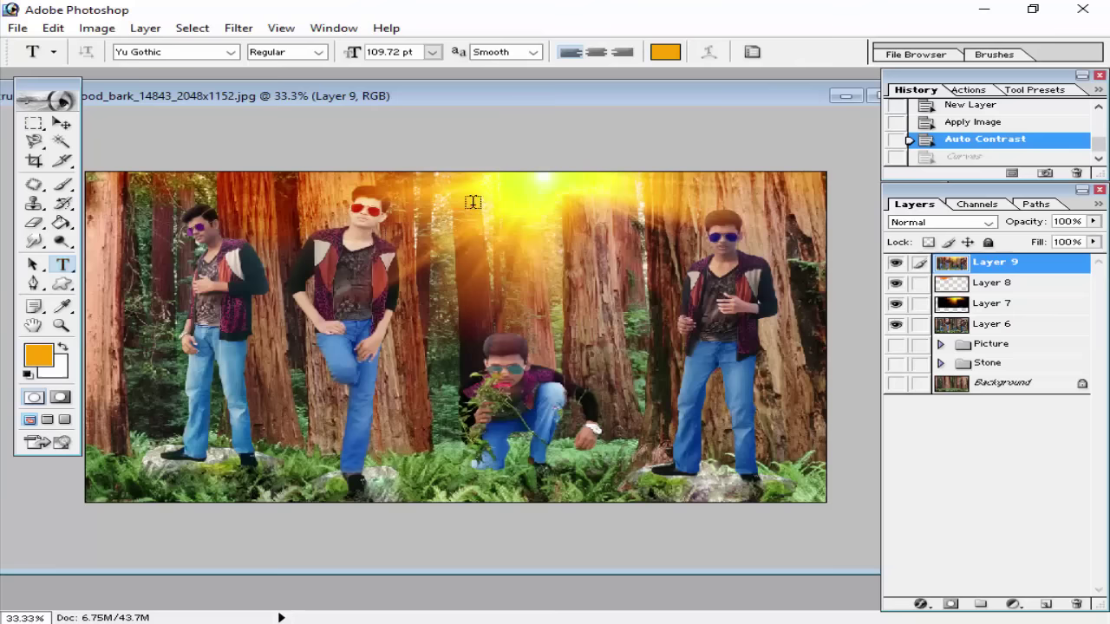
left_click(473, 201)
left_click(183, 52)
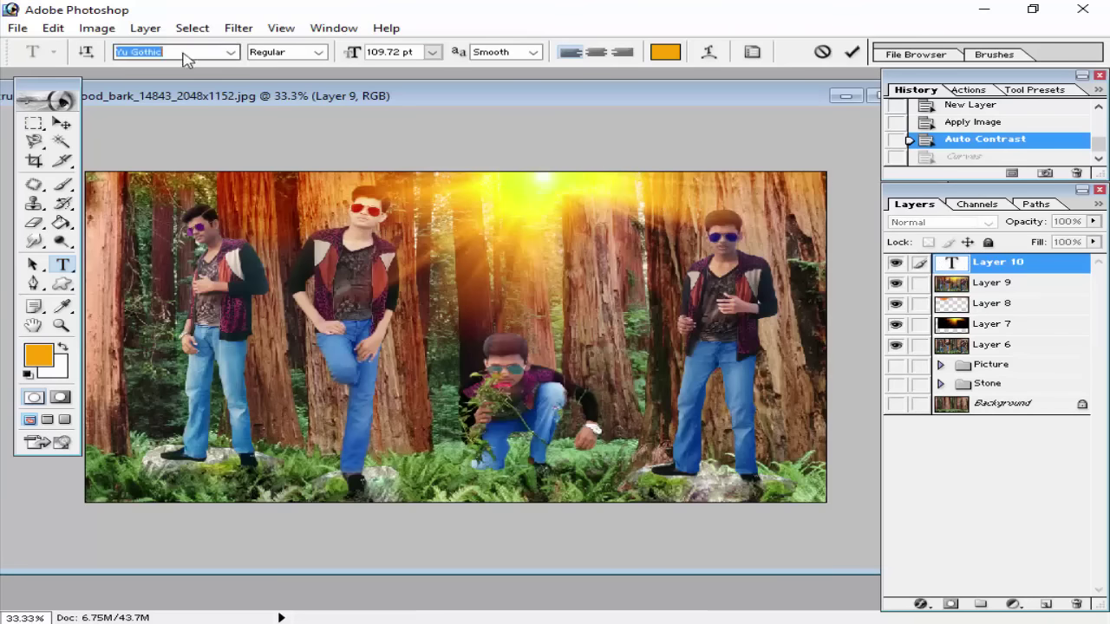
type("Yellowtail")
key("Return")
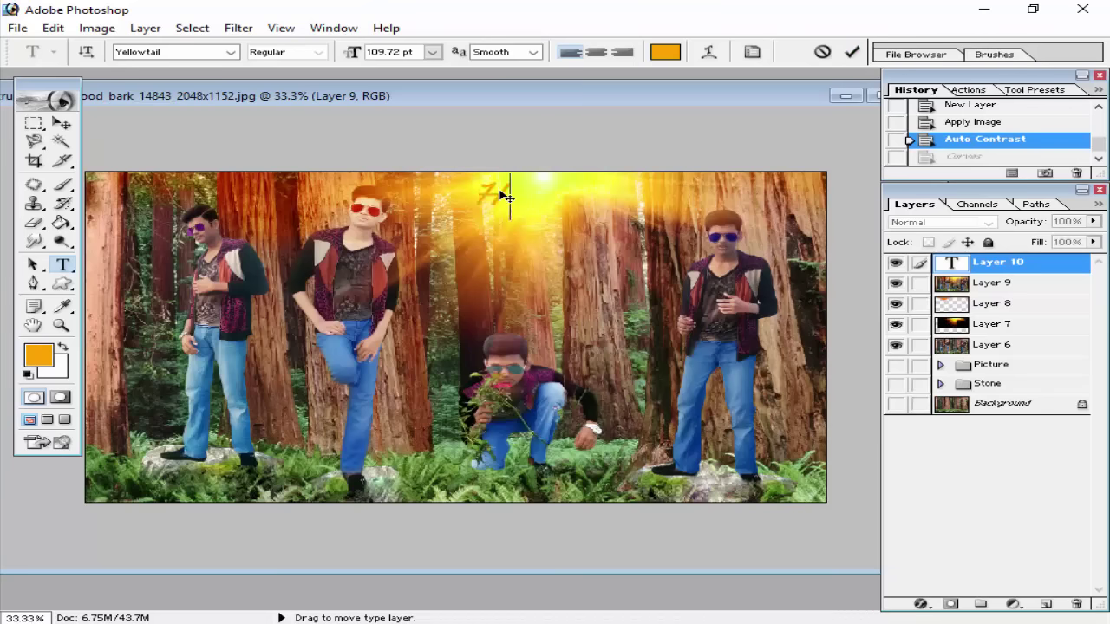
left_click(49, 354)
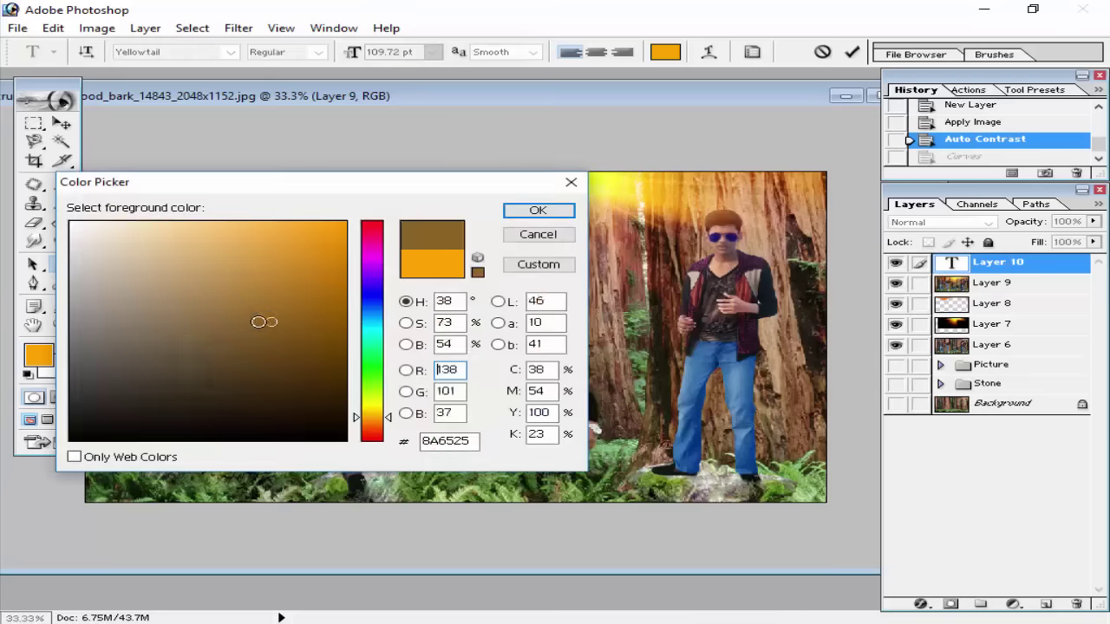
left_click(71, 439)
left_click(537, 210)
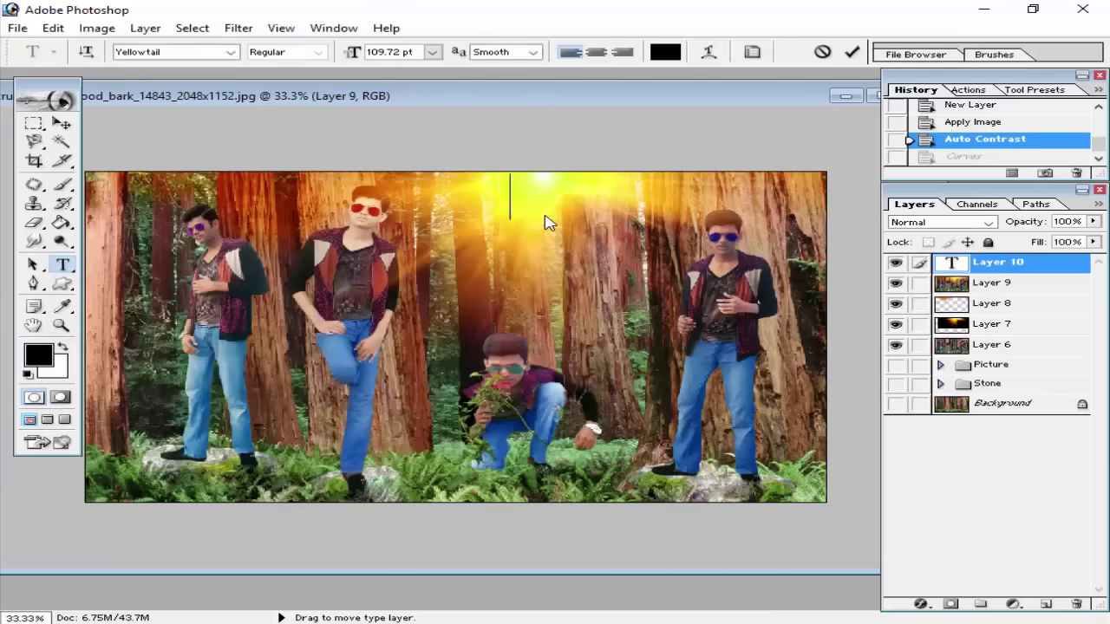
Type the creator's name as the title, shift it left, and set its tracking to 0.
type("Huzaifa Yaseen")
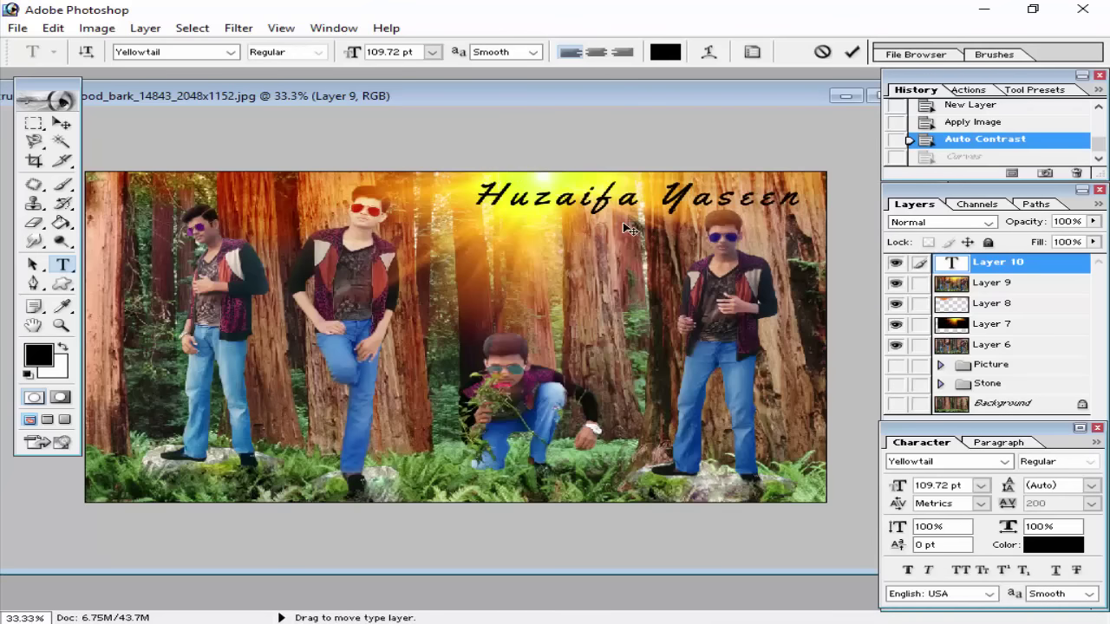
left_click_drag(630, 228, 540, 229)
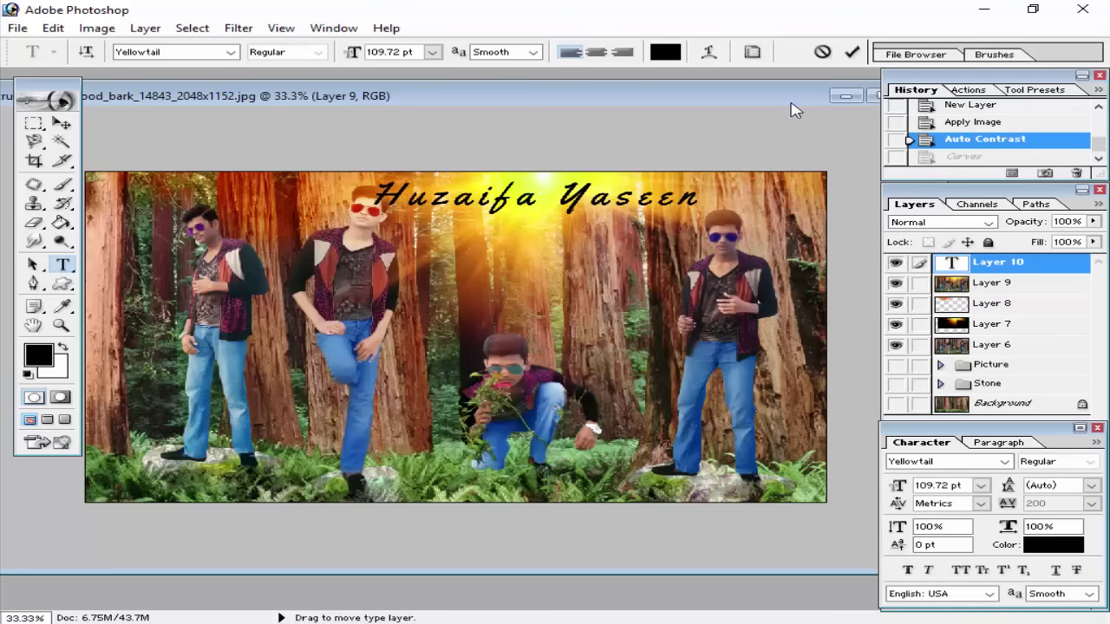
left_click(1091, 503)
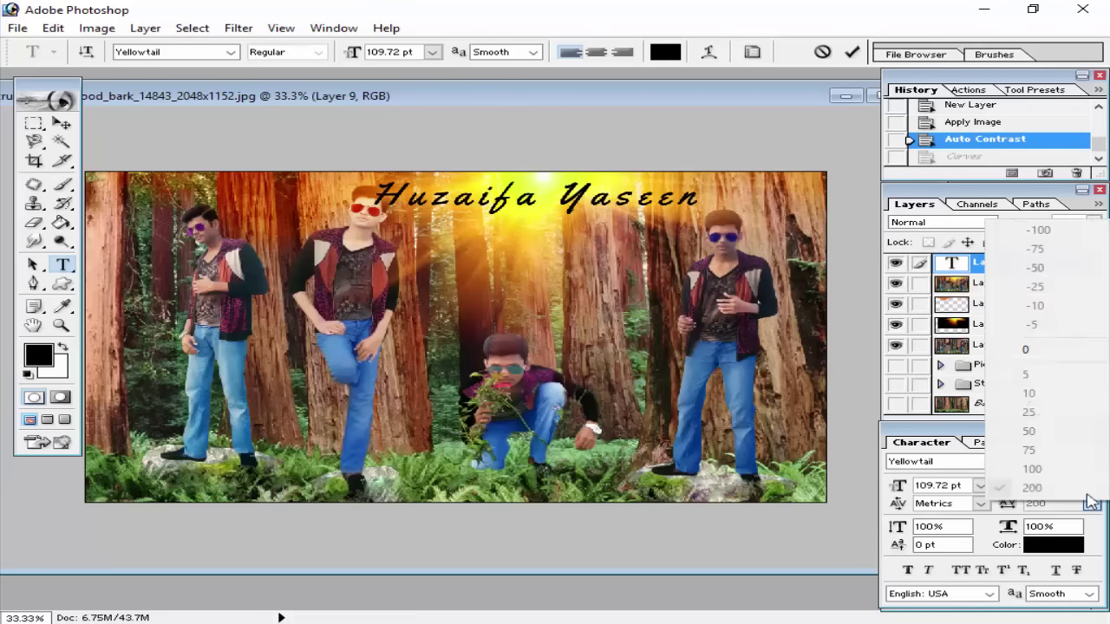
left_click(1030, 350)
key("ctrl+a")
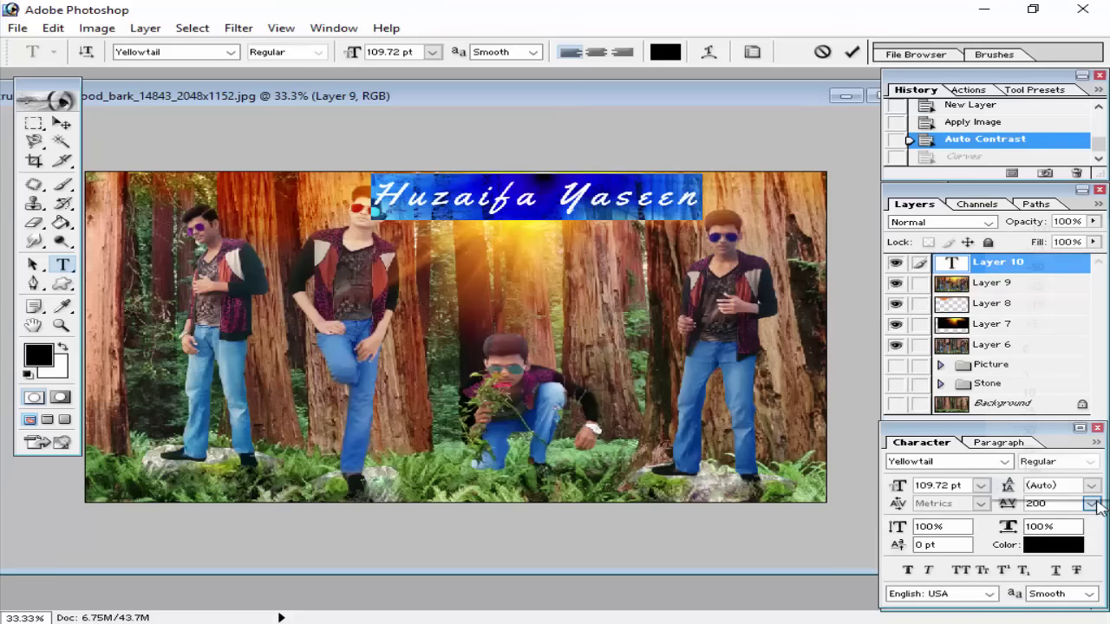
left_click(1091, 503)
left_click(1041, 350)
left_click(594, 198)
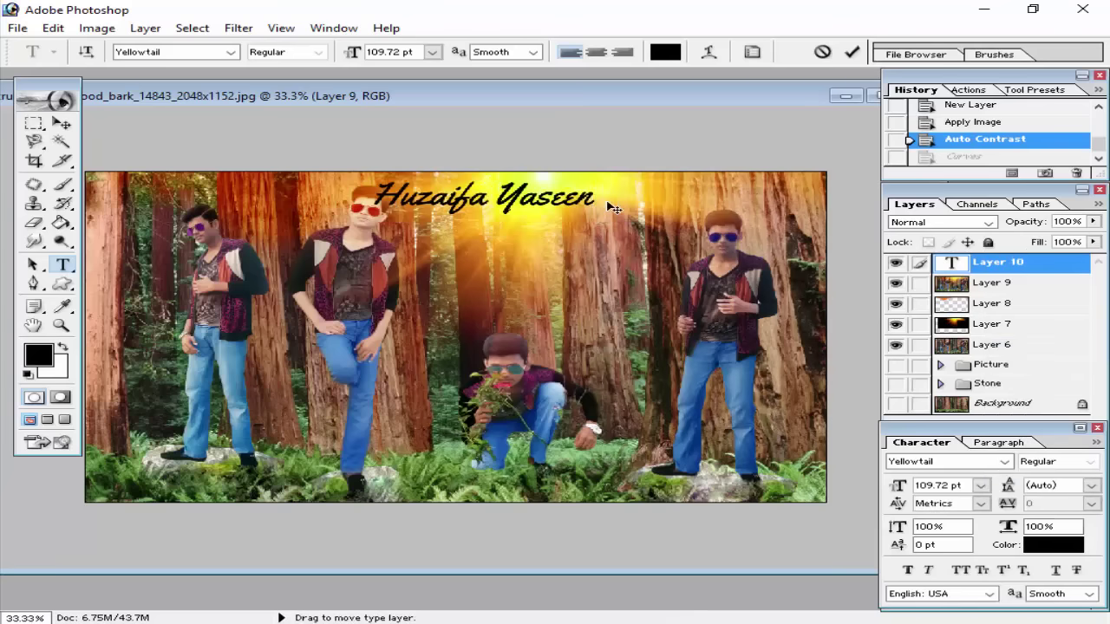
Commit the title and centre it above the figures with the Move tool.
left_click(851, 52)
left_click(61, 123)
left_click_drag(449, 193, 517, 198)
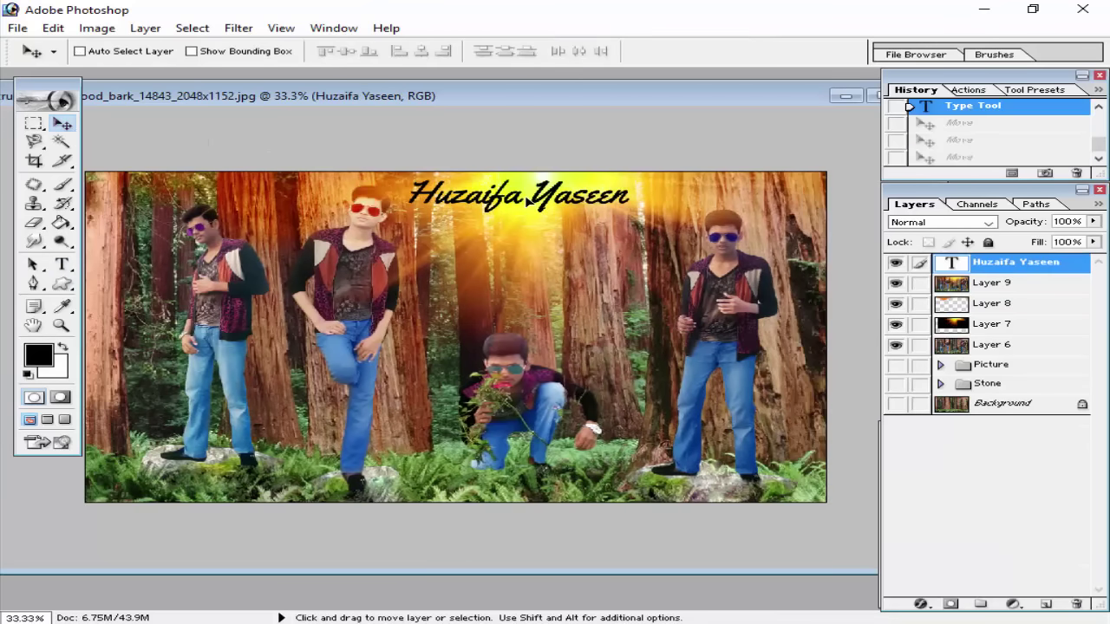
left_click_drag(520, 199, 517, 198)
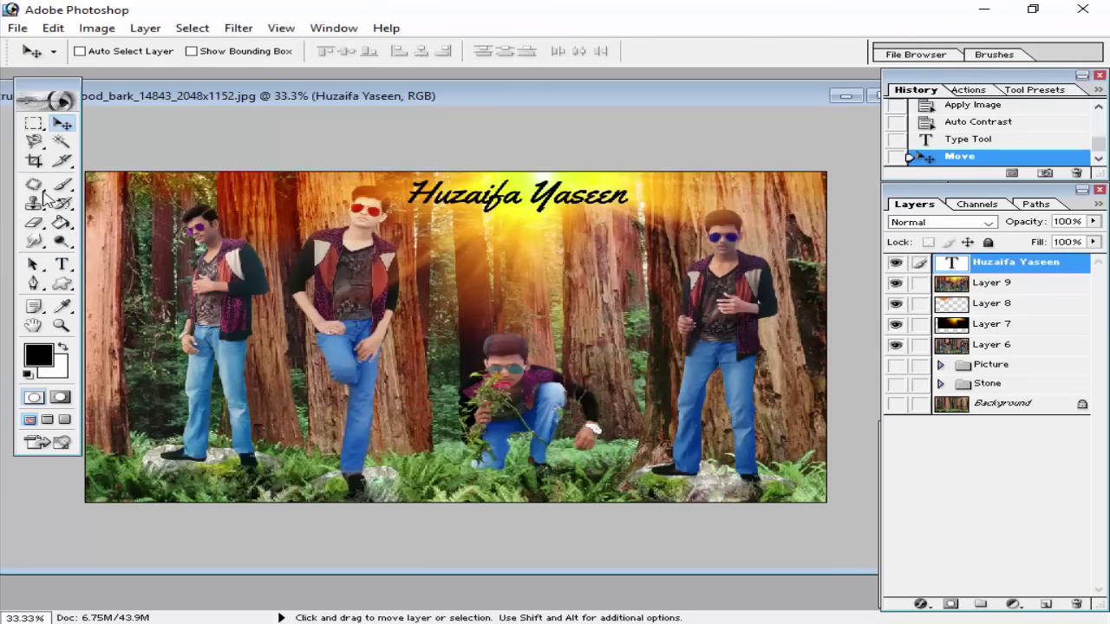
Add a 72 pt 'By Best 4 You' line below the title and move it right.
left_click(62, 264)
left_click(524, 227)
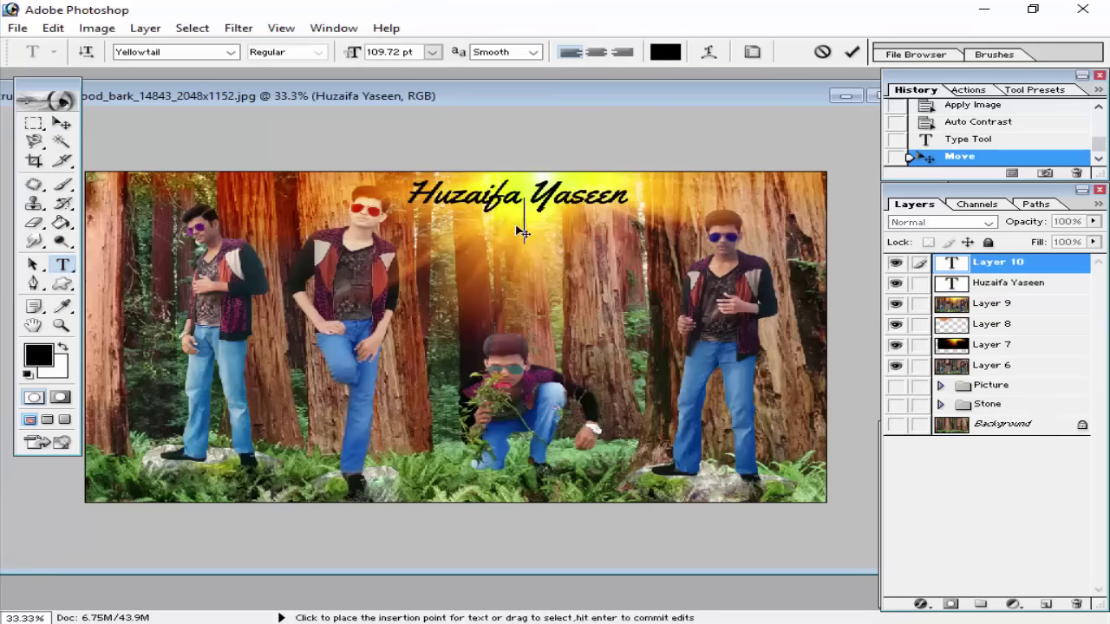
left_click(431, 51)
left_click(386, 348)
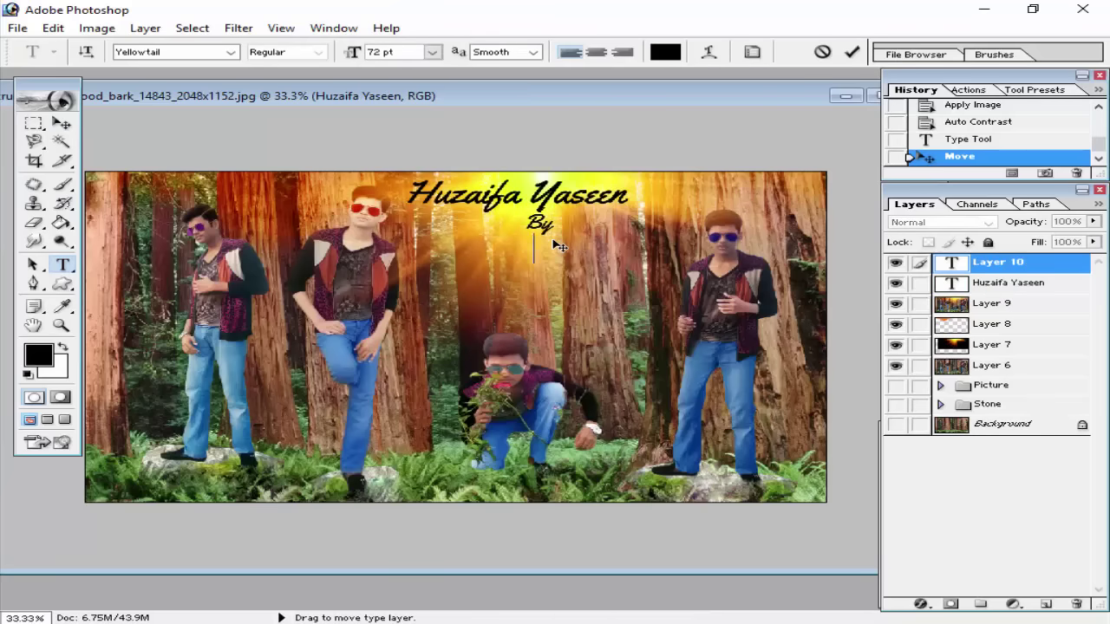
key("BackSpace")
key("BackSpace")
key("BackSpace")
key("BackSpace")
key("BackSpace")
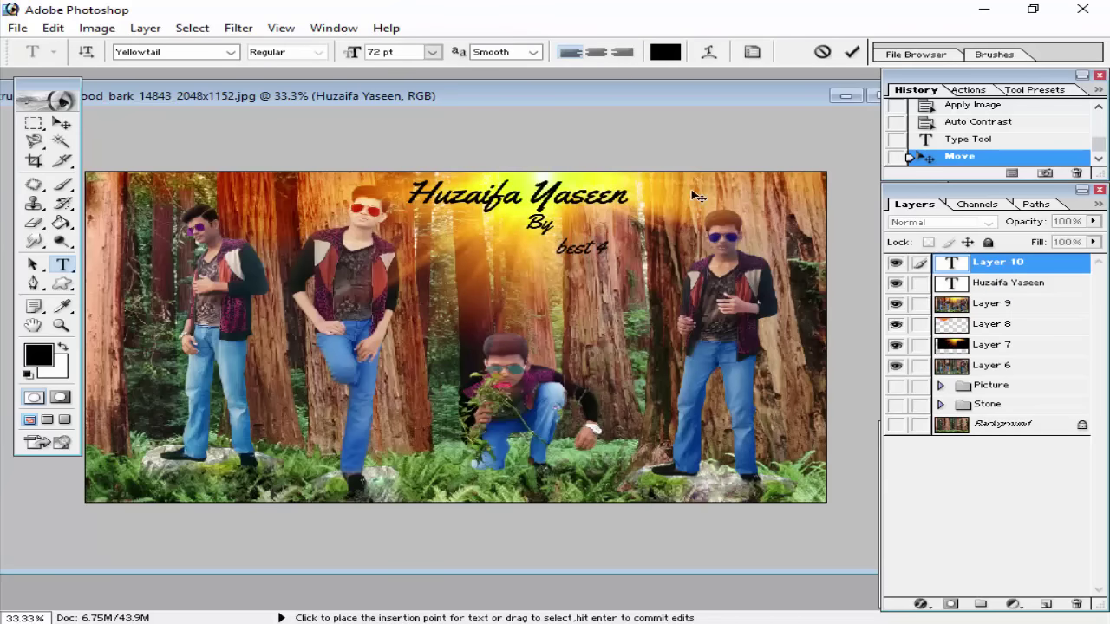
type("est 4 You")
left_click_drag(632, 256, 653, 255)
Commit the by-line, select Layer 8, and set the brush colour to orange FFA200.
left_click(983, 268)
left_click(995, 324)
left_click(62, 185)
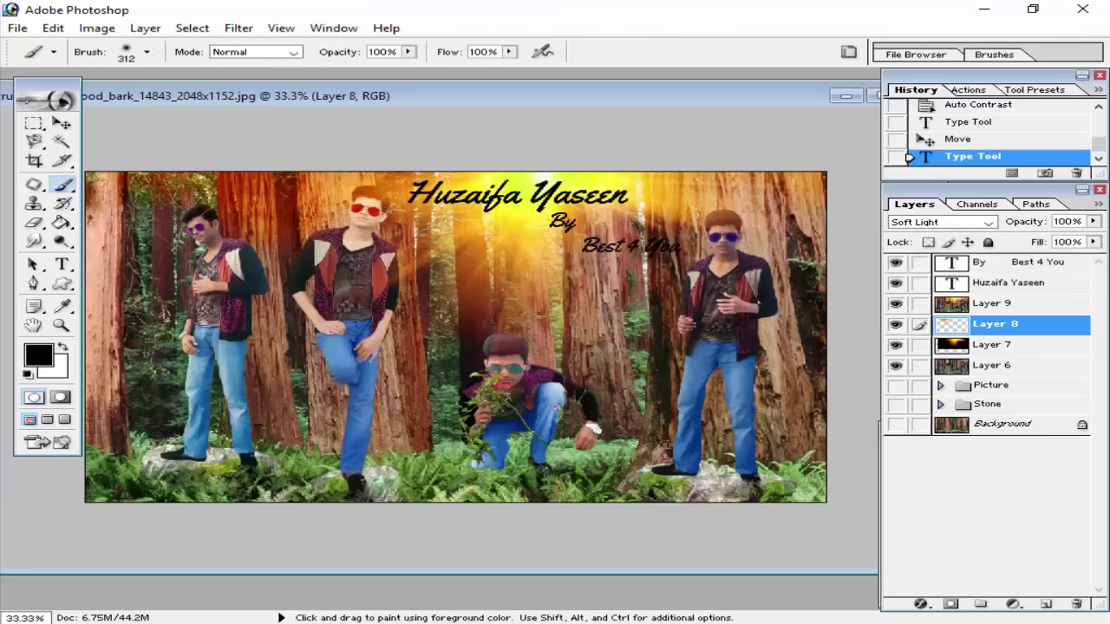
left_click(614, 249)
key("ctrl+z")
left_click(37, 355)
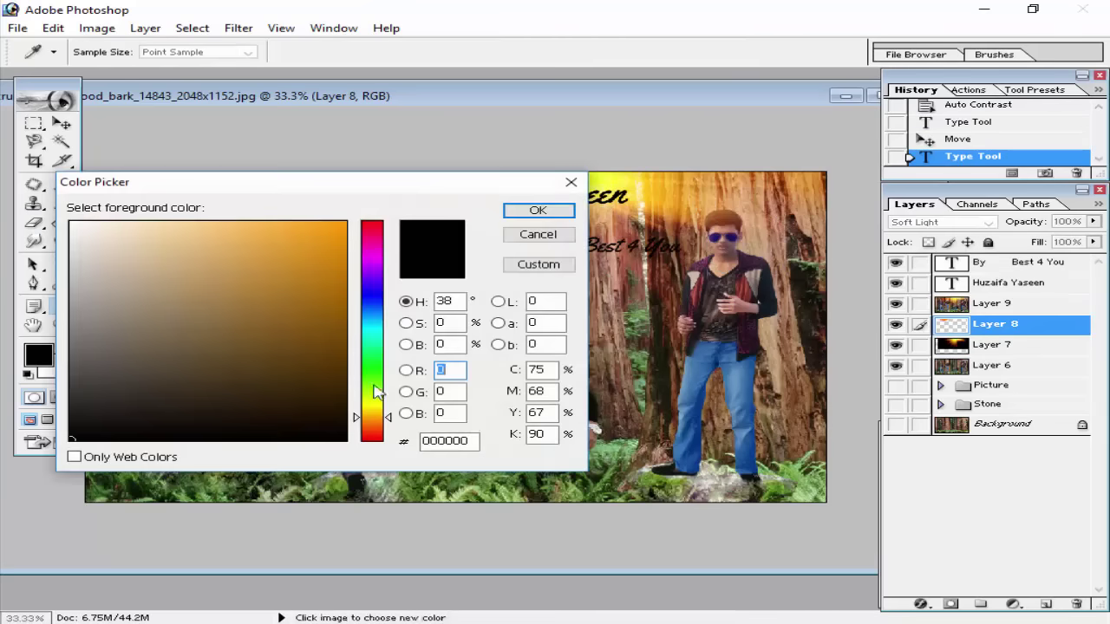
left_click(537, 210)
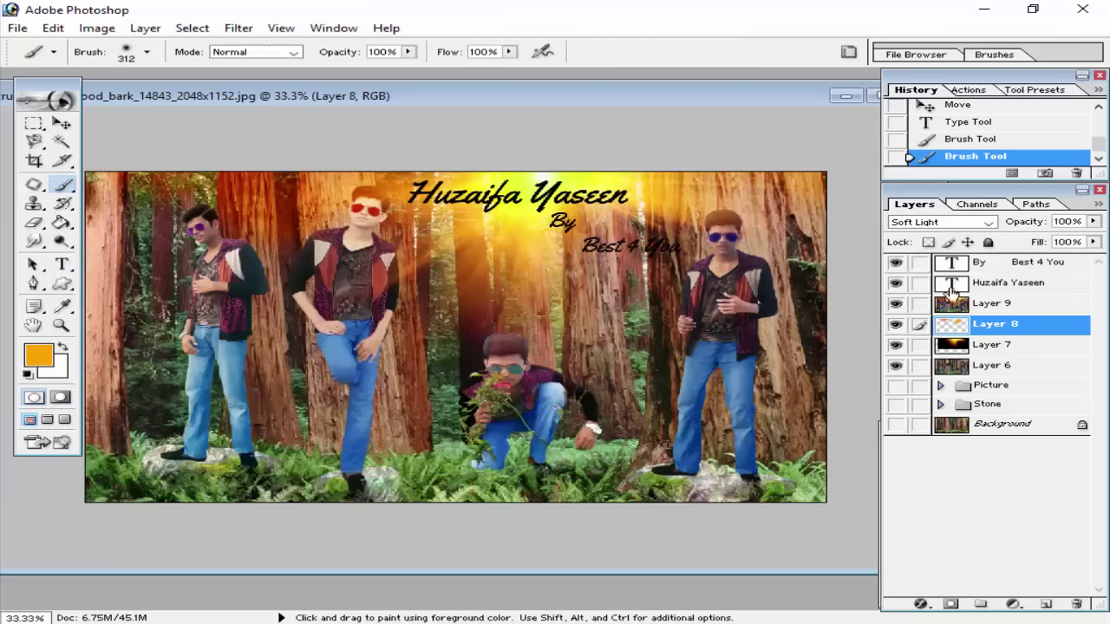
left_click(1045, 604)
Paint an orange glow around the title on a Soft Light layer.
left_click(607, 243)
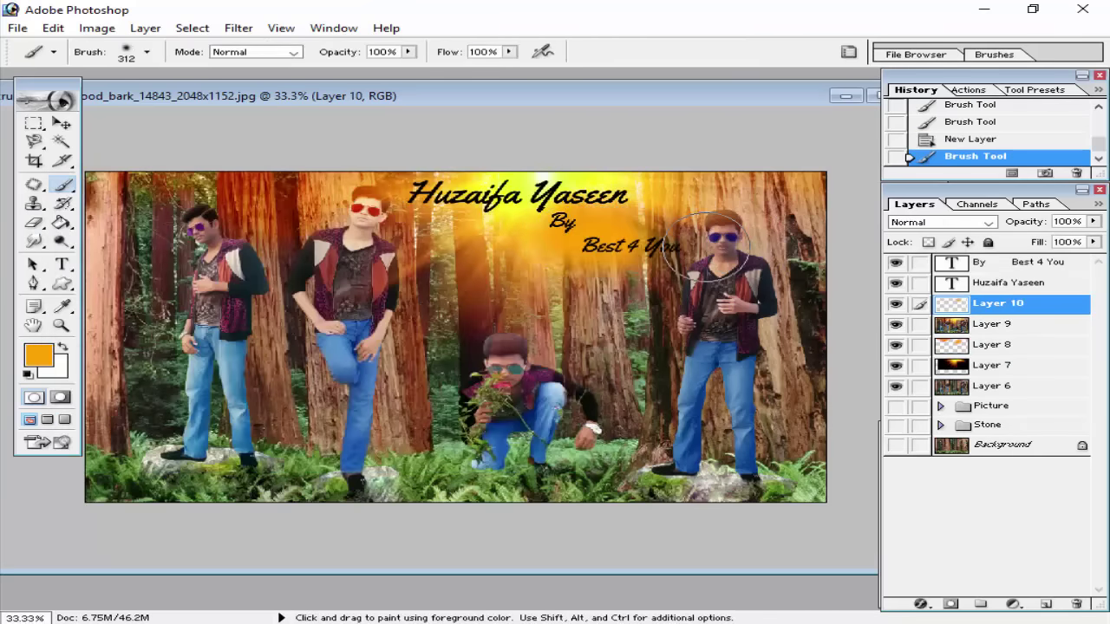
left_click(646, 250)
left_click(943, 223)
left_click(919, 373)
left_click(617, 247)
left_click(617, 247)
left_click(617, 247)
left_click(617, 247)
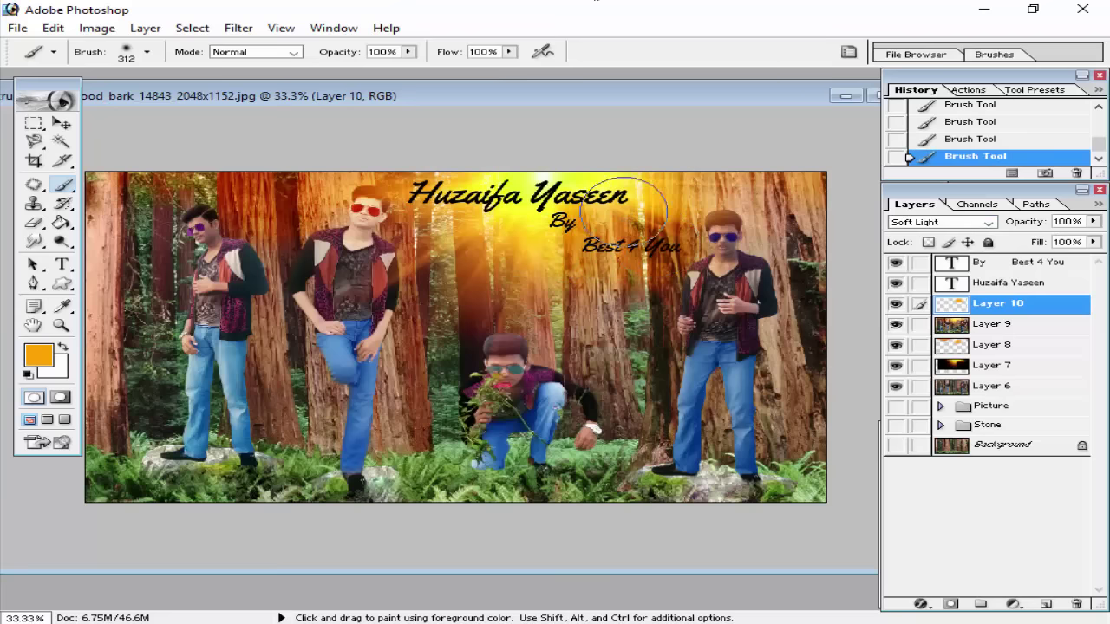
Nudge the 'By Best 4 You' text layer slightly left.
key("v")
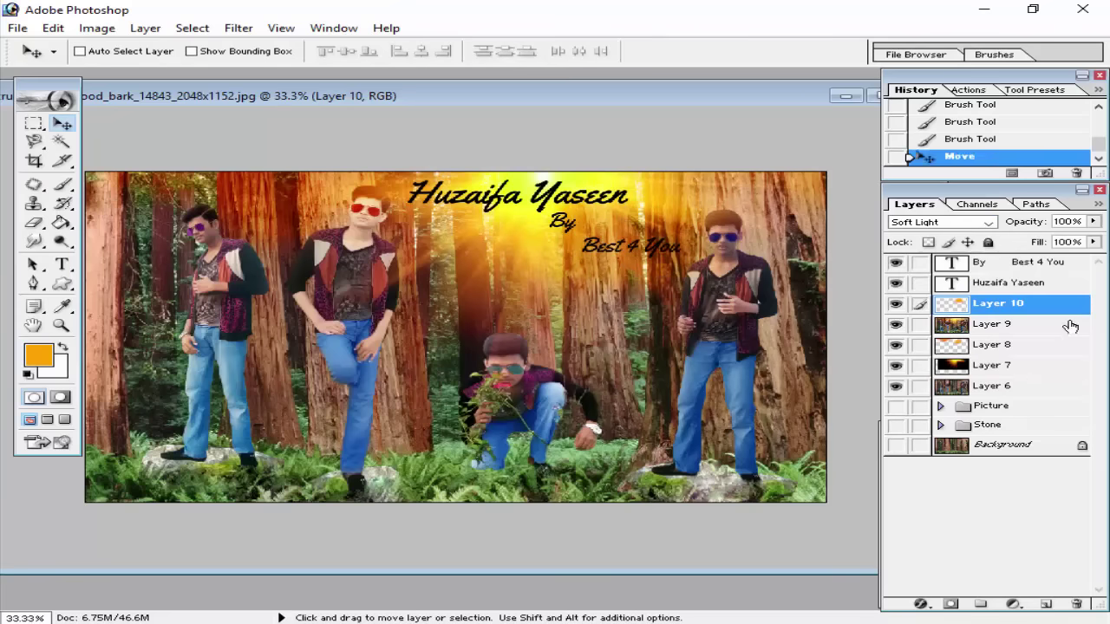
left_click(1044, 263)
mouse_move(636, 256)
left_mouse_down()
mouse_move(593, 252)
mouse_move(656, 254)
mouse_move(628, 257)
left_mouse_up()
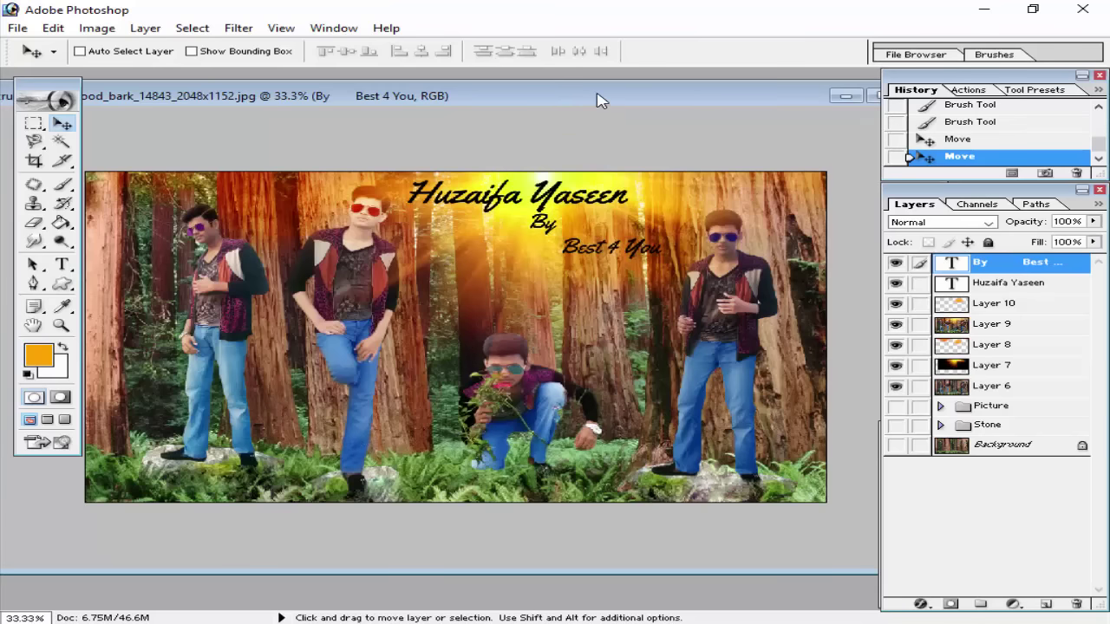
left_click_drag(596, 100, 508, 111)
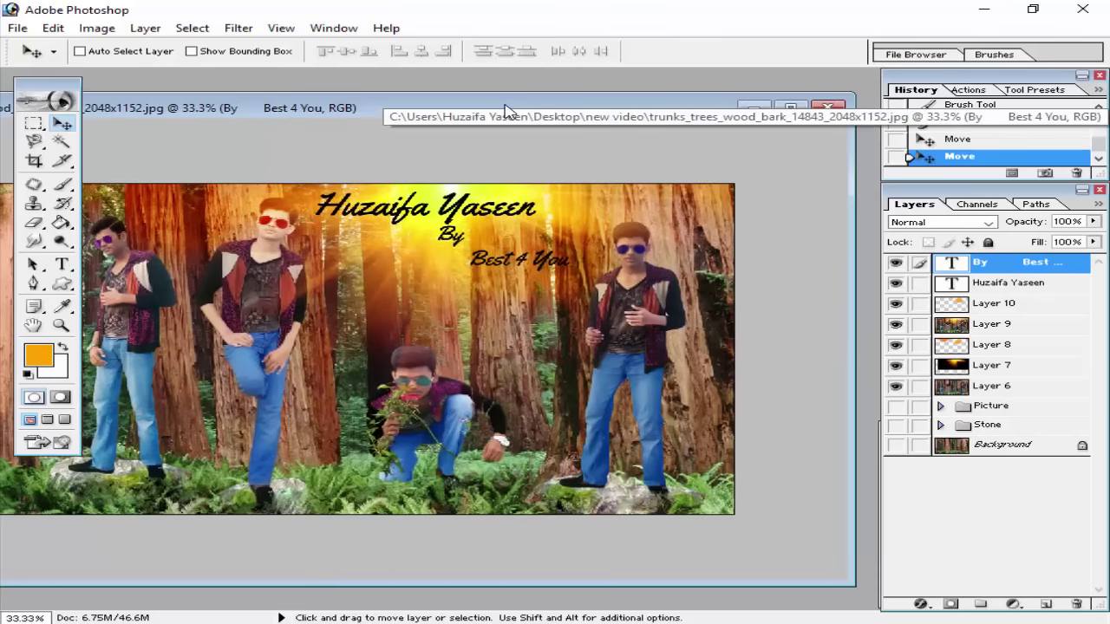